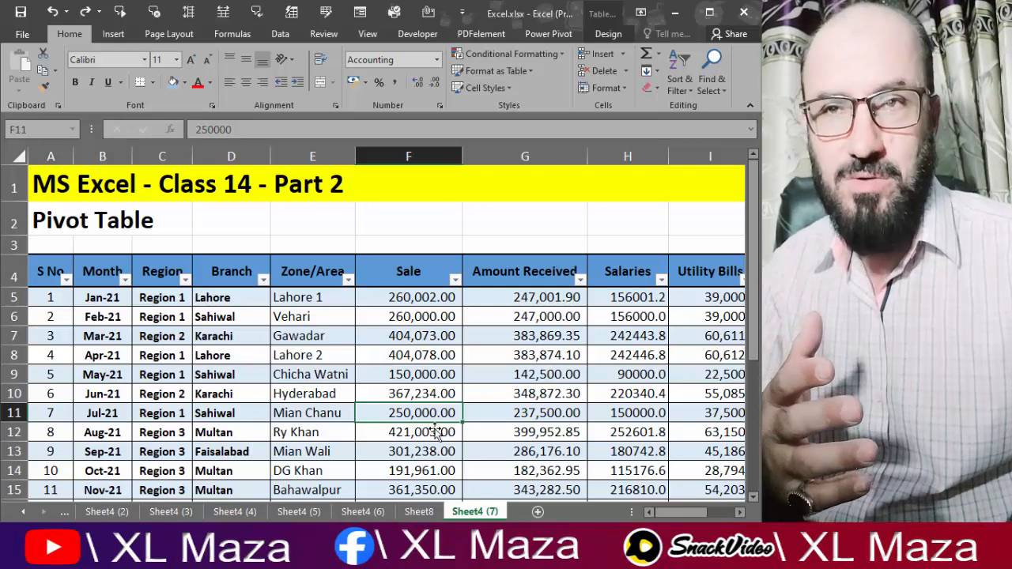
Step: Compare the pivot table on Sheet8 with the source data on Sheet4 (7)
left_click(419, 512)
left_click_drag(460, 208, 589, 362)
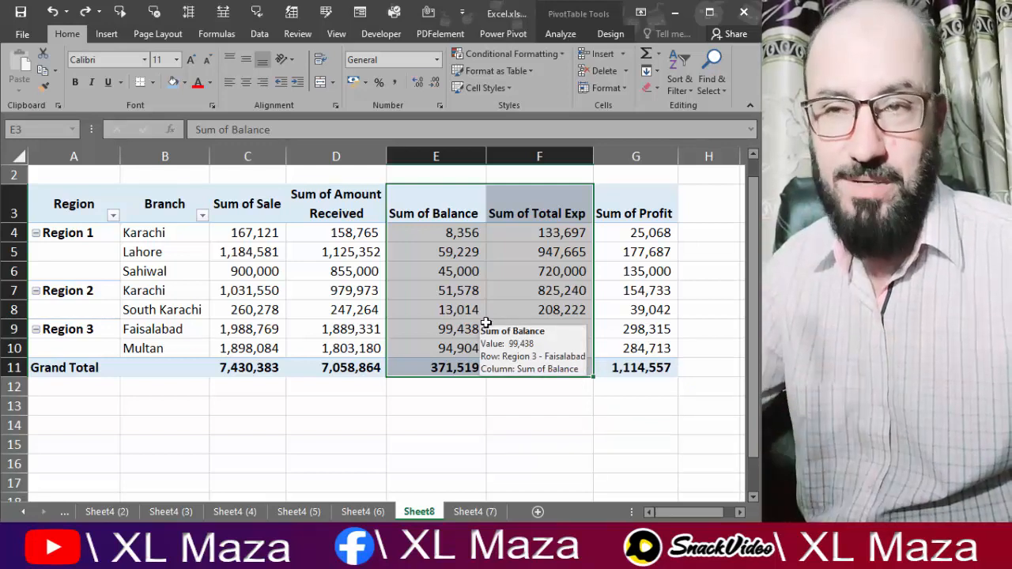
left_click(475, 512)
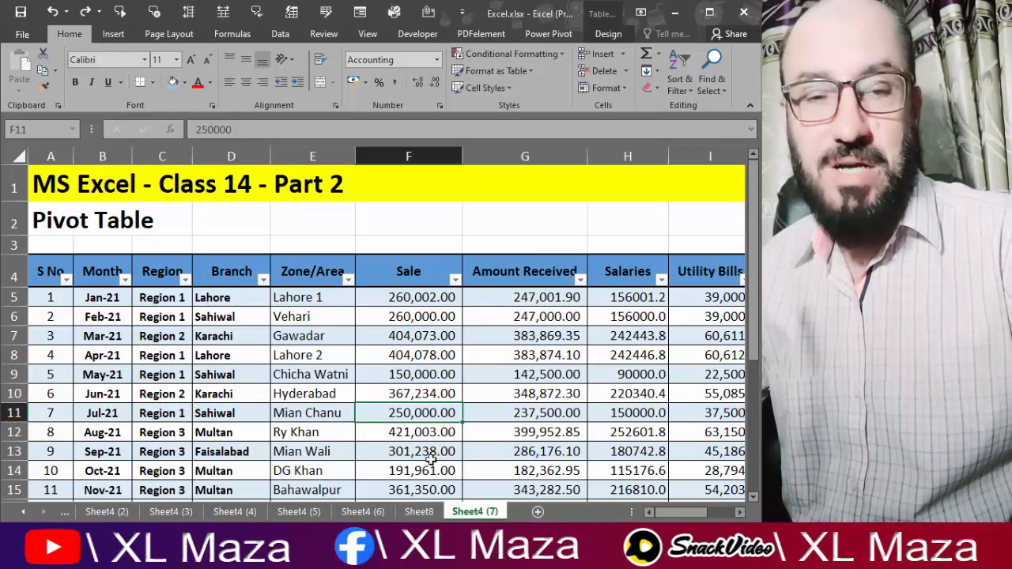
left_click(419, 512)
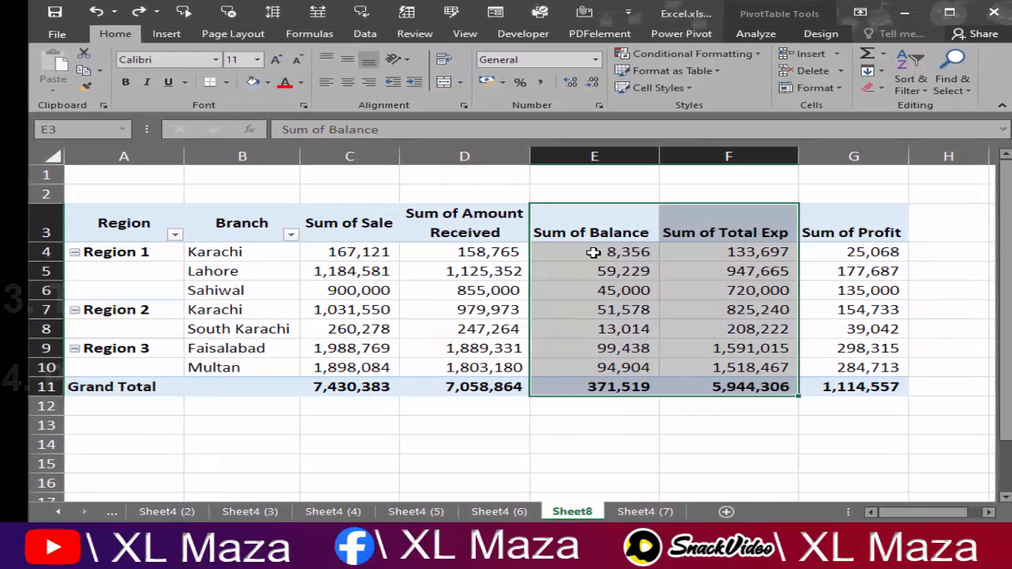
Step: Remove the Balance, Total Exp and Profit fields from the pivot table on Sheet8
left_click_drag(605, 234, 795, 387)
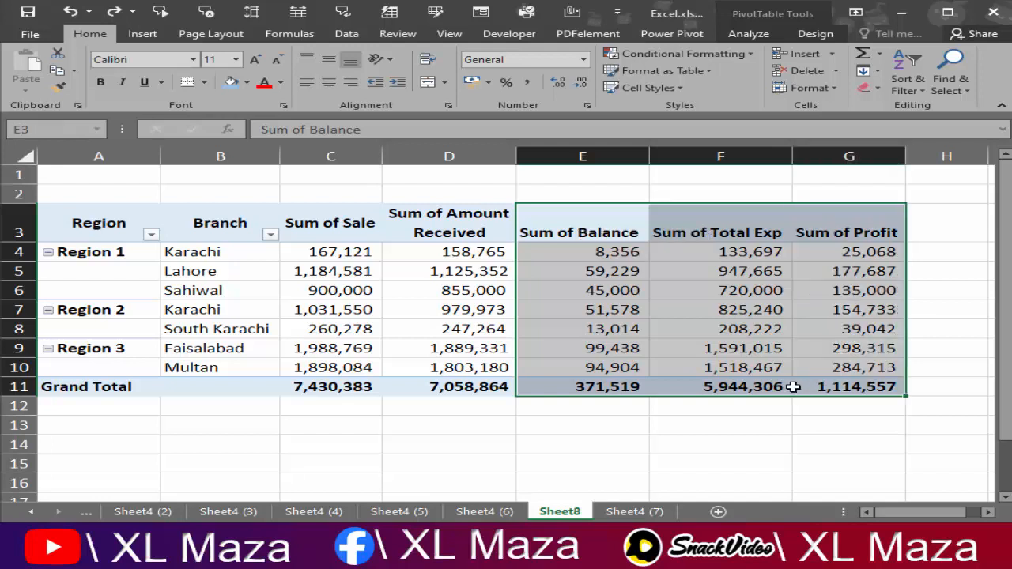
left_click(748, 33)
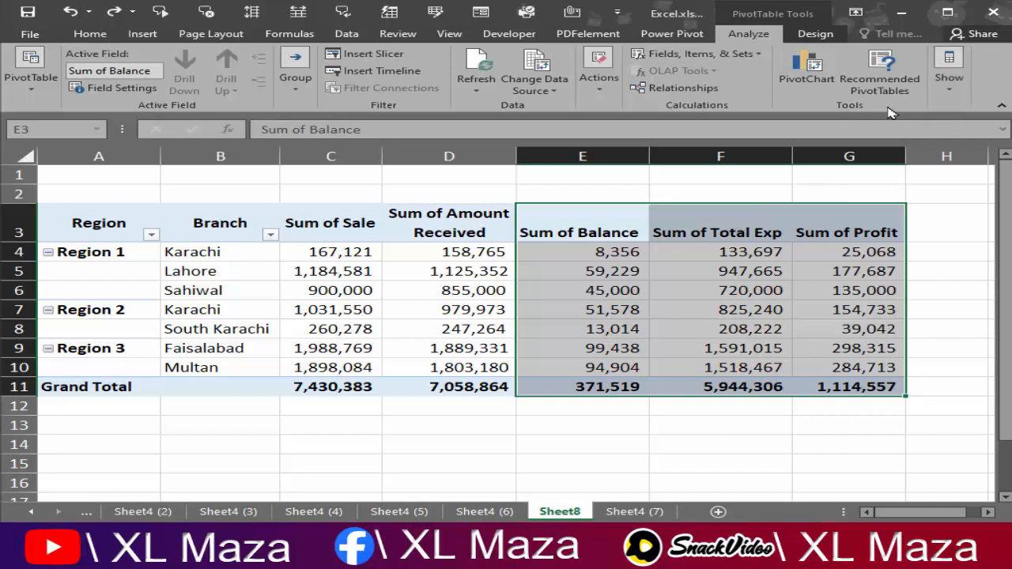
left_click(949, 94)
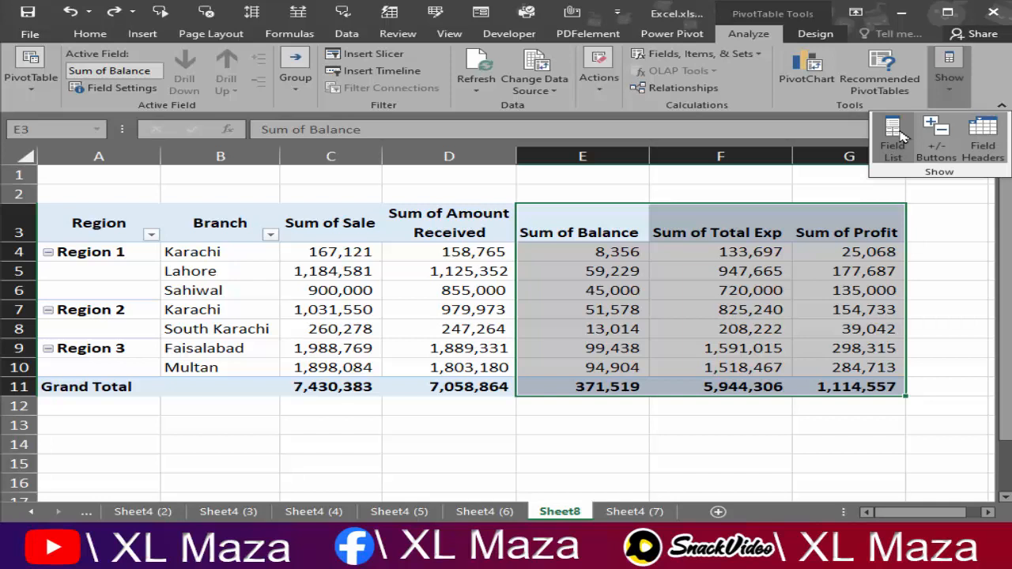
left_click(894, 136)
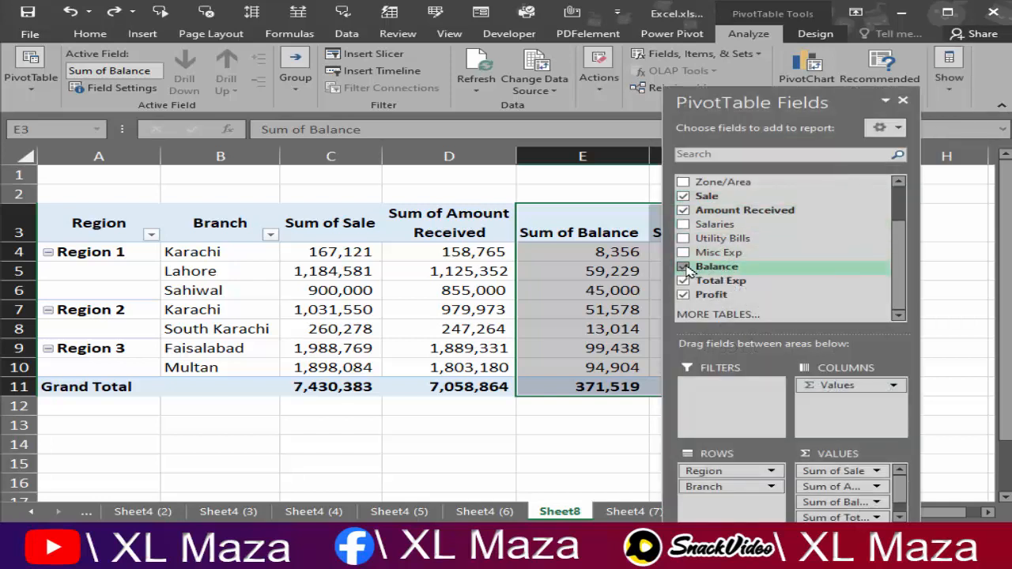
left_click(683, 267)
left_click(683, 281)
left_click(683, 294)
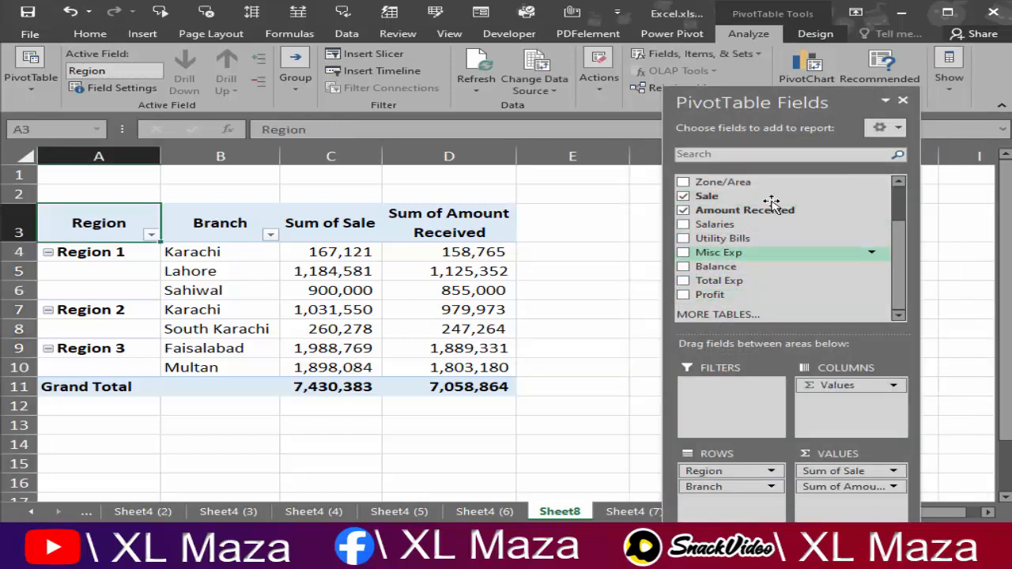
left_click(903, 100)
left_click(423, 315)
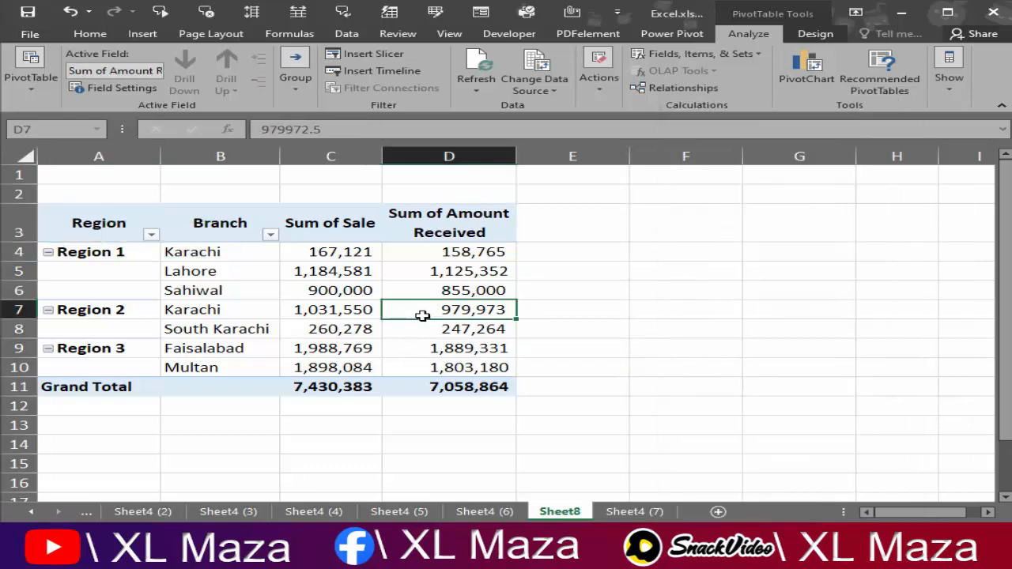
scroll(423, 315, "up", 3)
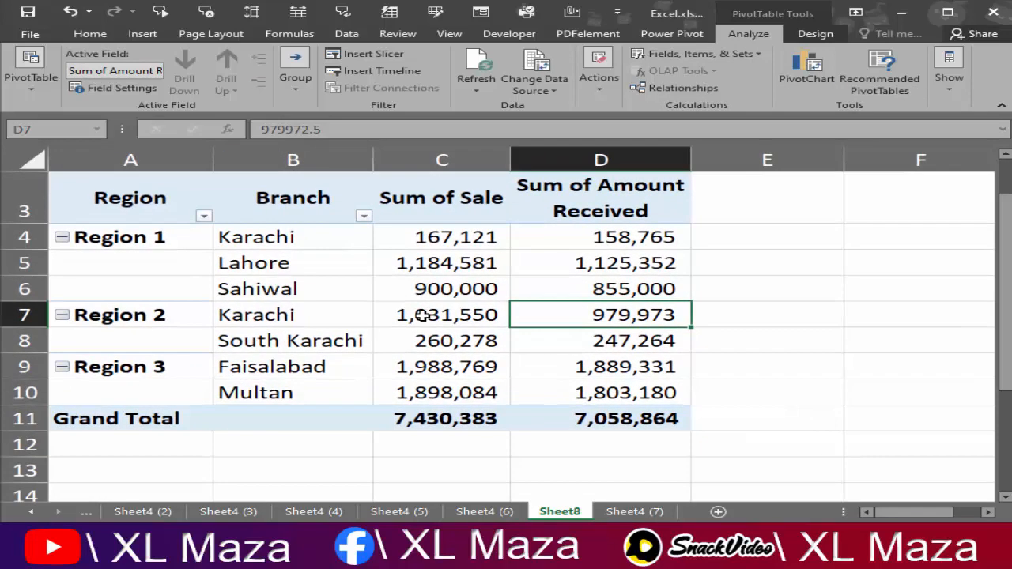
scroll(424, 315, "up", 1)
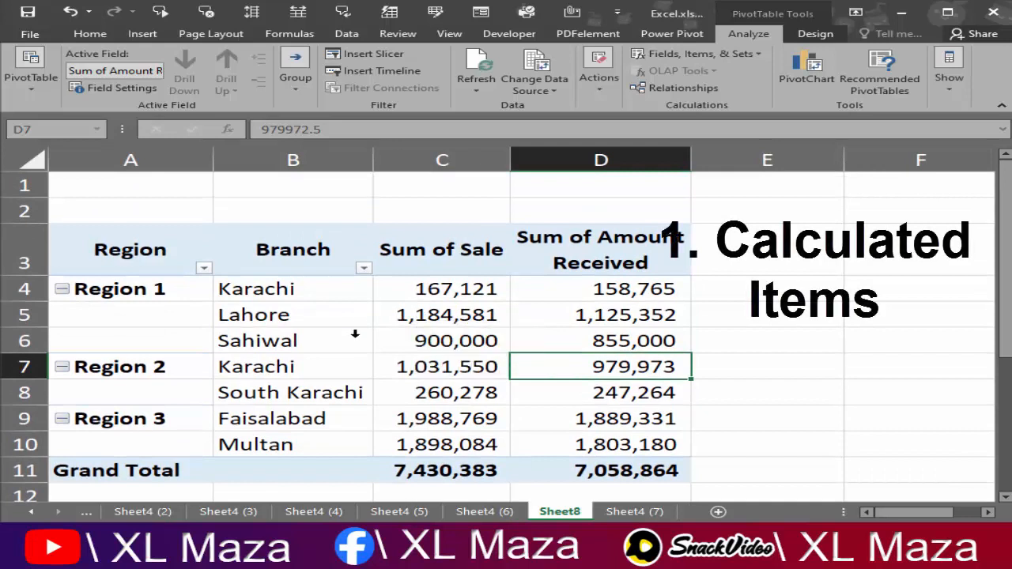
left_click(355, 334)
left_click(416, 345)
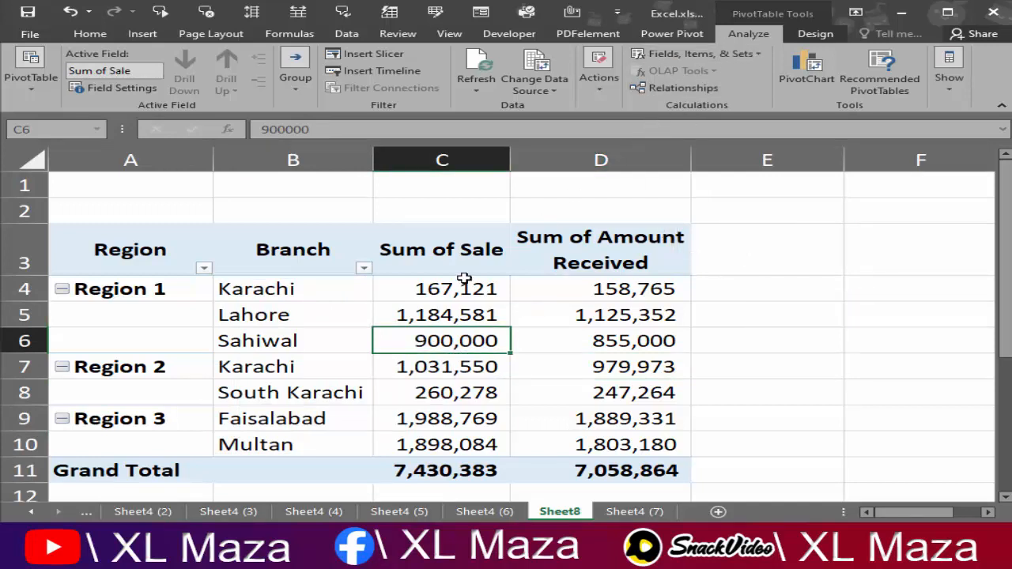
left_click_drag(455, 258, 611, 428)
Step: Check whether a calculated item can be inserted from an Amount Received value cell and from a Branch item cell
left_click(526, 364)
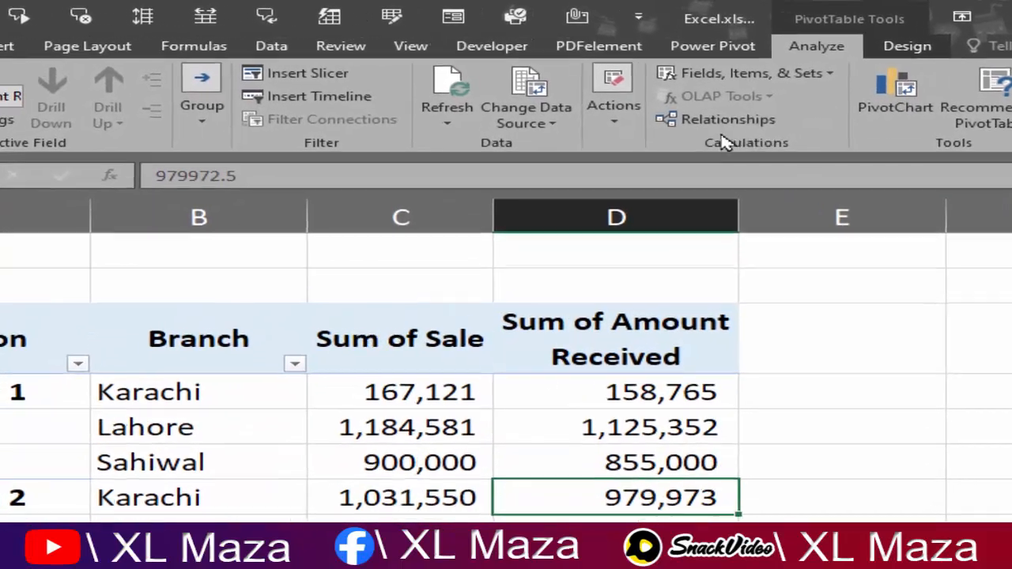
left_click(836, 74)
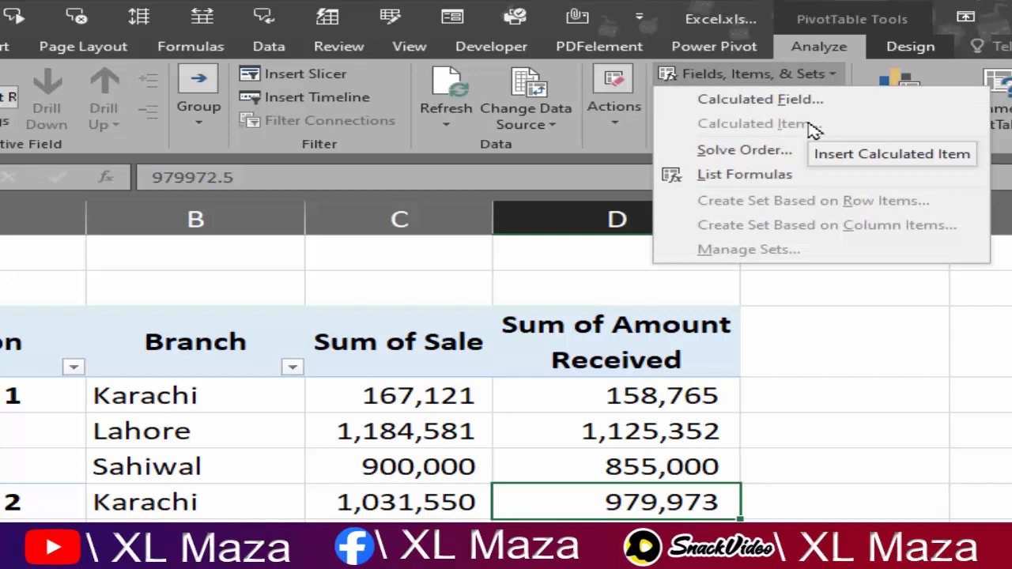
left_click(261, 409)
left_click(257, 405)
left_click(835, 74)
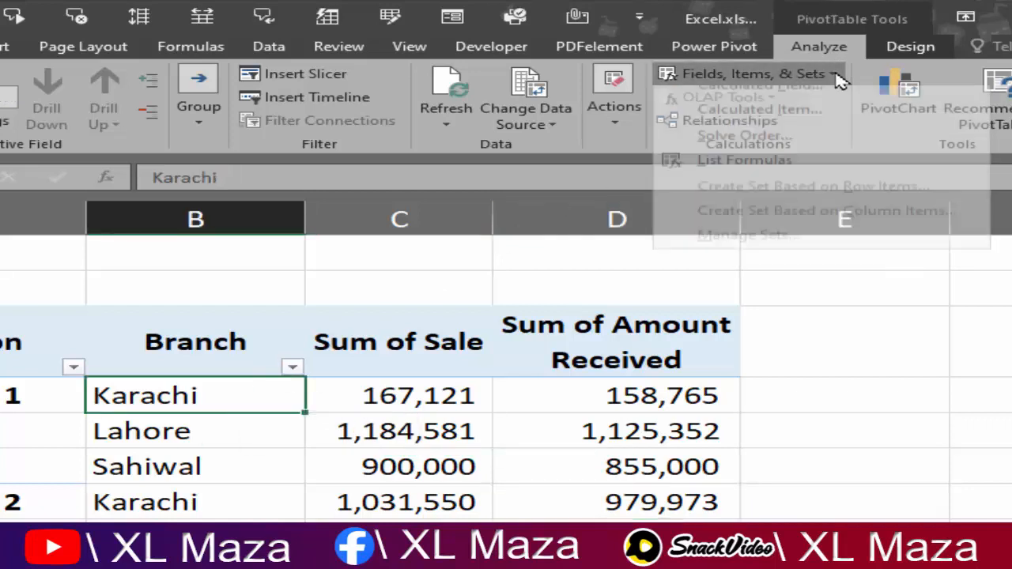
left_click(296, 487)
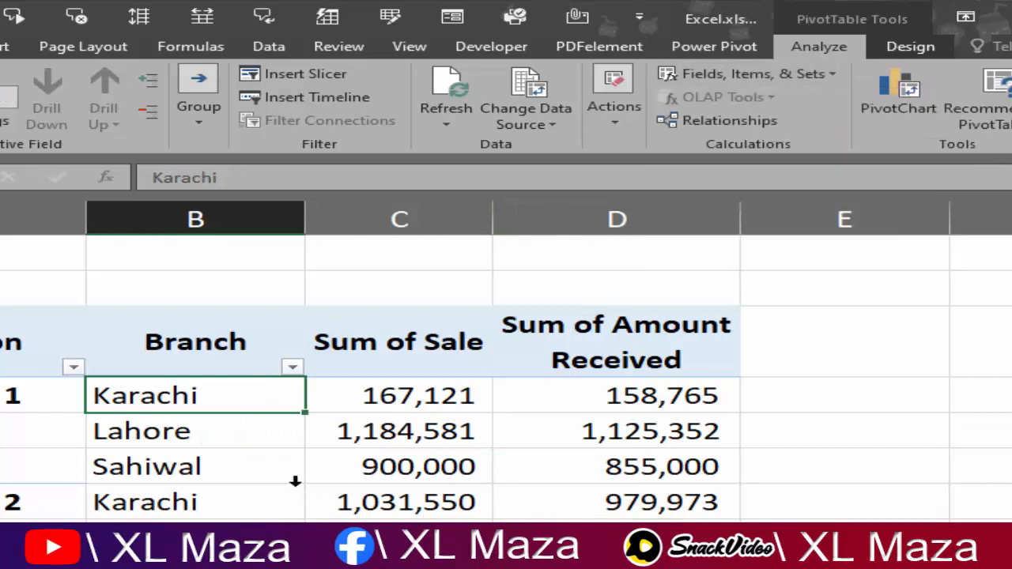
left_click(183, 314)
left_click(227, 406)
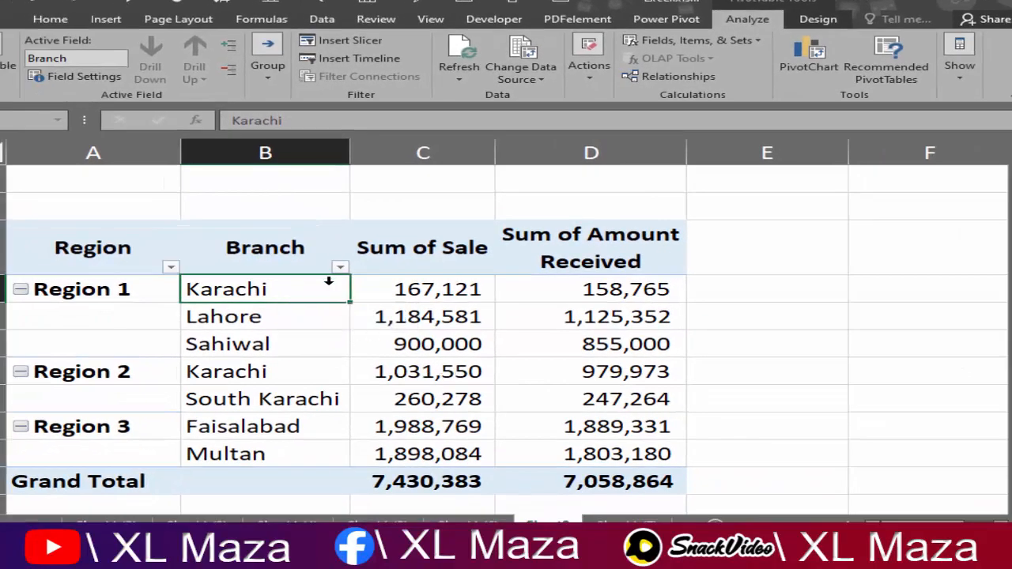
Step: Compare the pivot table's headings and Branch items with the headings and the Zone/Area, Branch and Region columns on Sheet4 (7)
left_click_drag(163, 240, 515, 229)
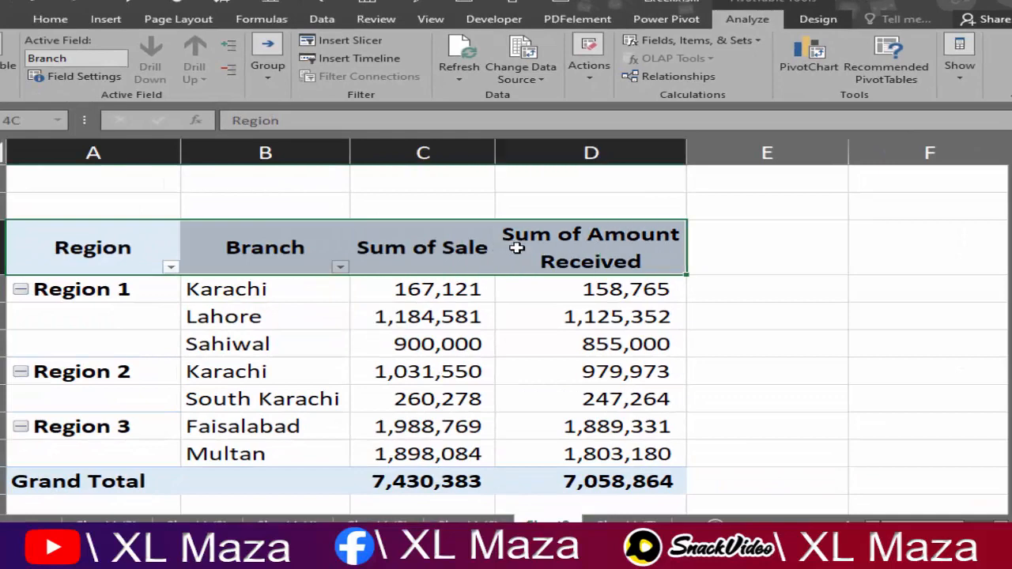
left_click_drag(298, 289, 274, 445)
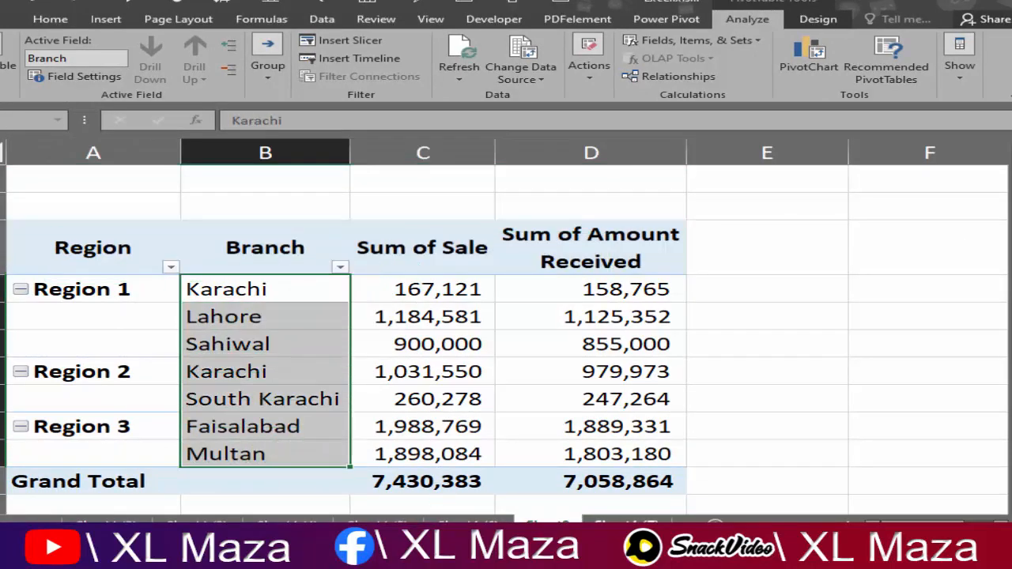
left_click(586, 514)
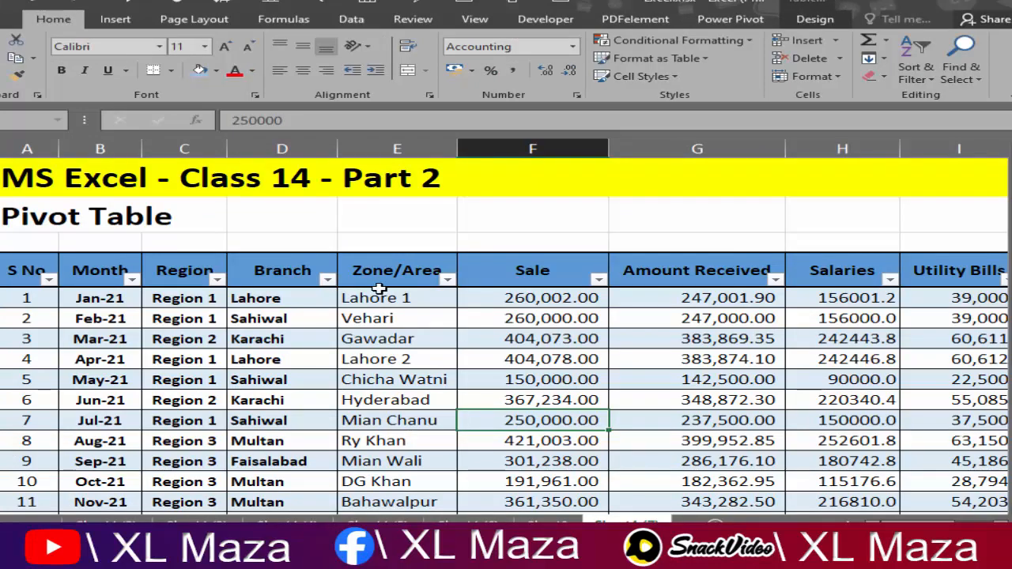
left_click_drag(27, 261, 671, 274)
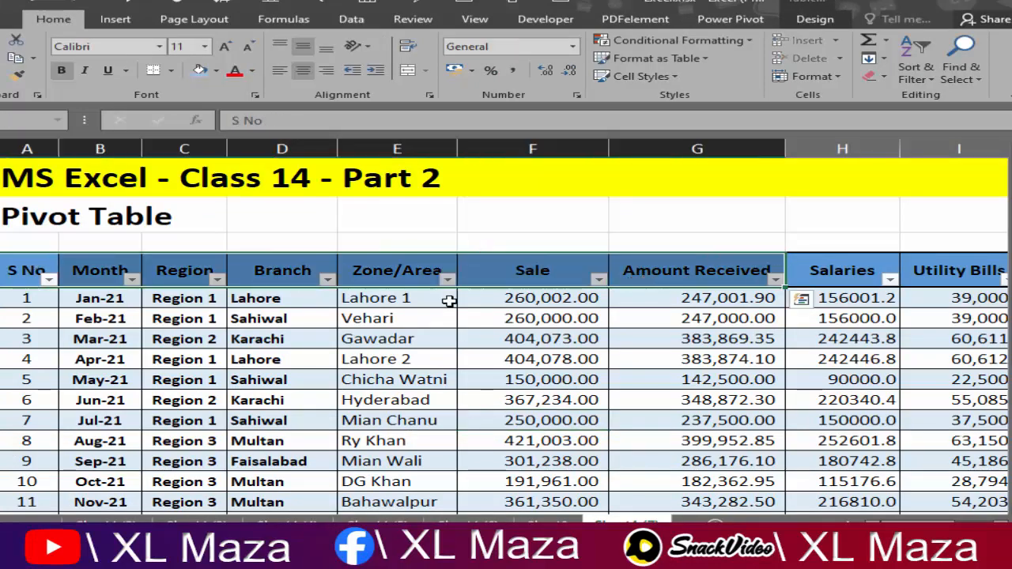
left_click_drag(438, 302, 401, 508)
left_click_drag(290, 212, 273, 496)
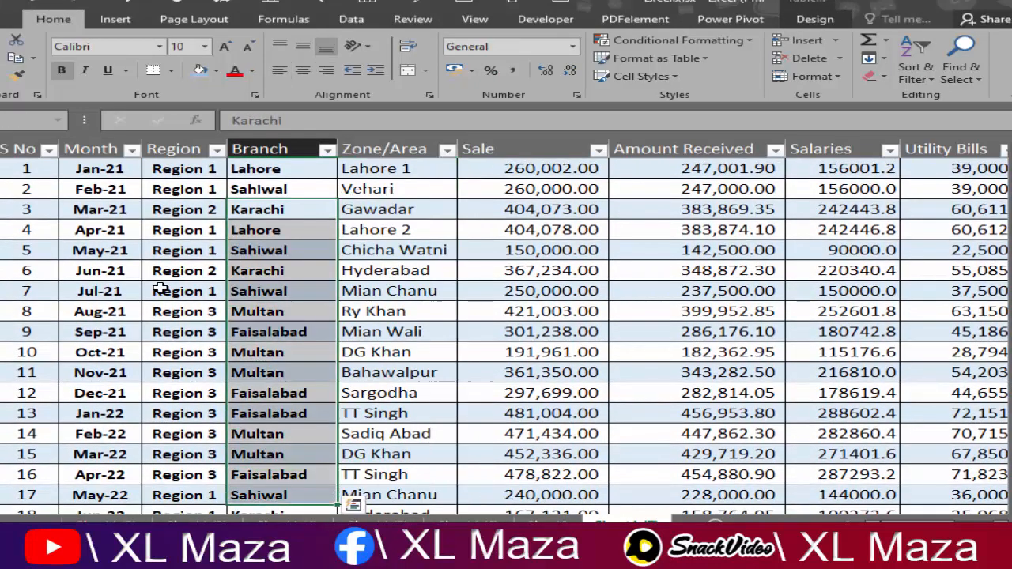
left_click_drag(161, 290, 183, 475)
left_click(344, 332)
scroll(344, 332, "up", 2)
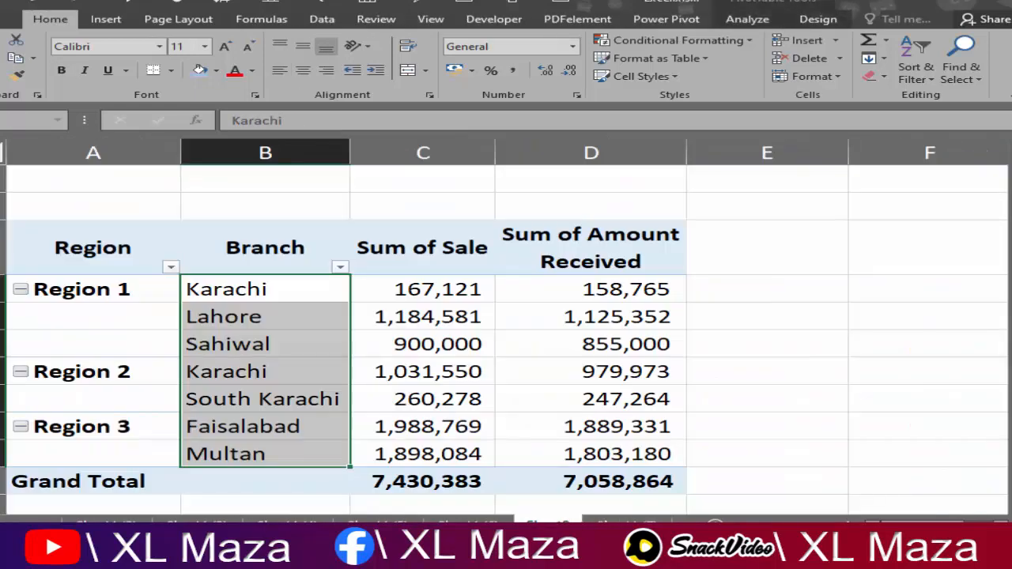
Step: Start a new calculated item for the pivot table's Branch field and name it Lahore GST
left_click(298, 320)
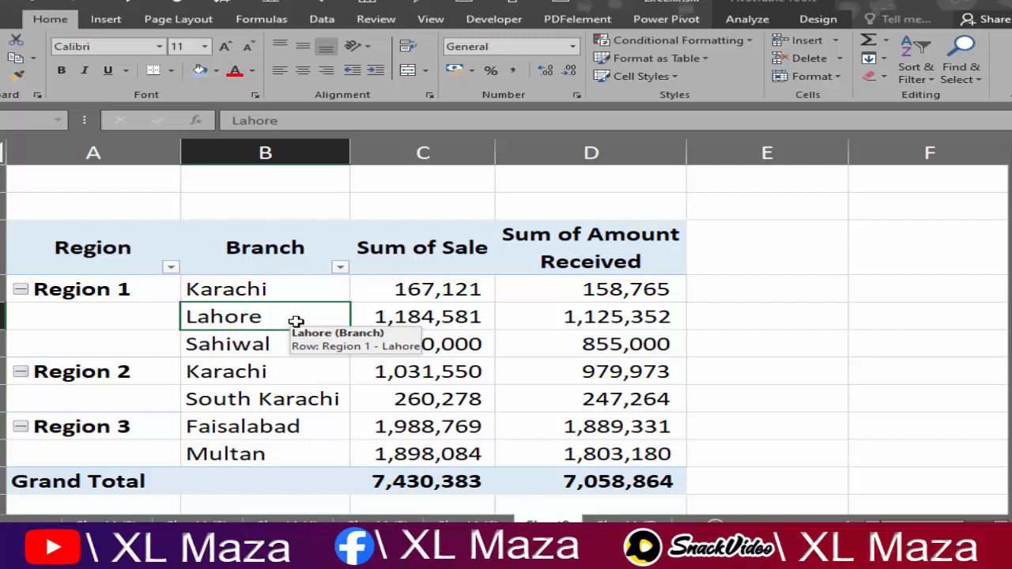
left_click(271, 281)
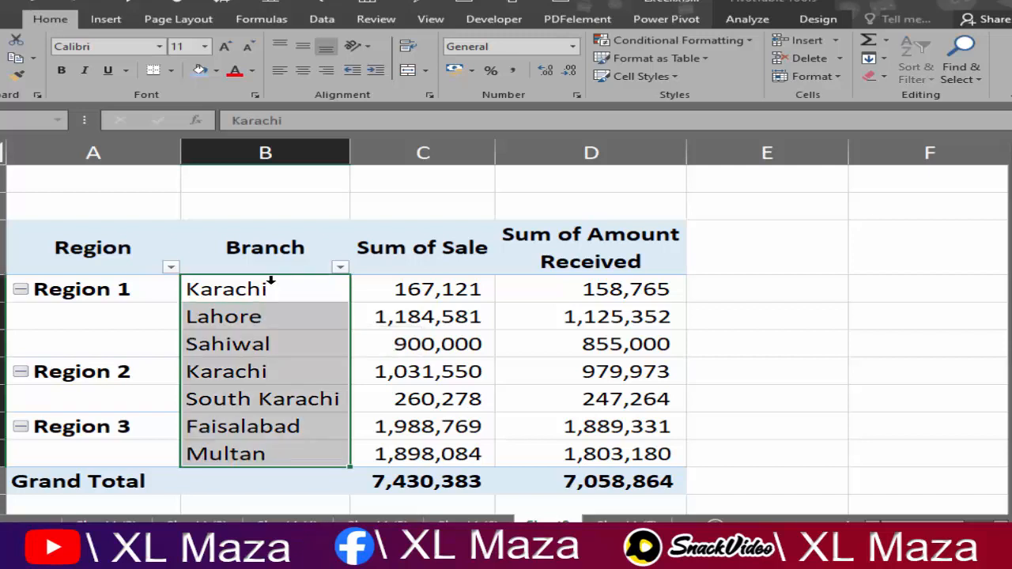
key("Return")
left_click(276, 303)
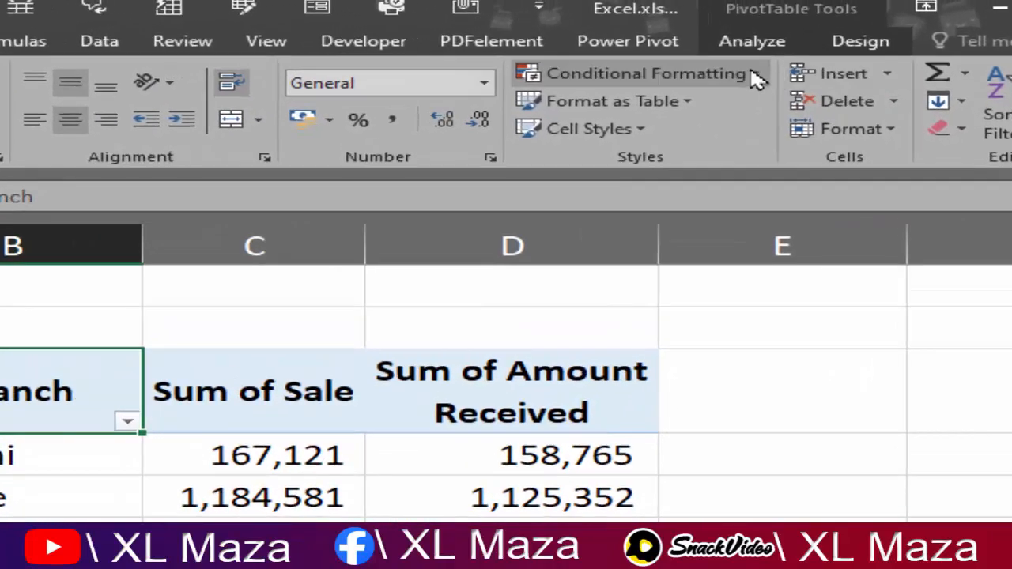
left_click(755, 43)
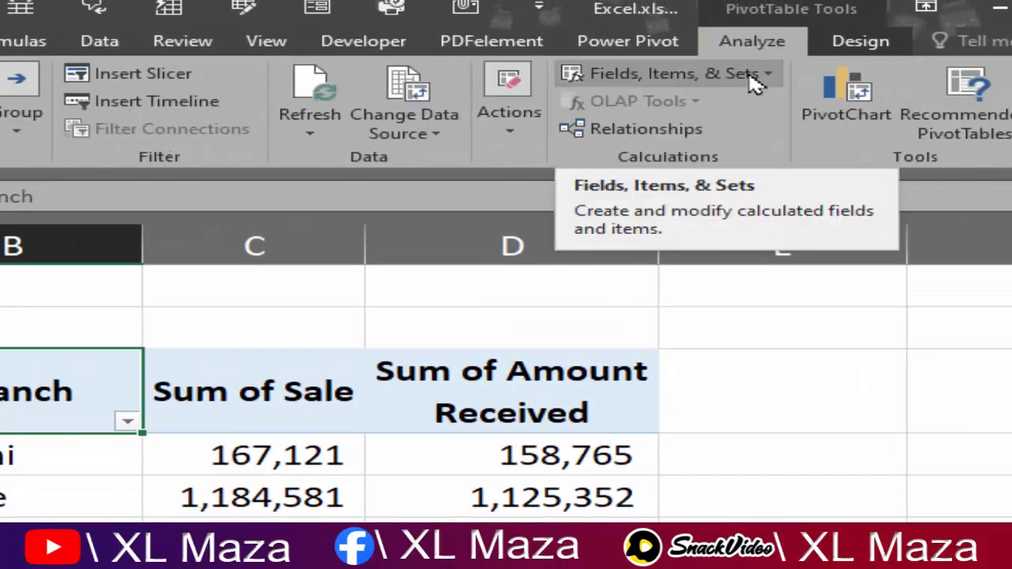
left_click(756, 76)
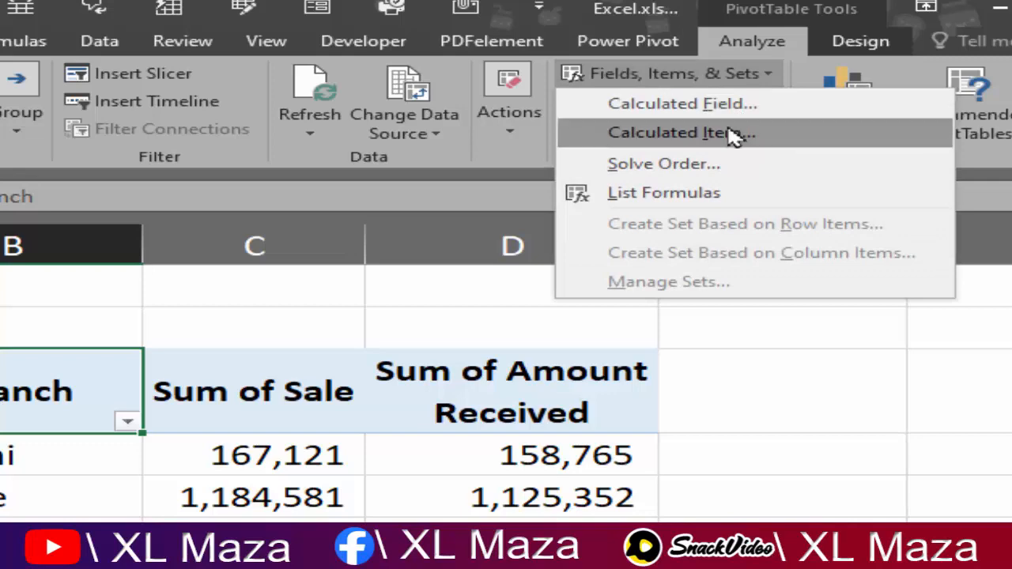
left_click(734, 134)
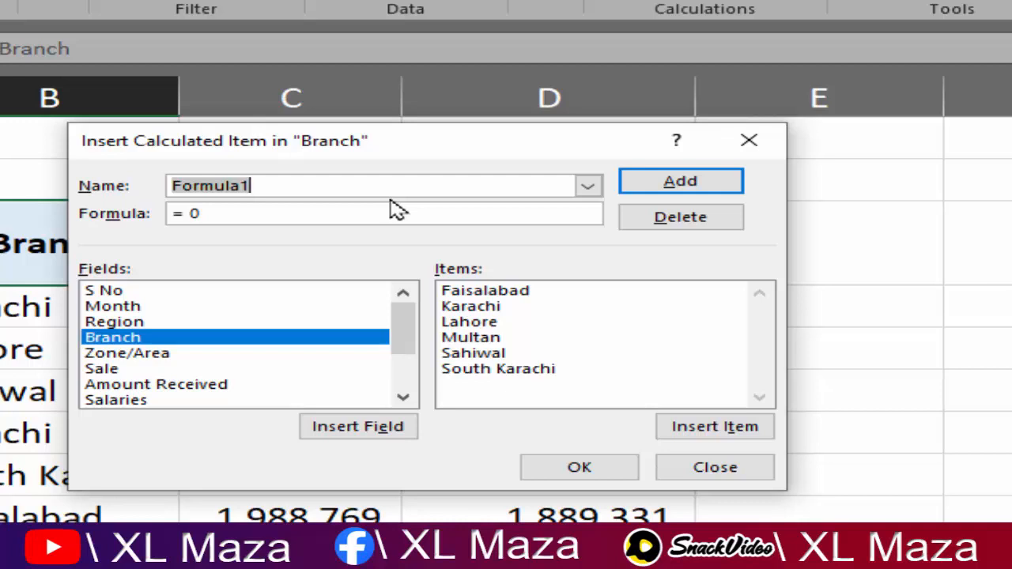
type("KL")
key("BackSpace")
key("BackSpace")
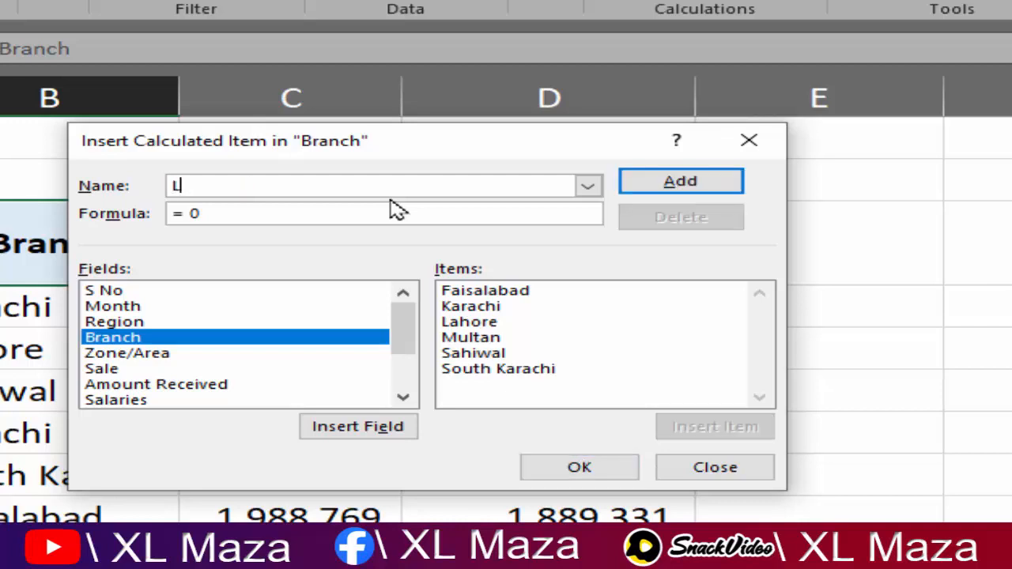
type("Lahore GST")
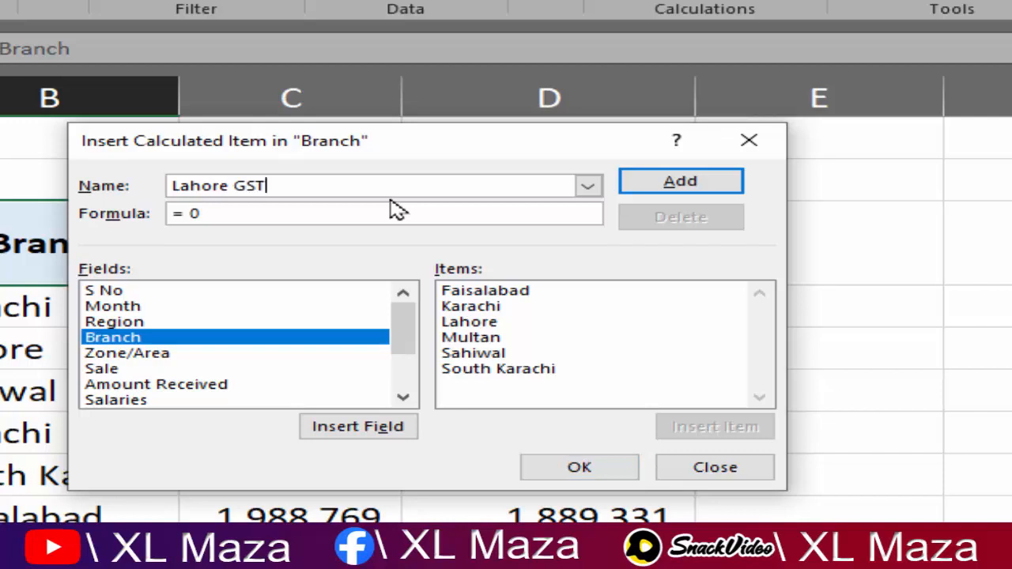
Step: Set the Lahore GST item's formula to = Lahore*16% and insert it into the pivot table
left_click(201, 214)
key("BackSpace")
key("BackSpace")
double_click(499, 323)
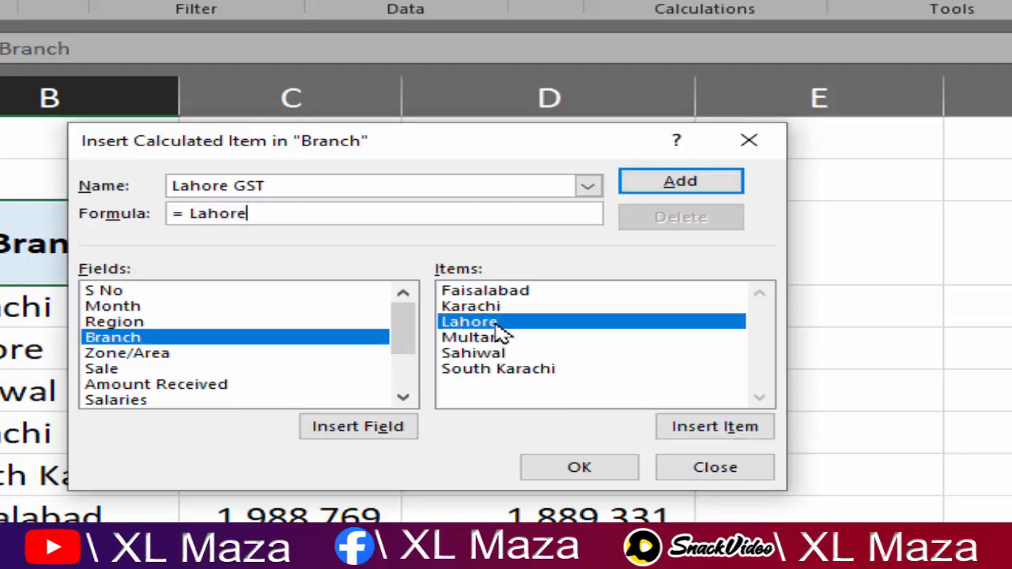
type("*")
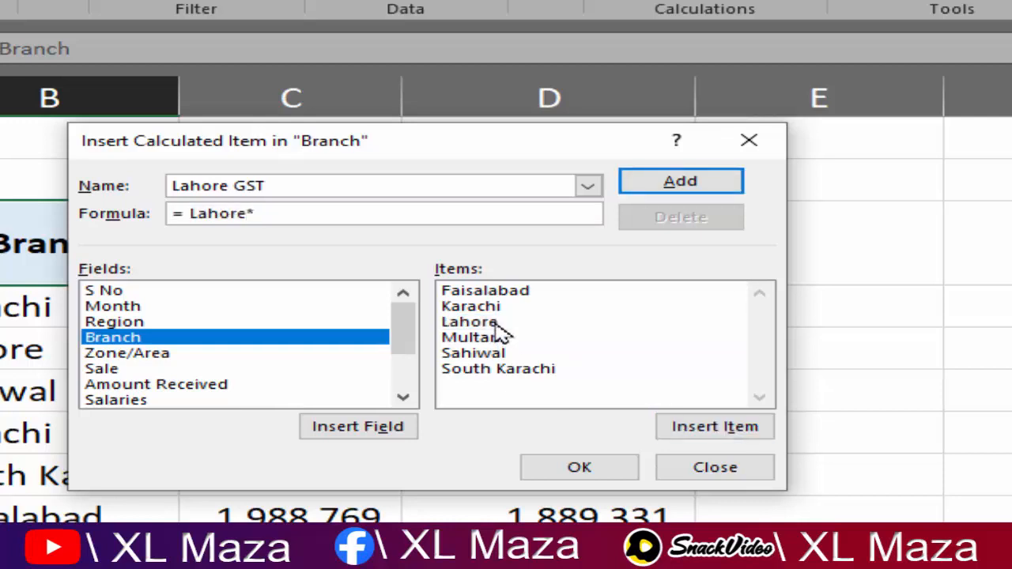
type("16")
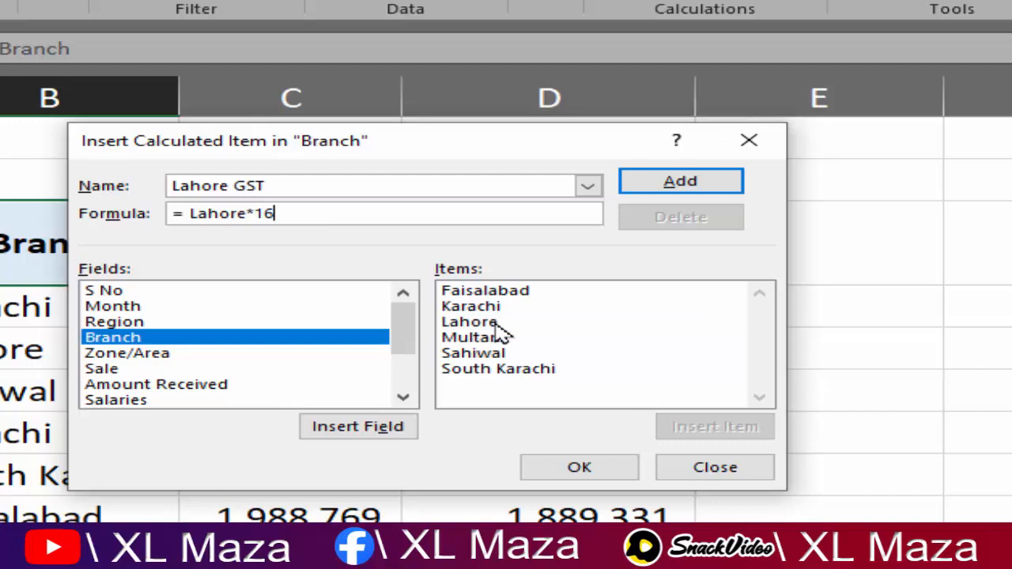
type("%")
left_click(589, 468)
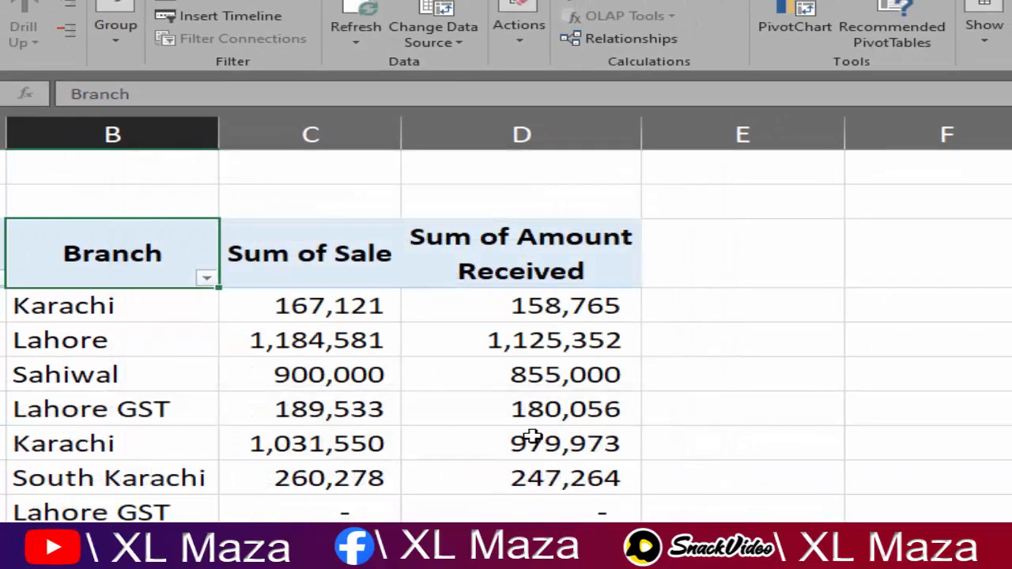
Step: Fill the Region 1 Lahore GST row, from Branch to Sum of Amount Received, with light blue
left_click_drag(123, 409, 525, 406)
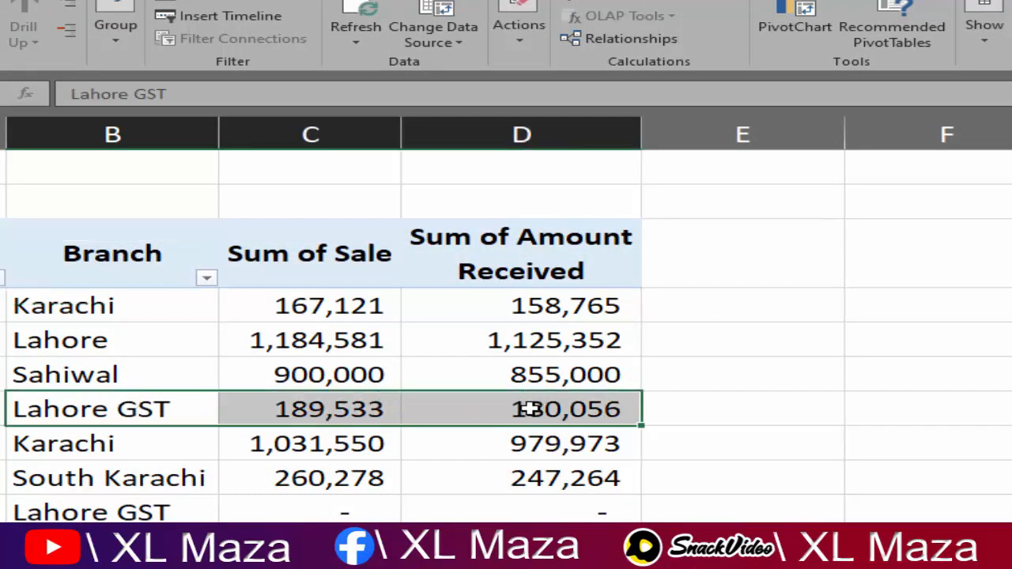
left_click(1, 1)
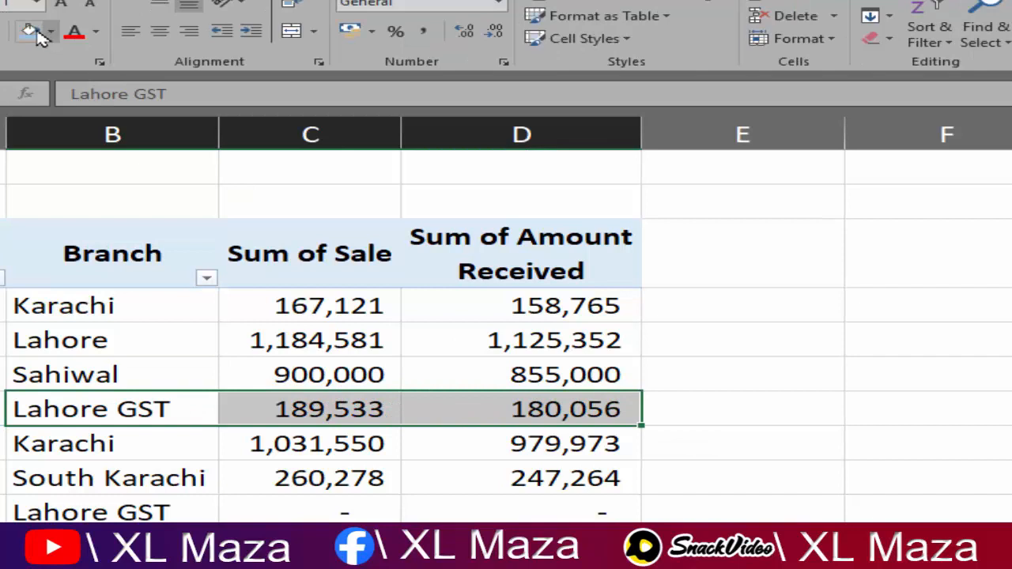
left_click(34, 31)
Step: Inspect the Lahore GST item's Sale and Amount Received cells in Region 1 and in the two regions below
left_click(178, 414)
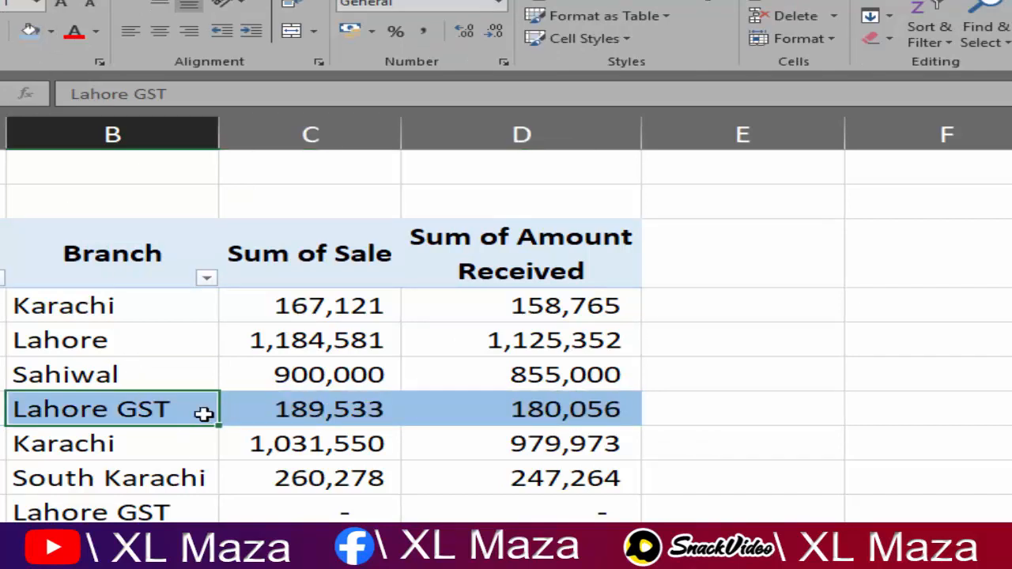
left_click(296, 413)
left_click(510, 417)
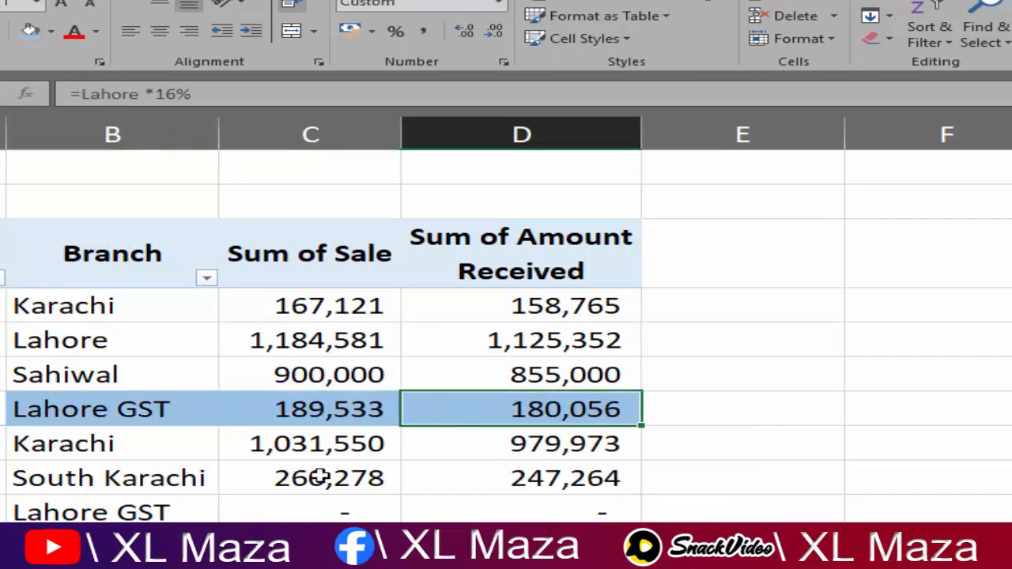
left_click_drag(142, 513, 506, 515)
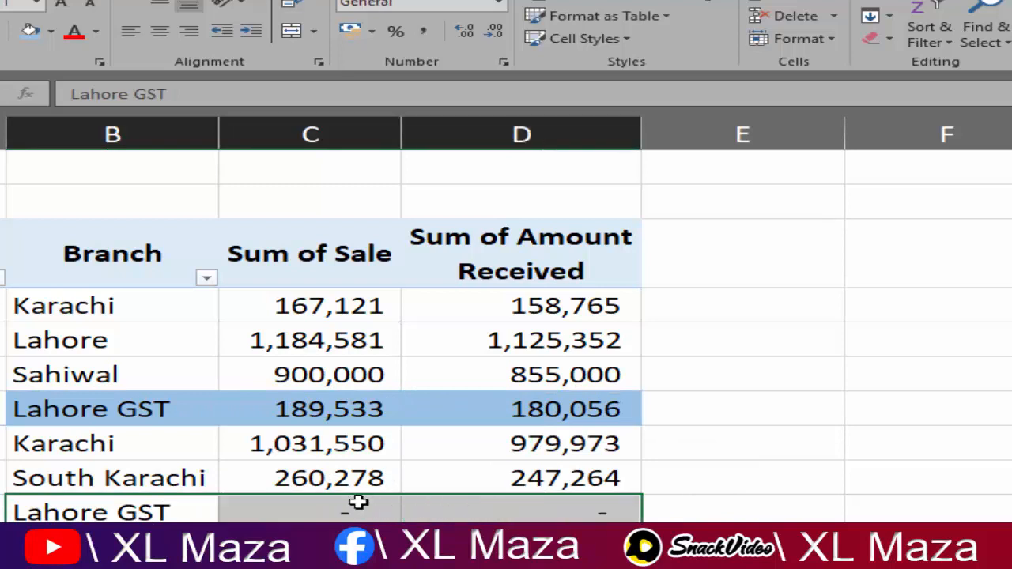
scroll(337, 497, "down", 2)
left_click_drag(337, 413, 459, 412)
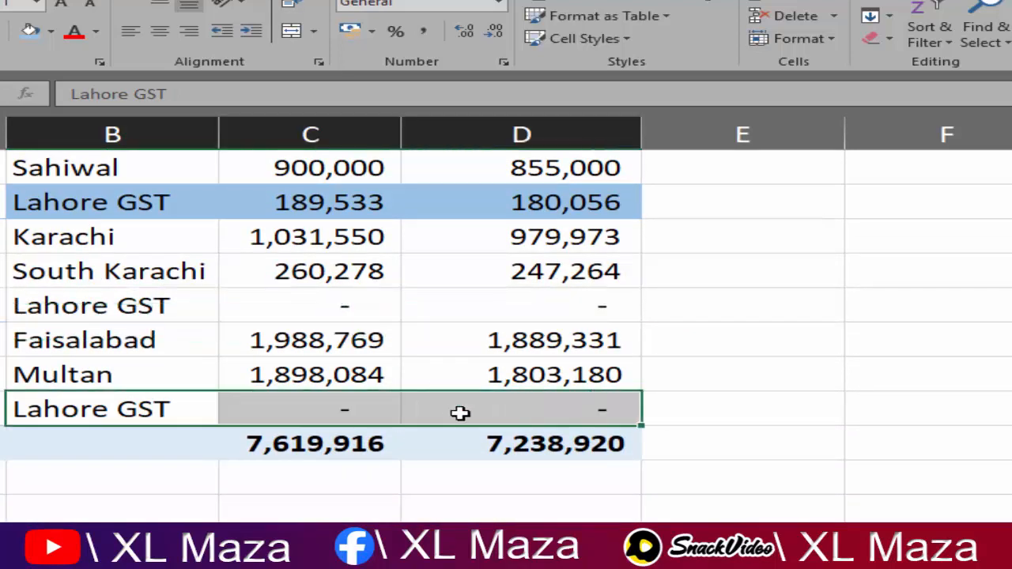
scroll(340, 427, "up", 2)
left_click(150, 401)
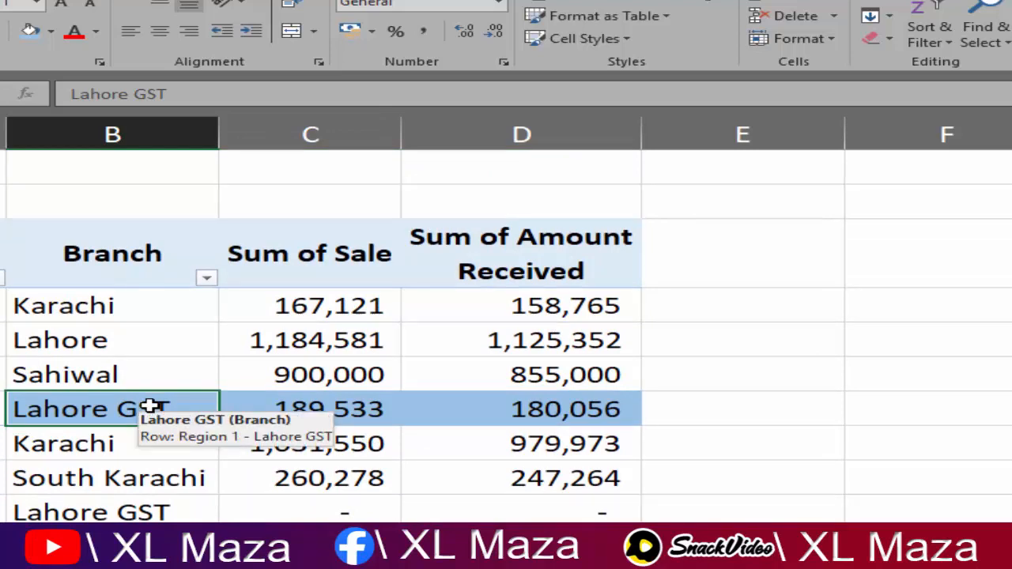
Step: Start a new calculated item in the Branch field from the Karachi cell and name it KHI GST
left_click(151, 380)
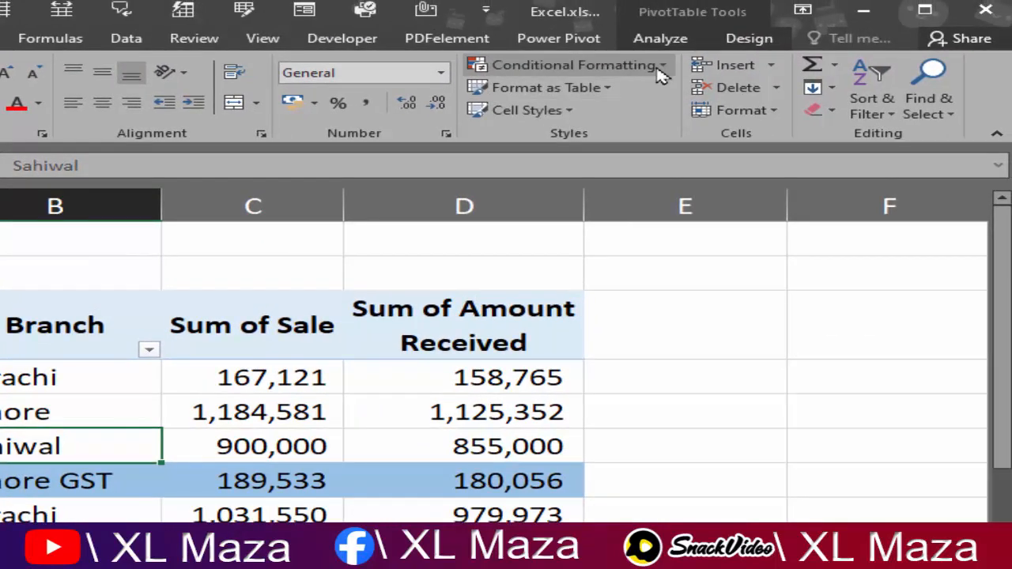
left_click(79, 379)
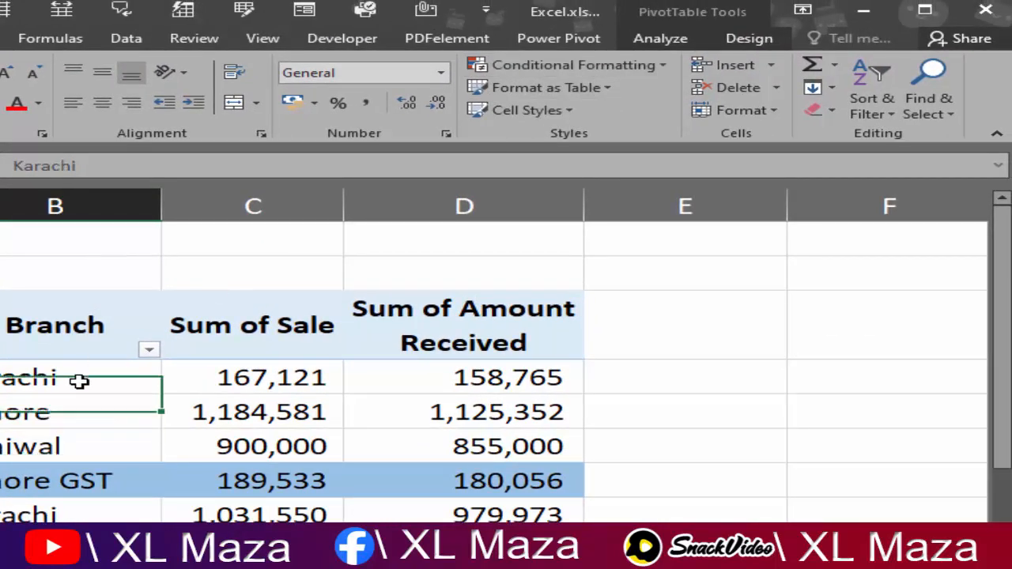
left_click(667, 41)
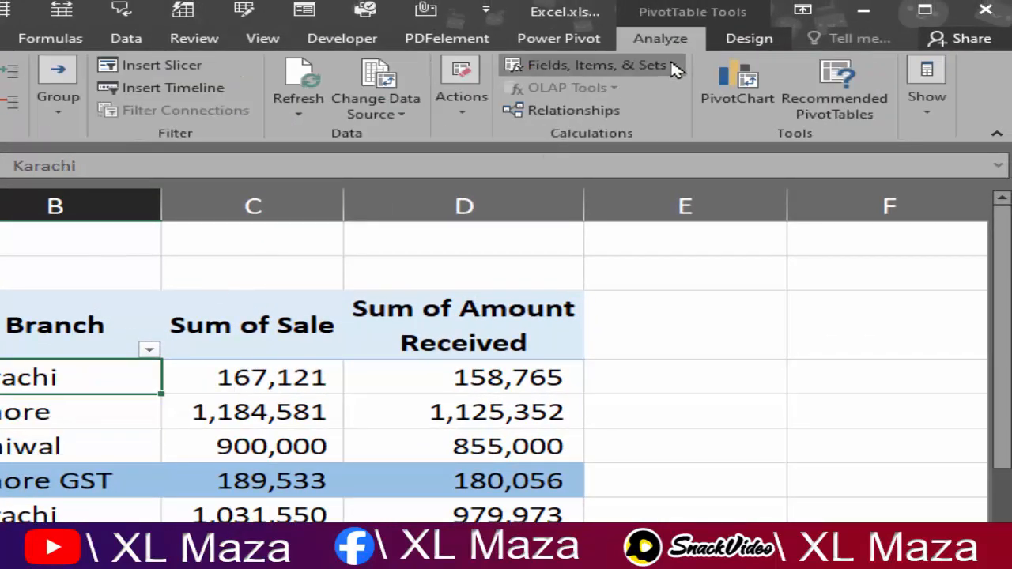
left_click(671, 67)
left_click(656, 113)
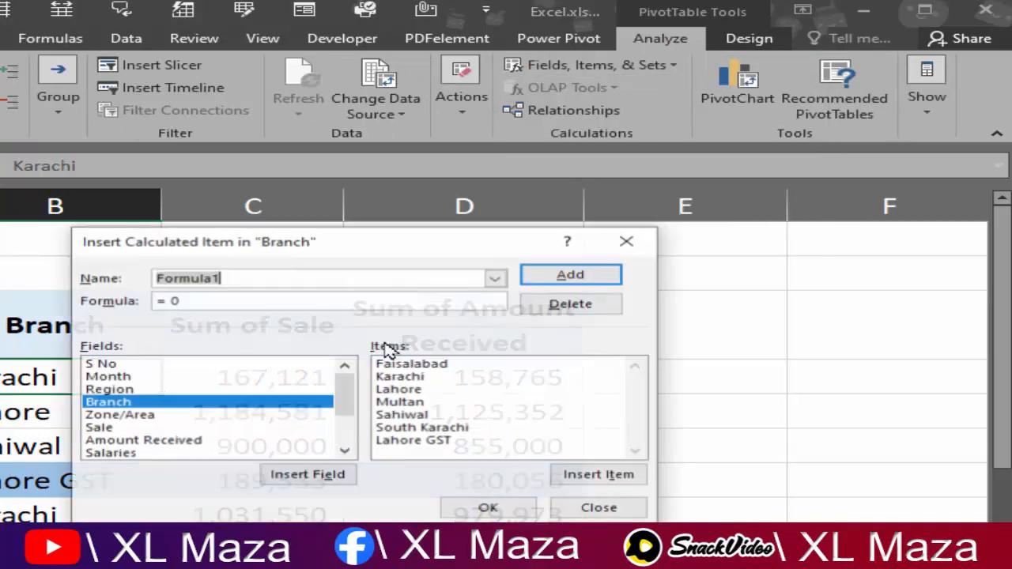
type("K")
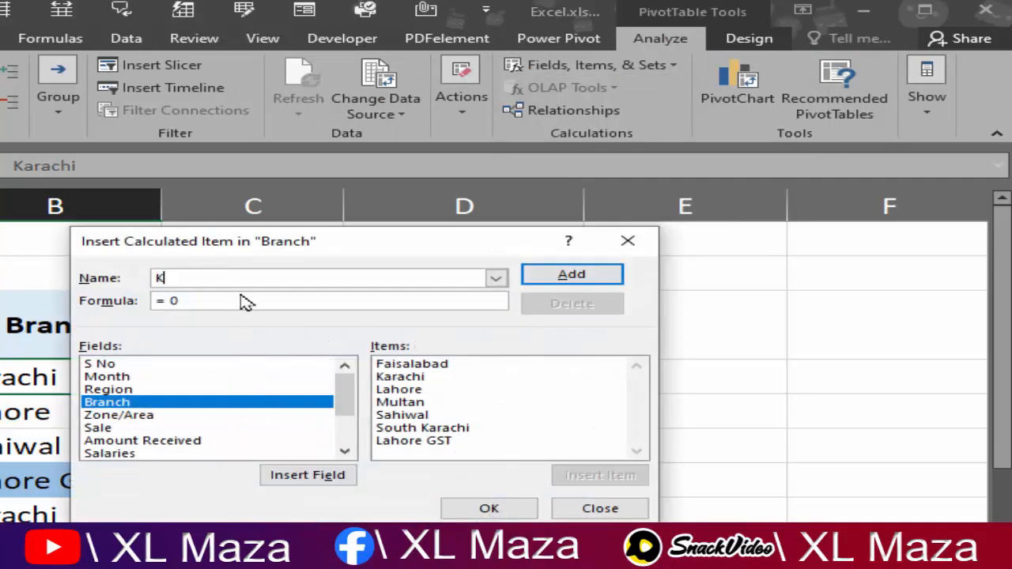
type("HI GST")
Step: Set the KHI GST item's formula to = Karachi*10% and insert it into the pivot table
left_click(242, 302)
key("BackSpace")
key("BackSpace")
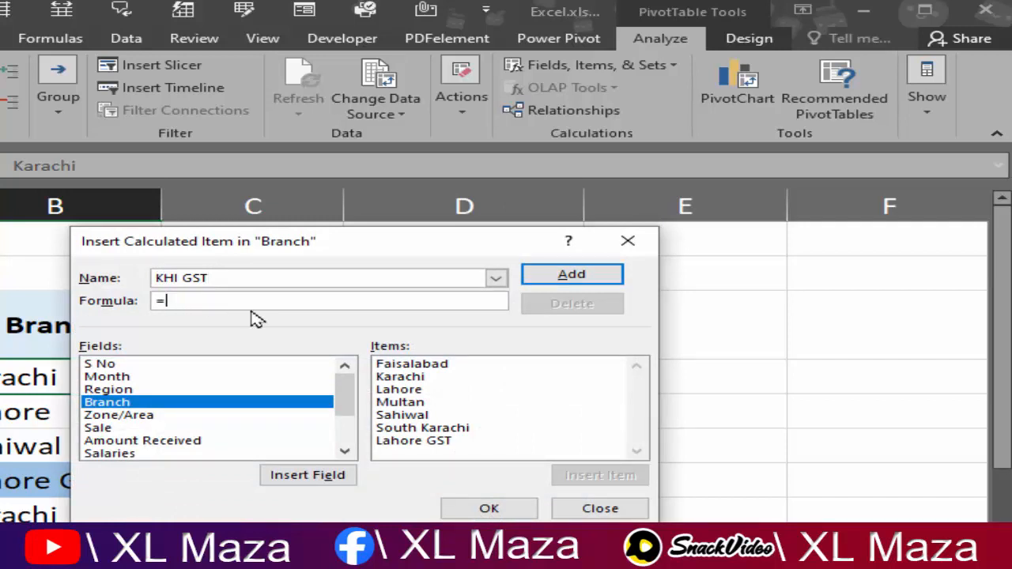
double_click(417, 378)
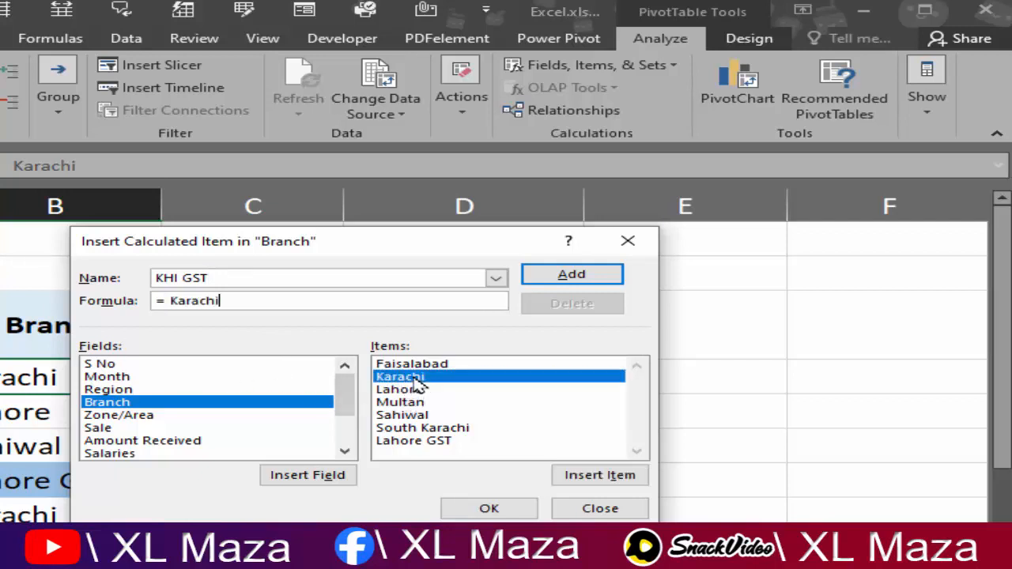
type("*10")
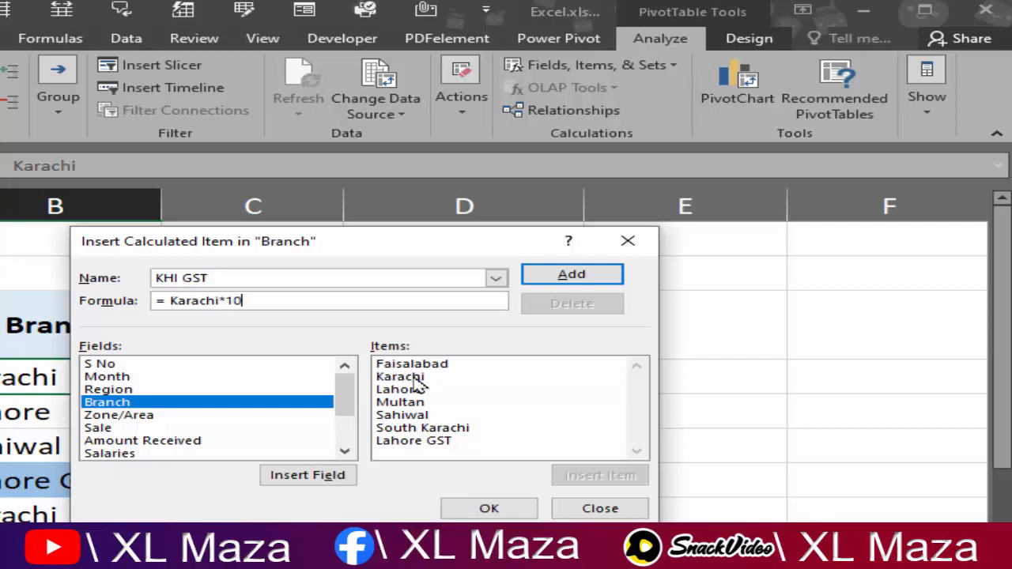
type("%")
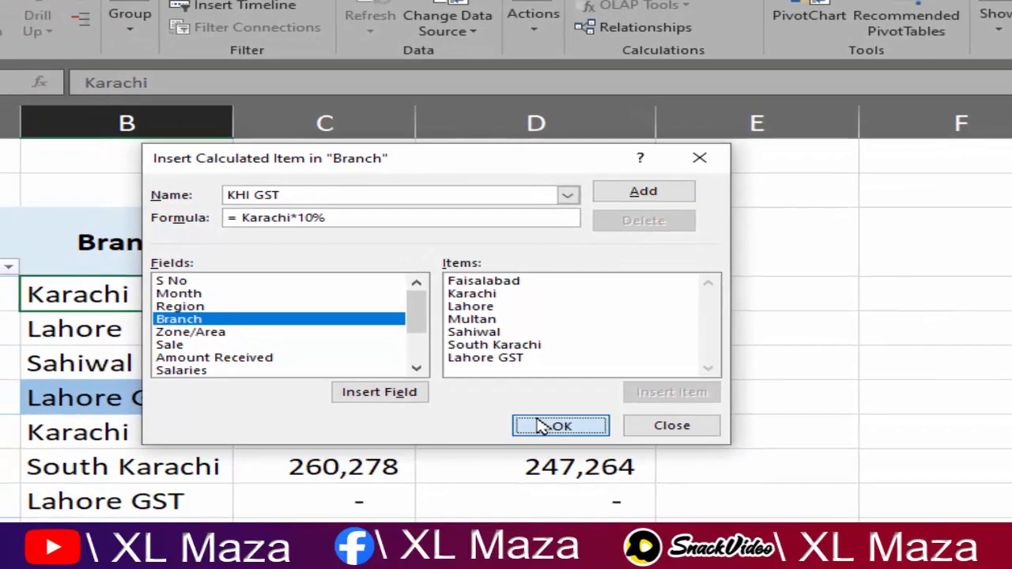
left_click(475, 507)
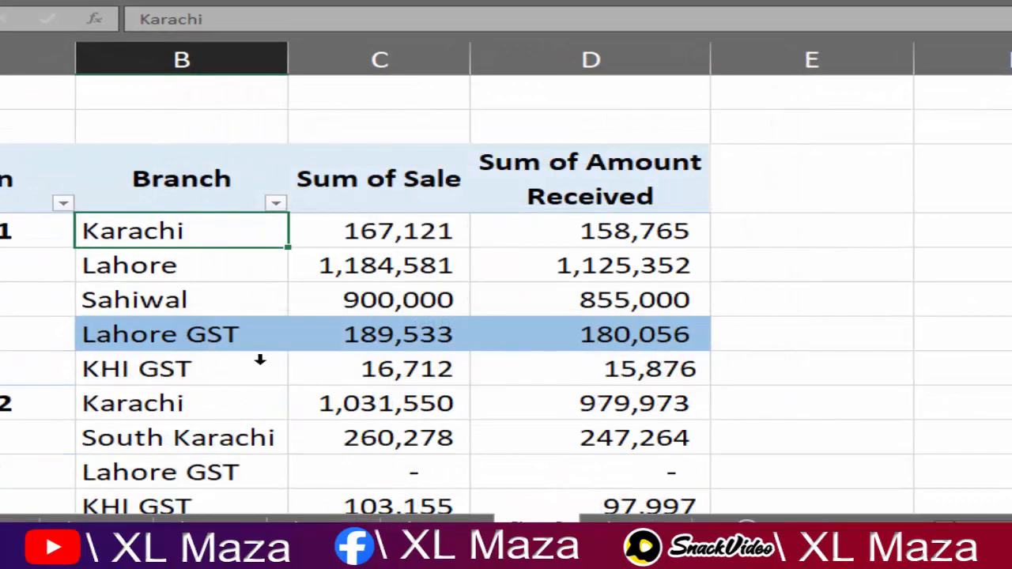
Step: Fill the KHI GST rows of Region 1 and Region 2, from Branch to Sum of Amount Received, with yellow
left_click_drag(207, 371, 587, 376)
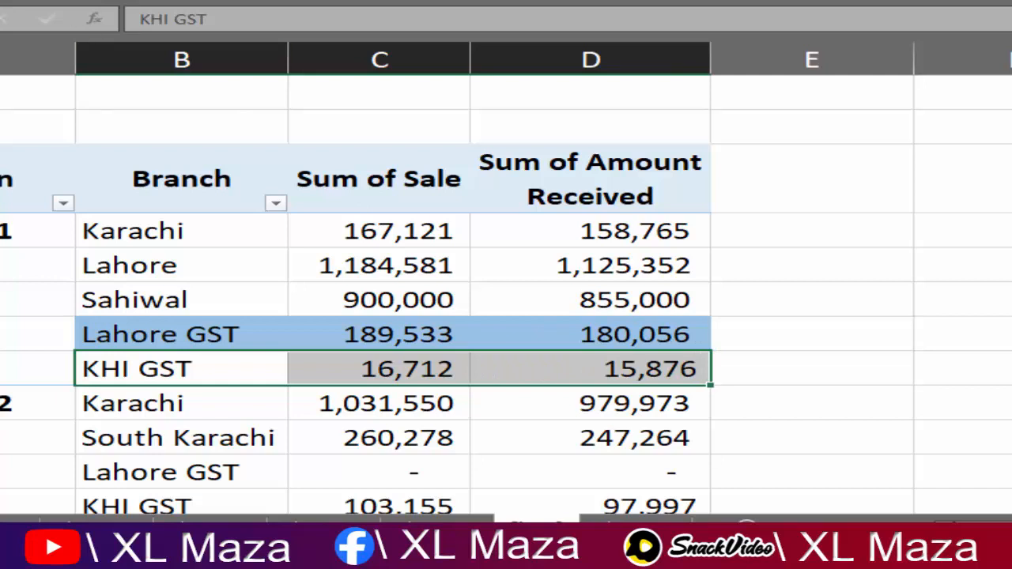
left_click(120, 1)
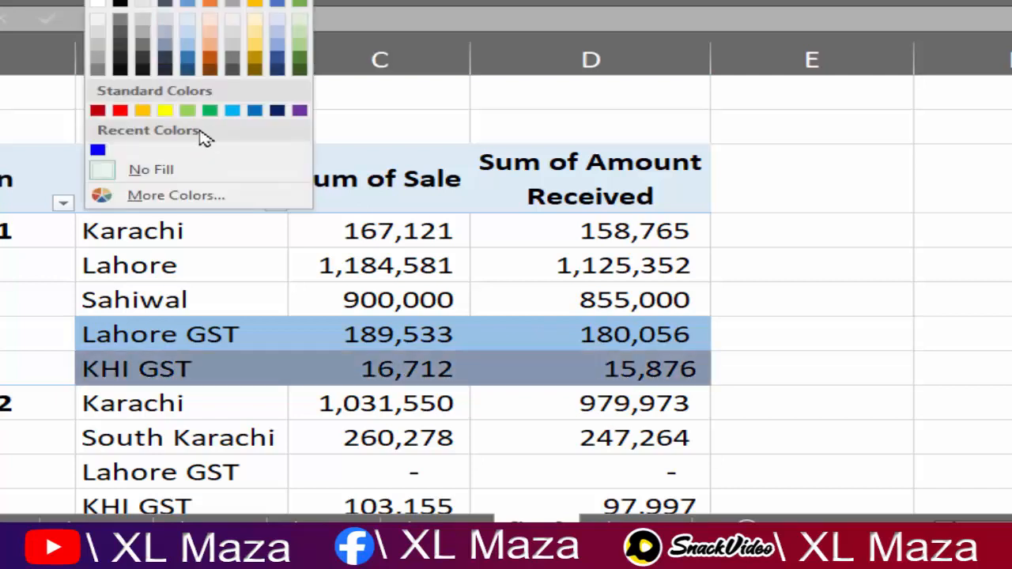
left_click(165, 110)
scroll(257, 322, "down", 2)
scroll(256, 322, "down", 1)
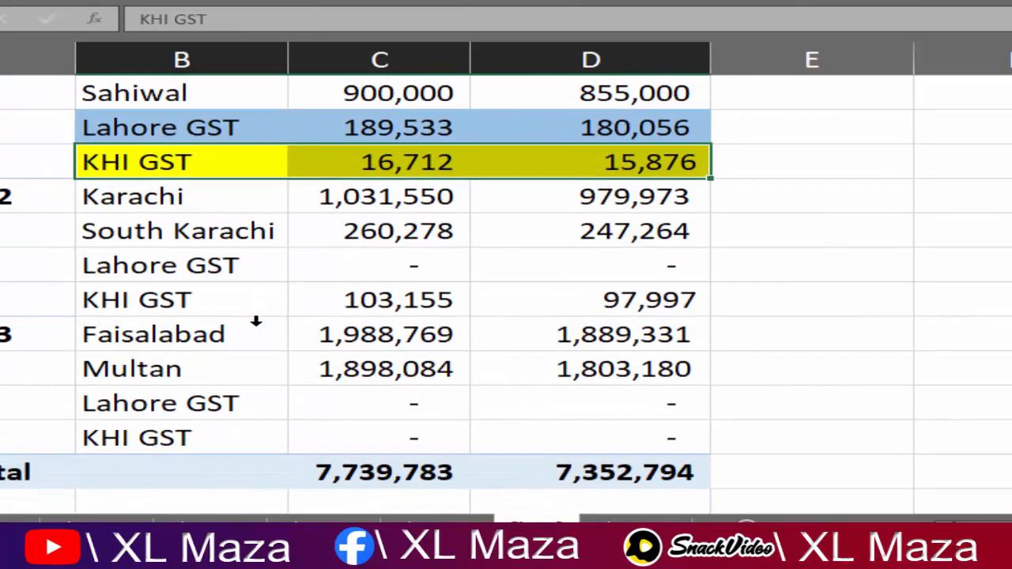
left_click(226, 438)
left_click_drag(226, 438, 441, 434)
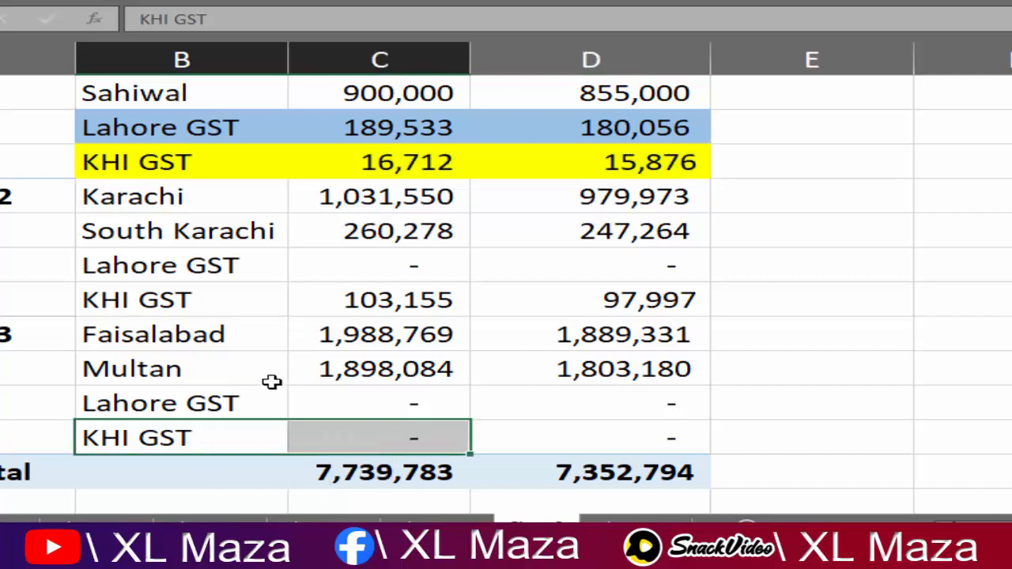
left_click(271, 381)
left_click_drag(206, 301, 584, 302)
key("F4")
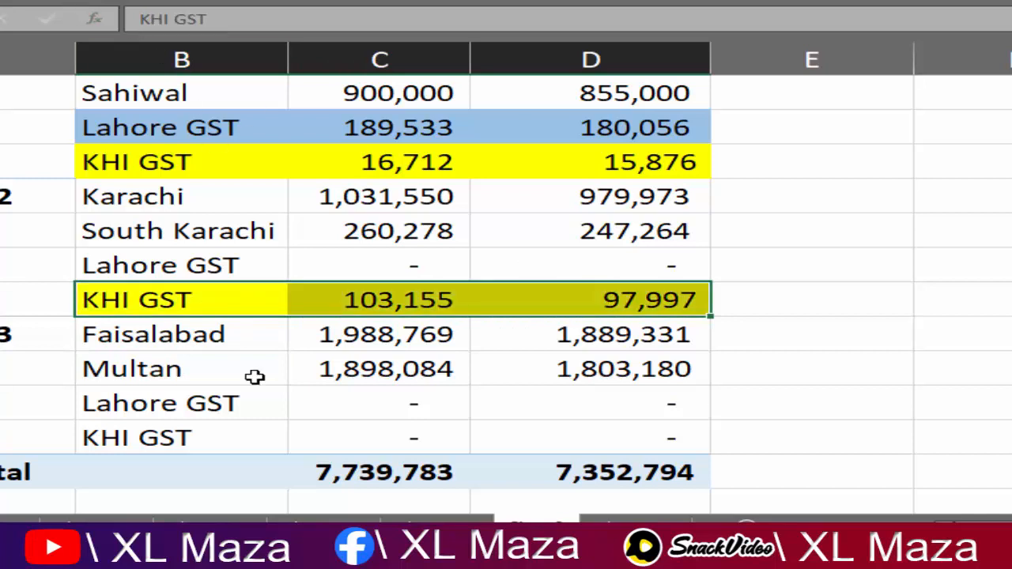
Step: Review the highlighted KHI GST and Lahore GST items under Region 1
scroll(256, 377, "up", 2)
left_click(201, 369)
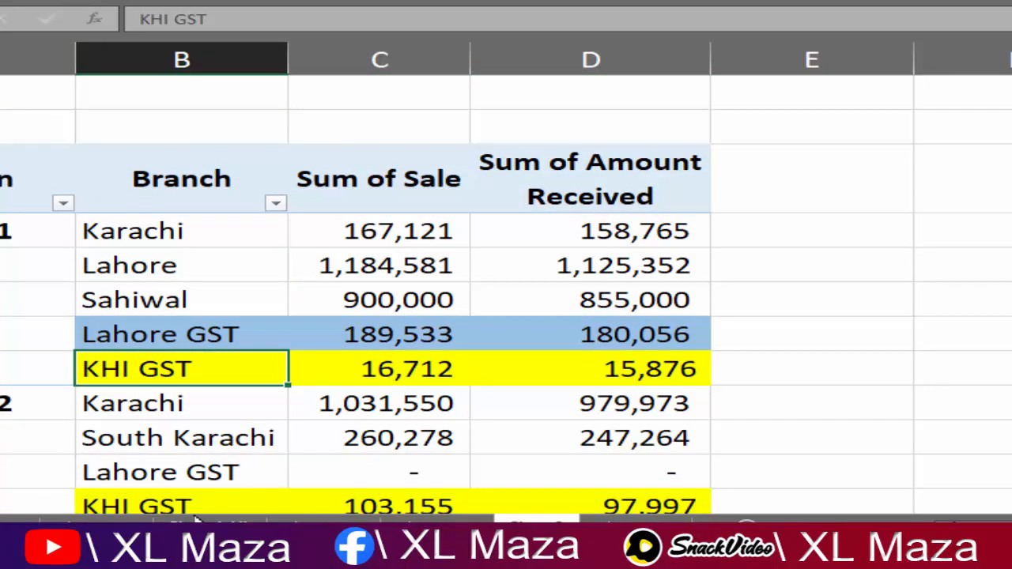
left_click(202, 335)
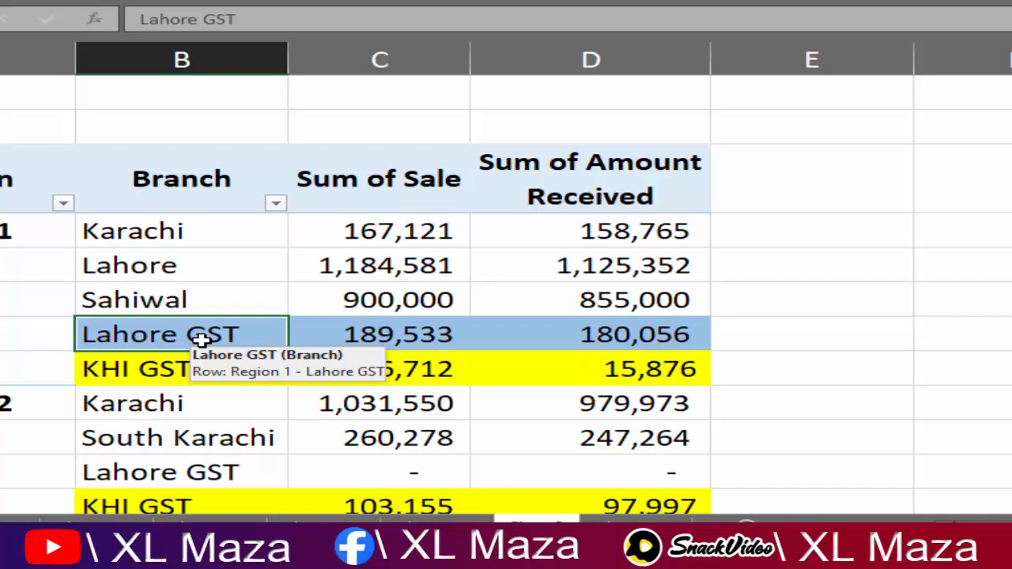
Step: Start a new calculated item in the Branch field from the Sahiwal cell and name it SWL GST
left_click(196, 300)
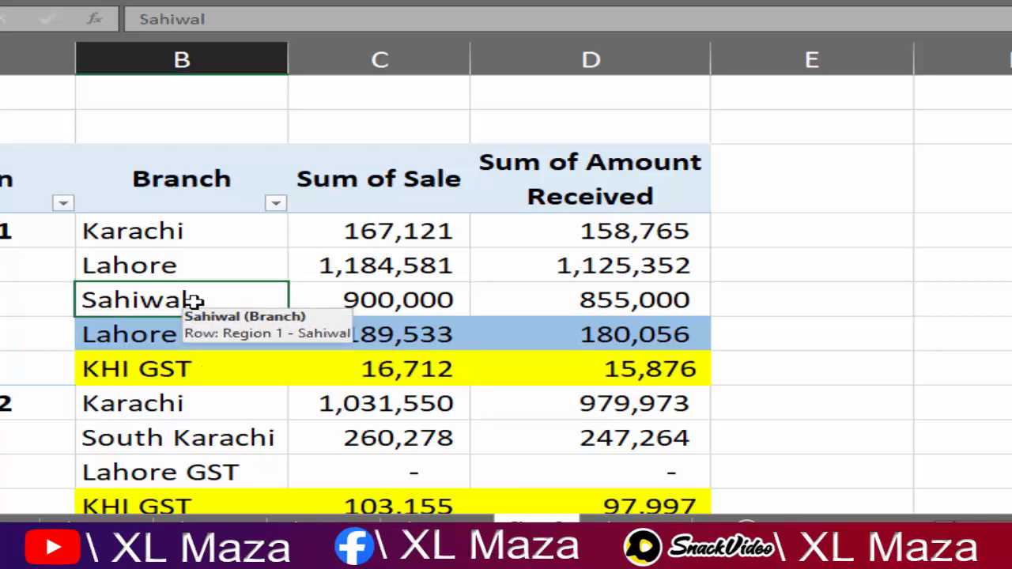
left_click(629, 2)
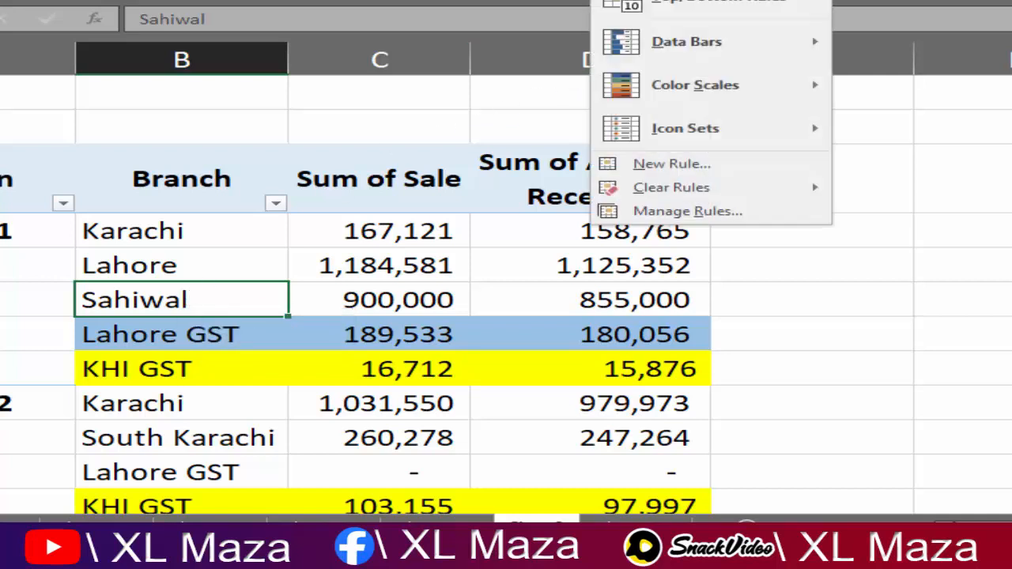
left_click(629, 1)
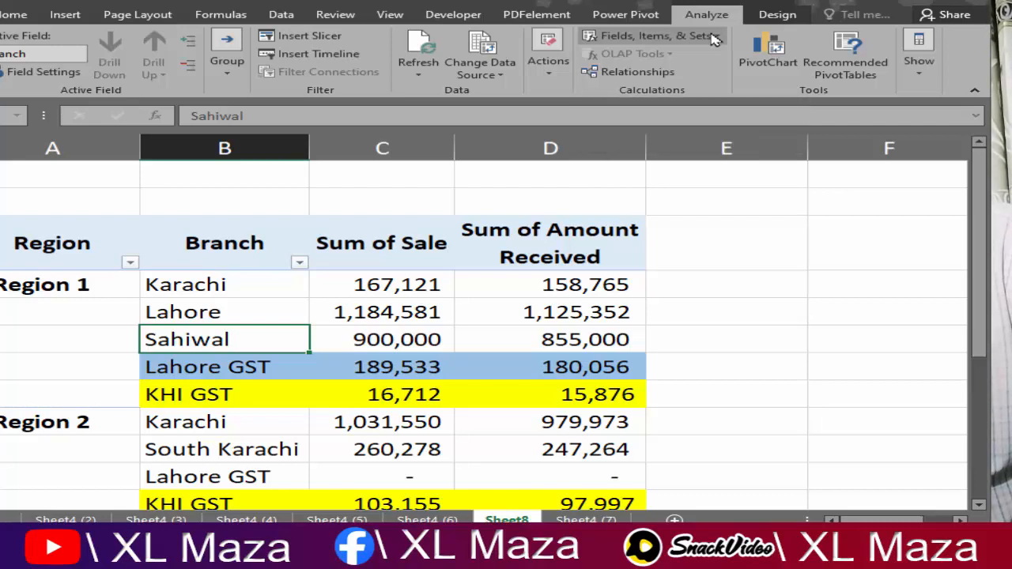
left_click(714, 40)
left_click(680, 74)
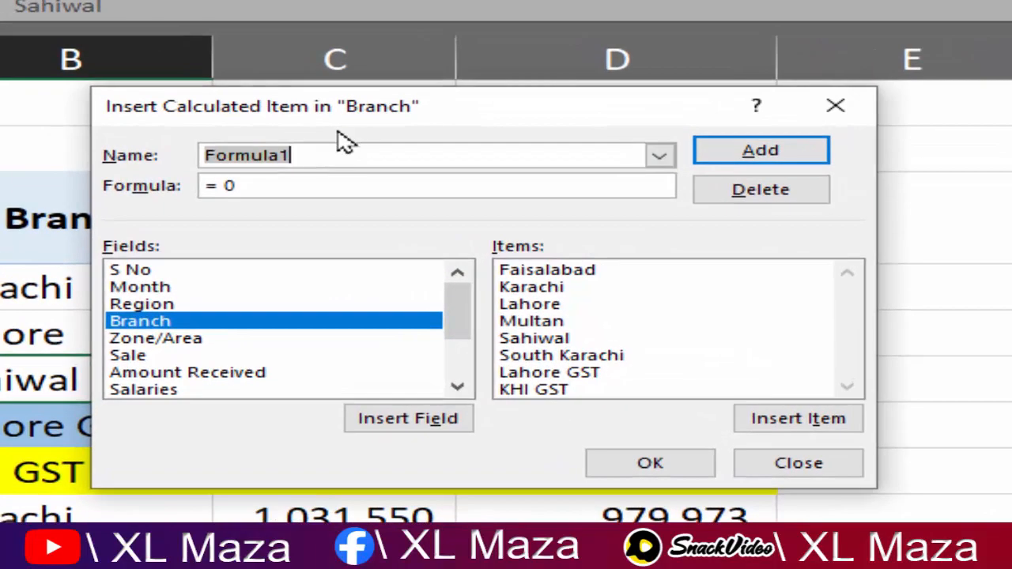
left_click_drag(340, 126, 351, 149)
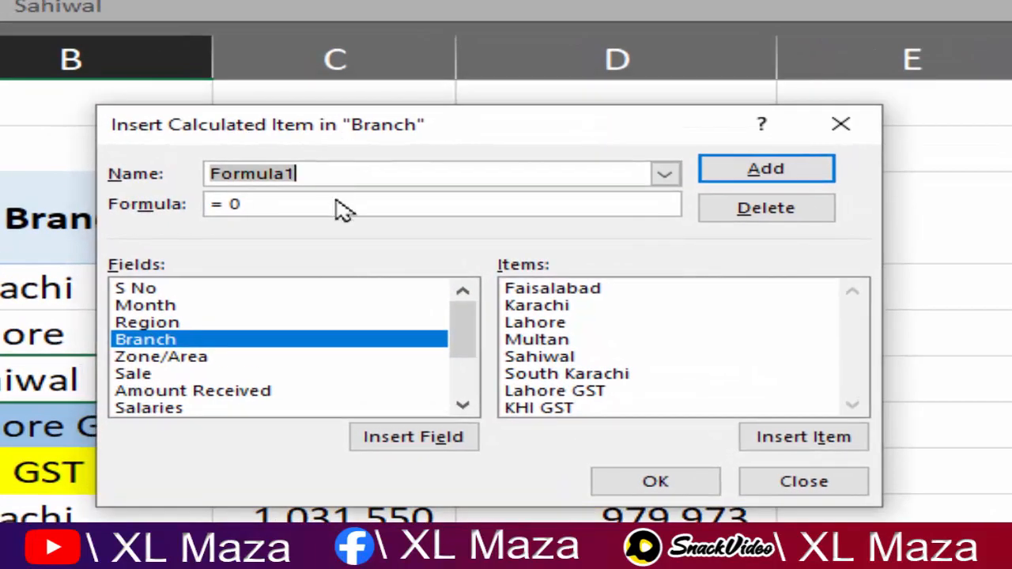
type("S")
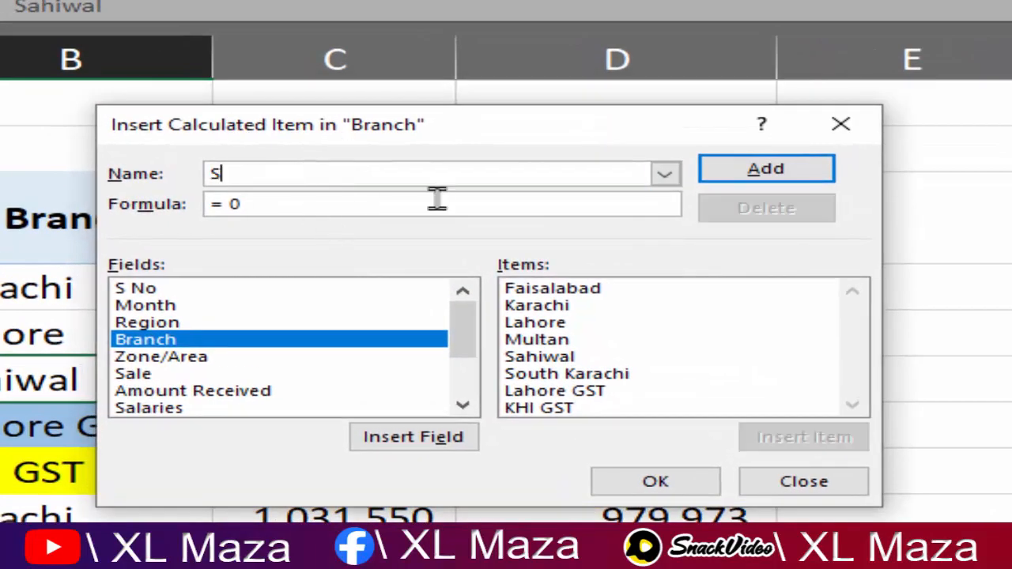
type("WL GST")
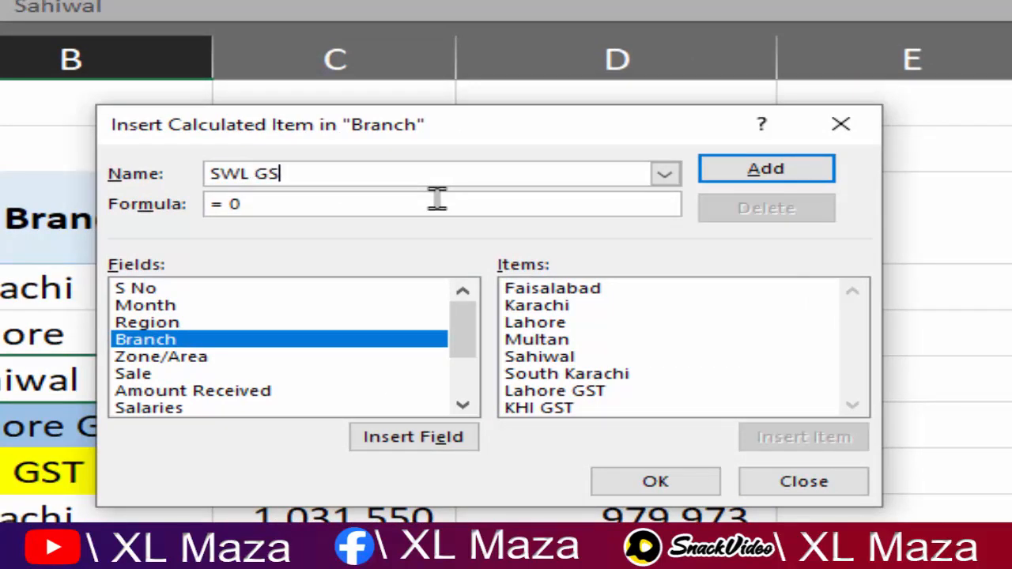
Step: Replace the SWL GST item's default formula with an IF test for Sahiwal>2500000
key("Tab")
left_click(437, 199)
type("\\")
key("BackSpace")
key("BackSpace")
key("BackSpace")
type("if(")
left_click(582, 359)
double_click(581, 360)
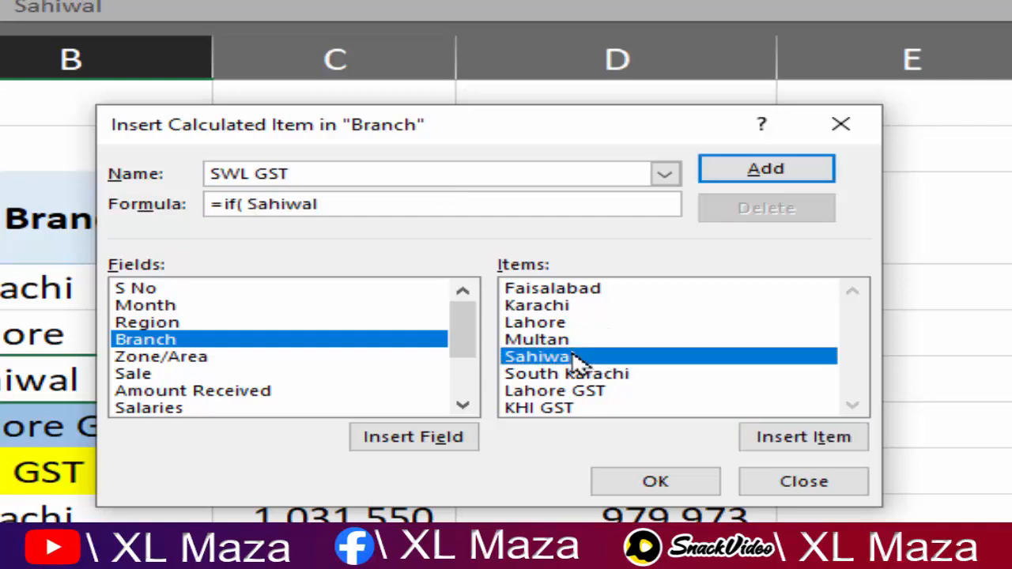
type("> ")
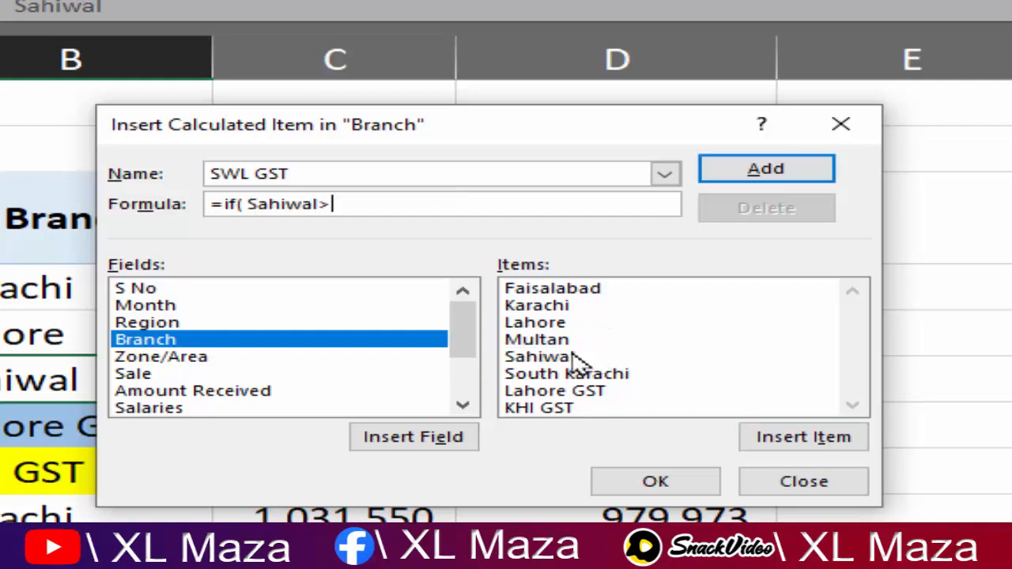
type("250000")
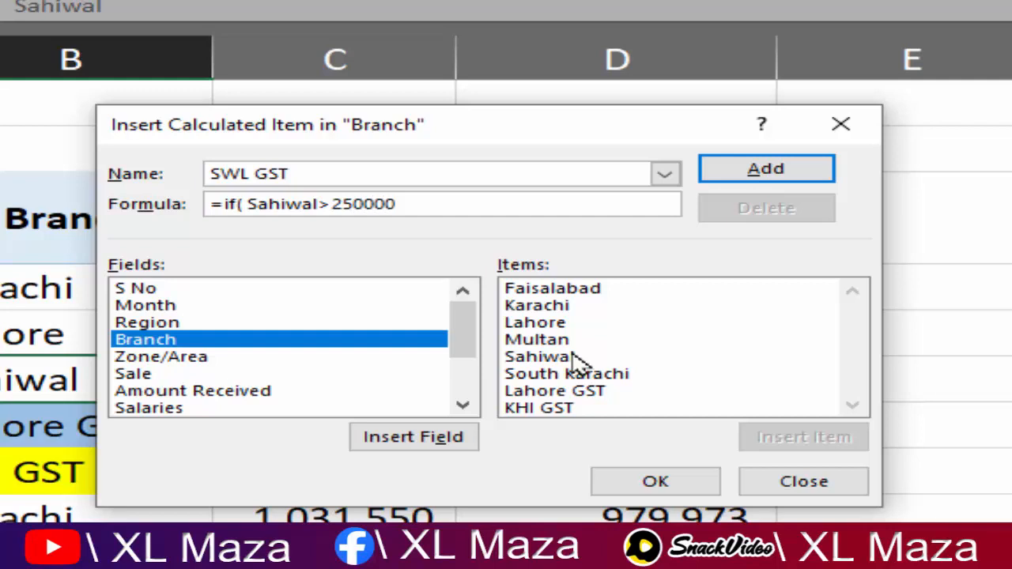
type("0")
Step: Complete the SWL GST formula so it returns Sahiwal*5% when the test is true and 0 otherwise, and add the item
type(",5%")
key("Left")
key("Left")
type("Sahiwal")
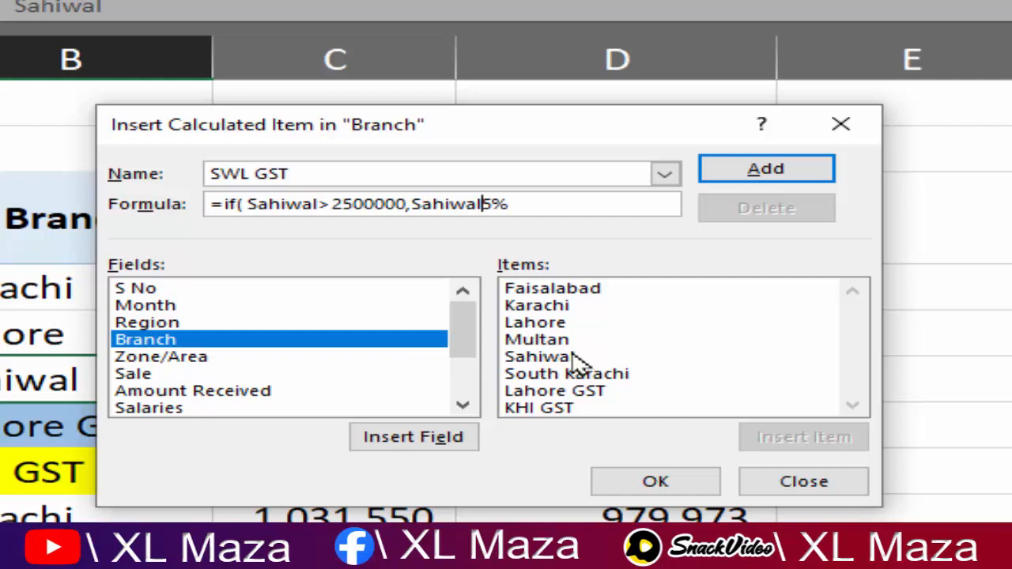
type("*")
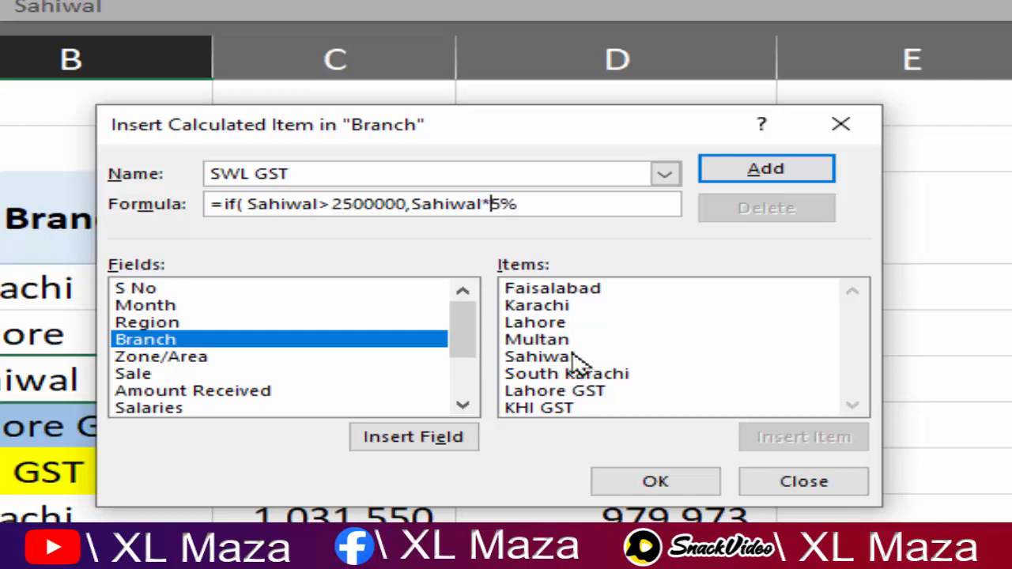
left_click(527, 202)
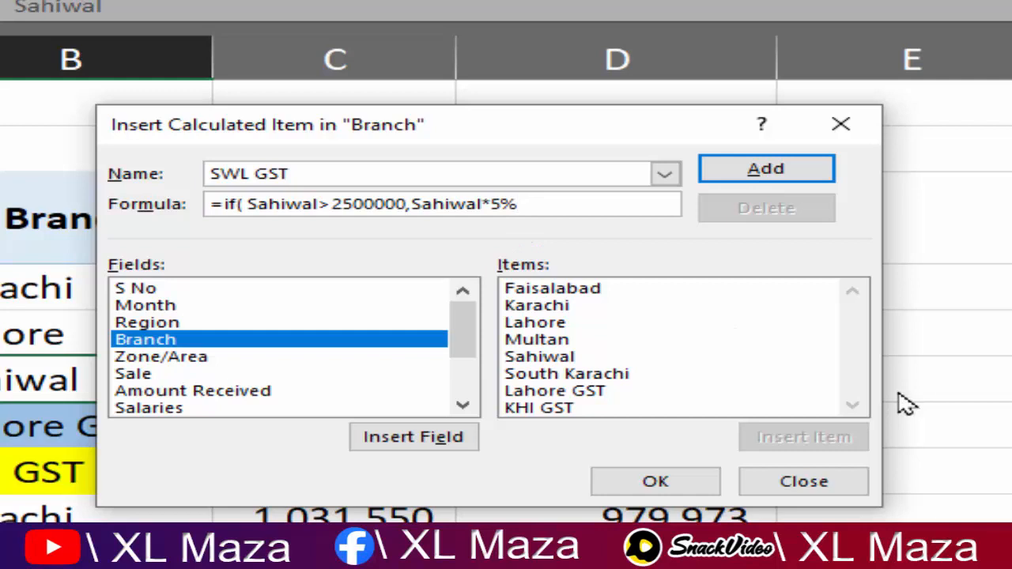
type(",0)")
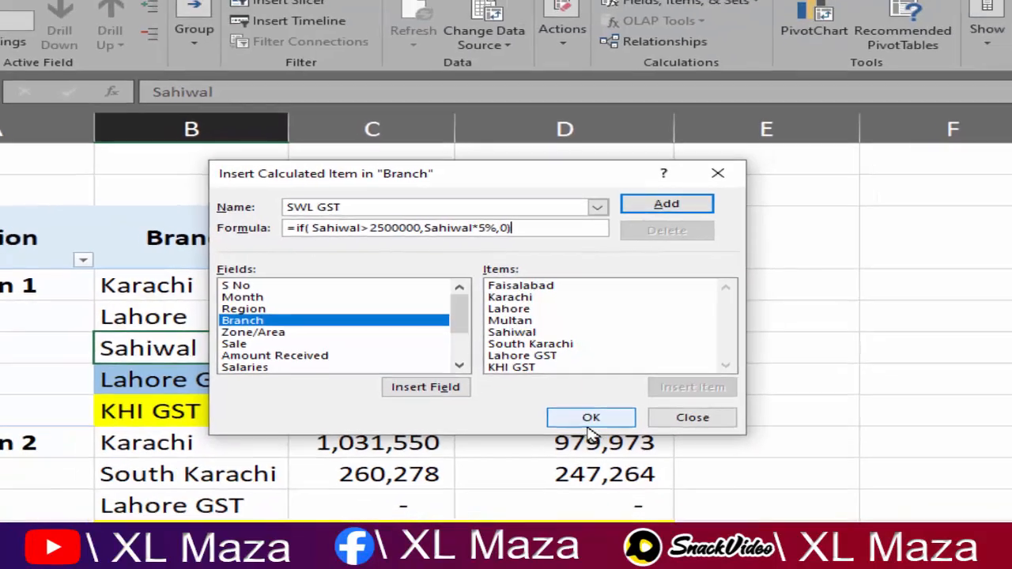
left_click(586, 416)
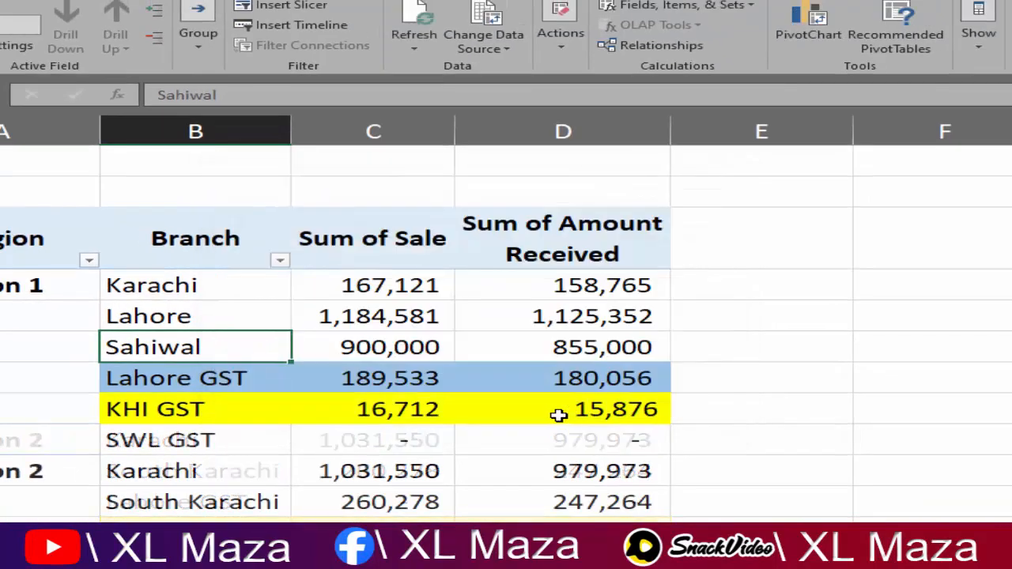
Step: Fill the SWL GST row of Region 1, from Branch to Sum of Amount Received, with light orange
left_click(252, 441)
left_click_drag(254, 444, 561, 441)
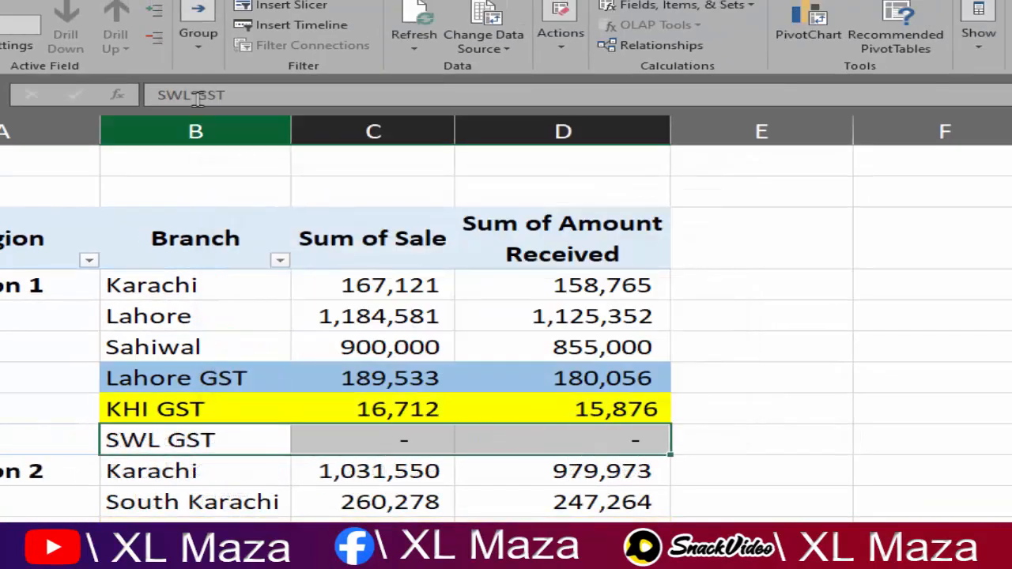
left_click(38, 11)
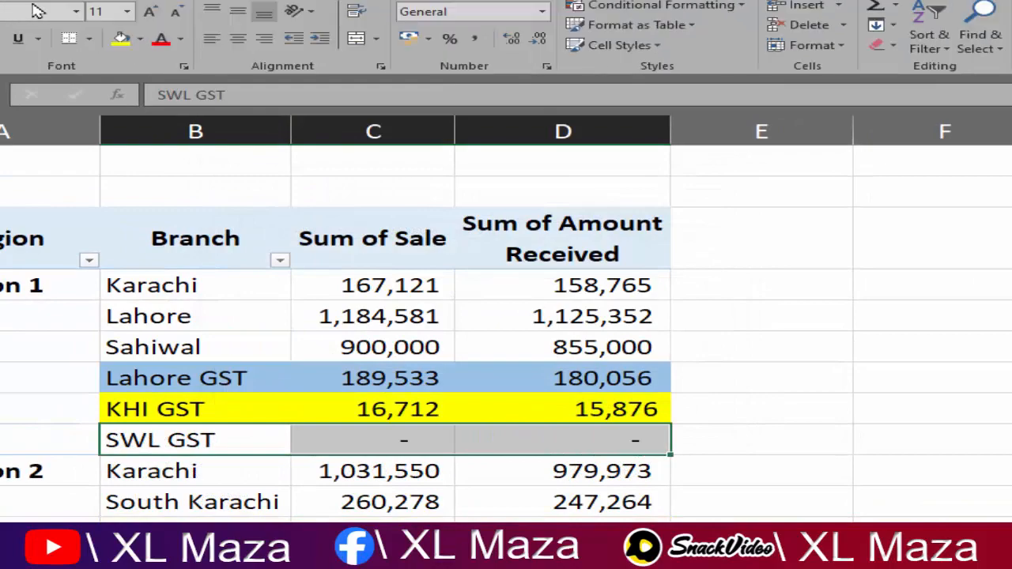
left_click(140, 39)
left_click(220, 113)
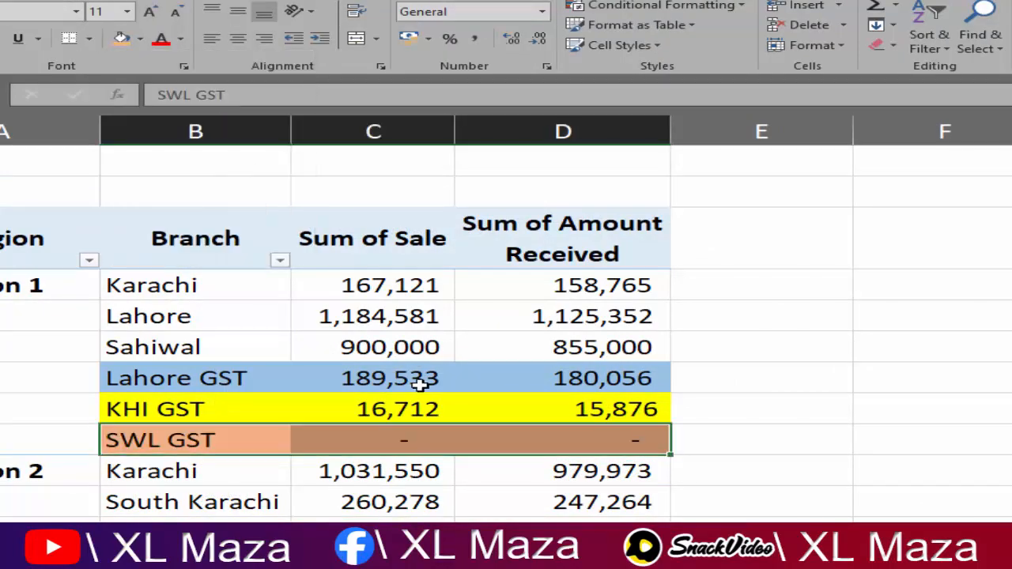
Step: Fill the SWL GST rows of Region 2 and Region 3 with the same light orange
scroll(422, 388, "down", 2)
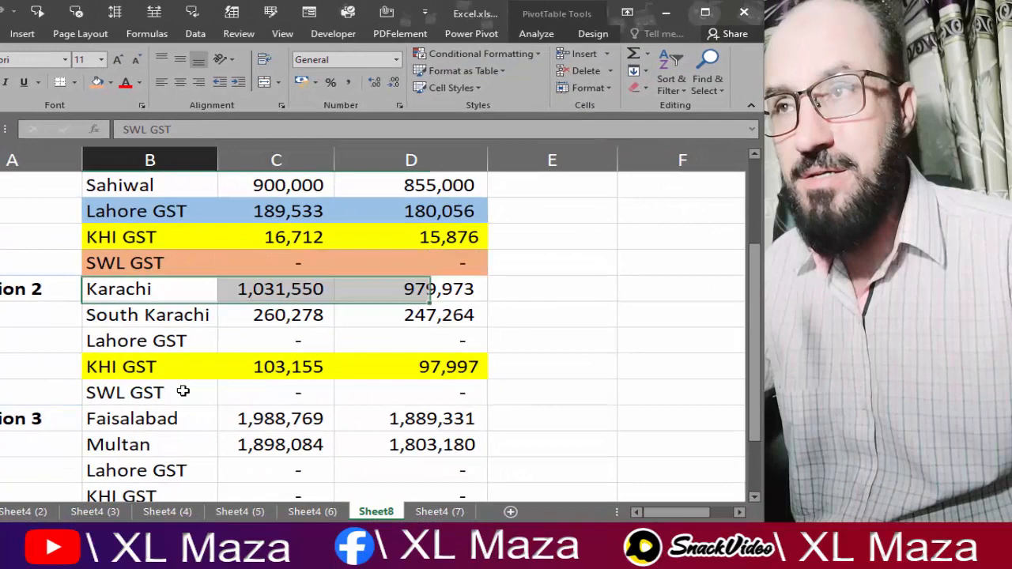
left_click_drag(229, 397, 408, 398)
left_click(102, 88)
scroll(174, 317, "down", 3)
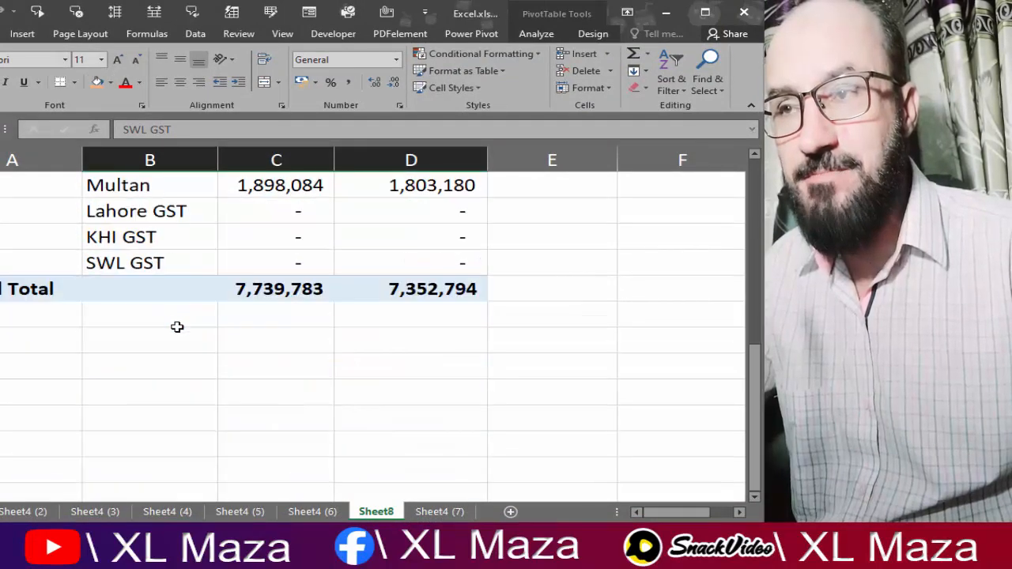
left_click_drag(148, 263, 384, 268)
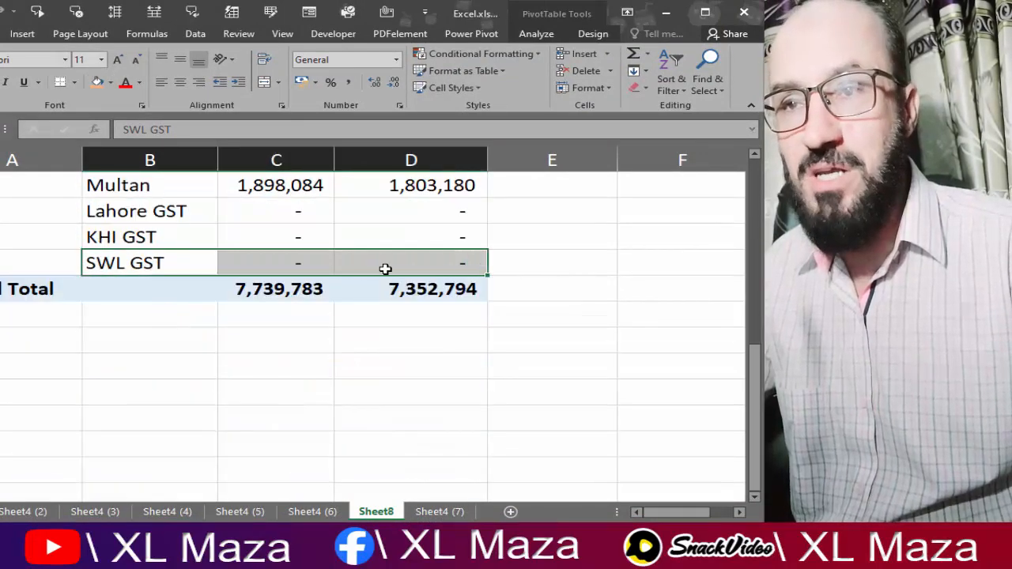
left_click(96, 82)
Step: Compare Sahiwal's sale and received amounts in Region 1 with the condition in the SWL GST formula
scroll(216, 341, "up", 8)
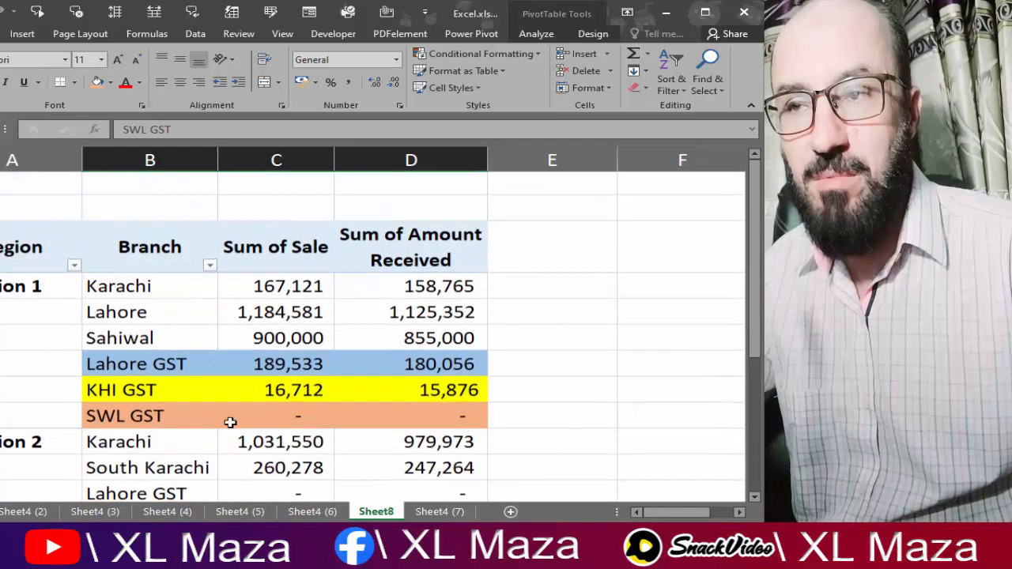
left_click(252, 341)
left_click_drag(161, 344, 250, 344)
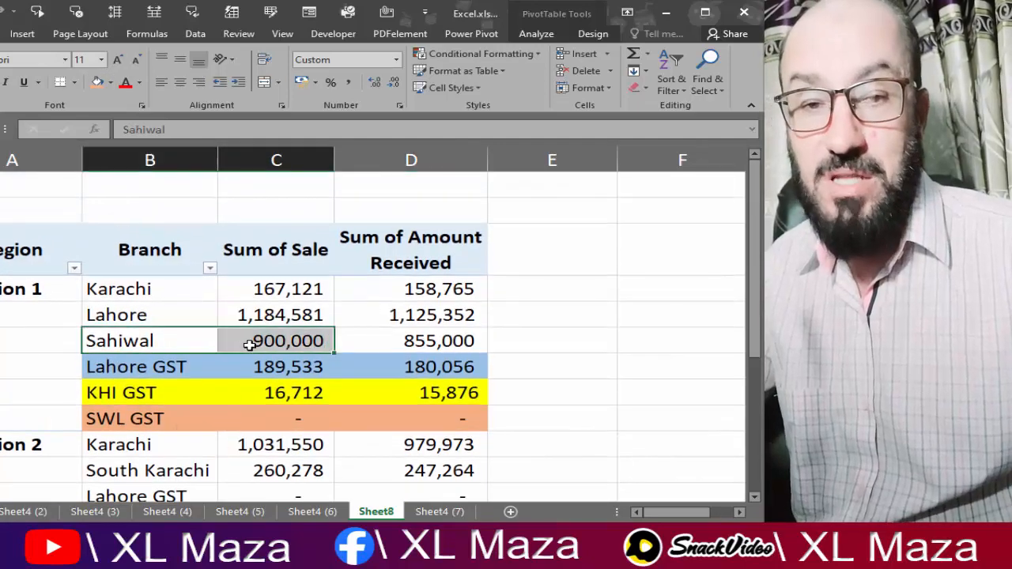
left_click(264, 347)
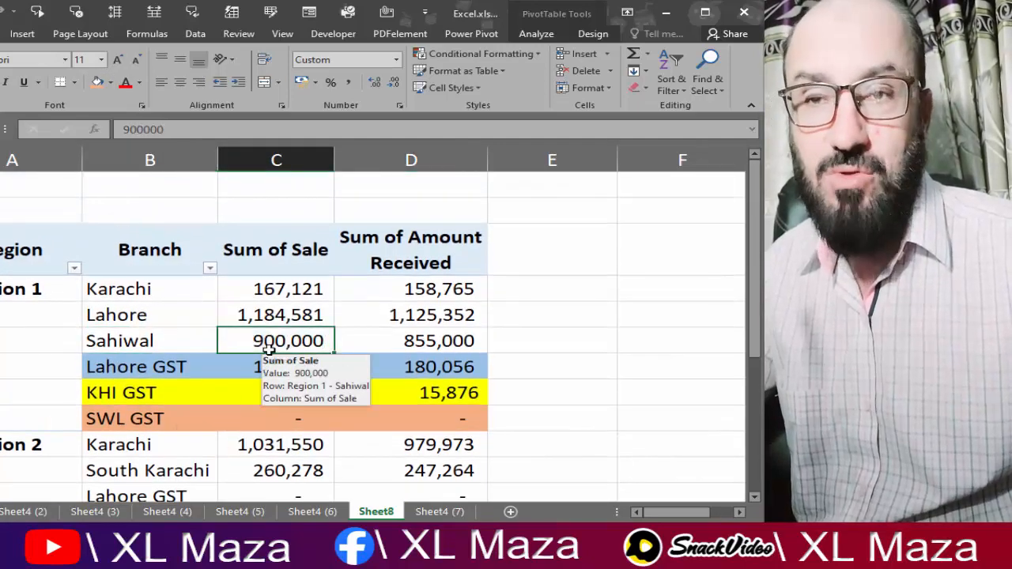
left_click_drag(267, 346, 384, 350)
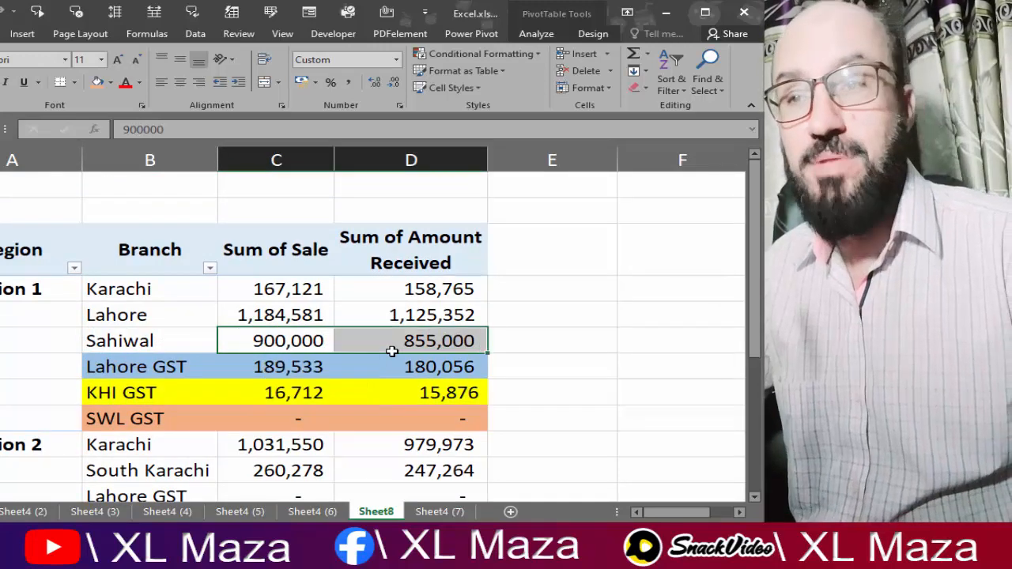
left_click(302, 420)
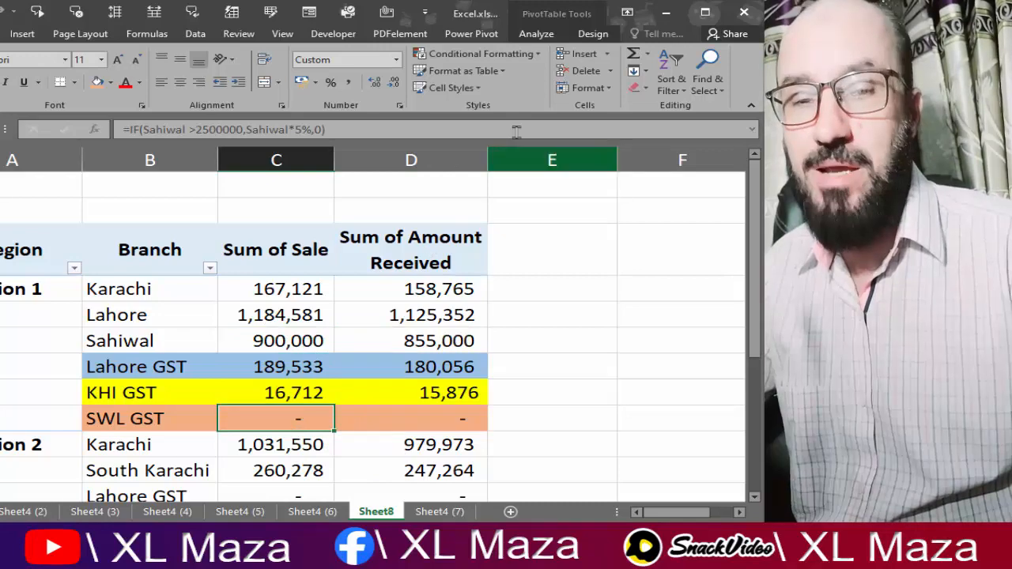
mouse_move(423, 413)
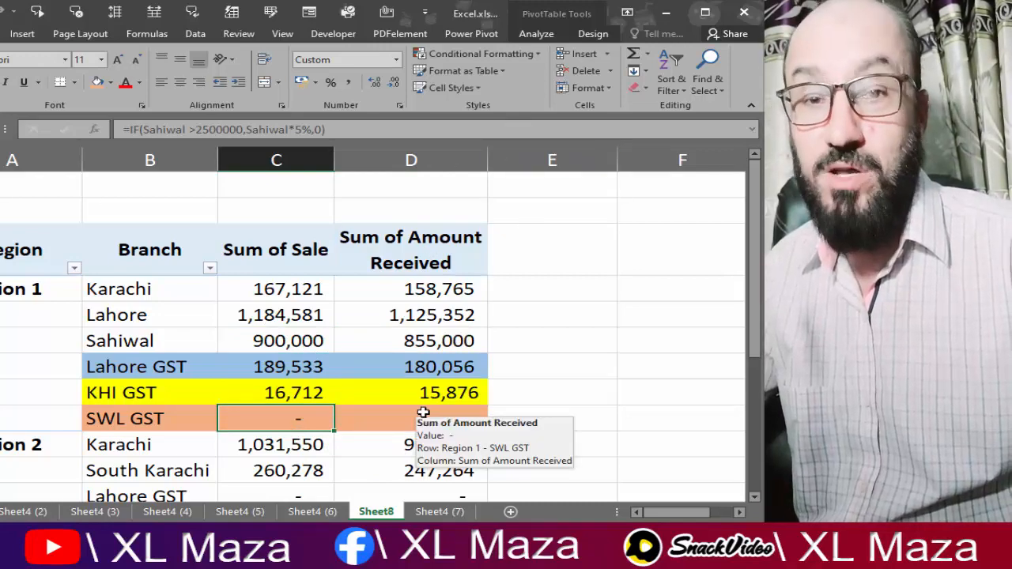
mouse_move(117, 340)
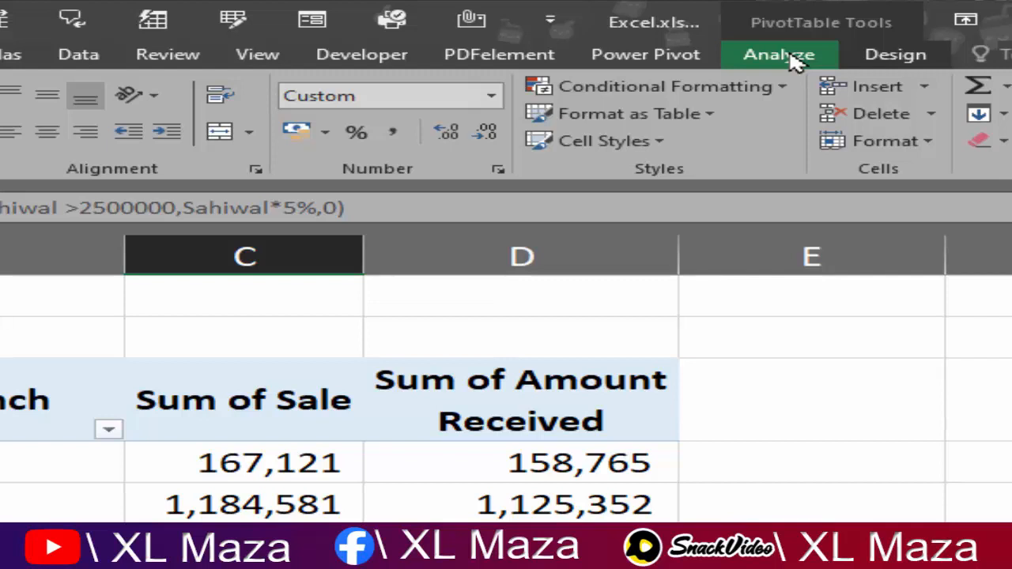
Step: Reopen the Branch field's calculated items from the Region 1 KHI GST label cell and load SWL GST for editing
left_click(779, 55)
left_click(795, 90)
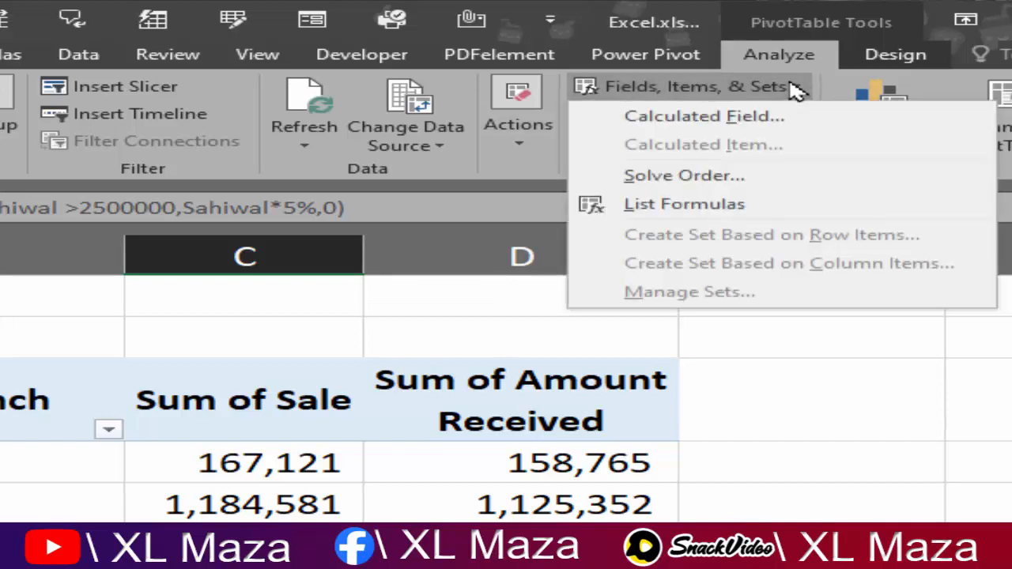
left_click(709, 135)
left_click(60, 506)
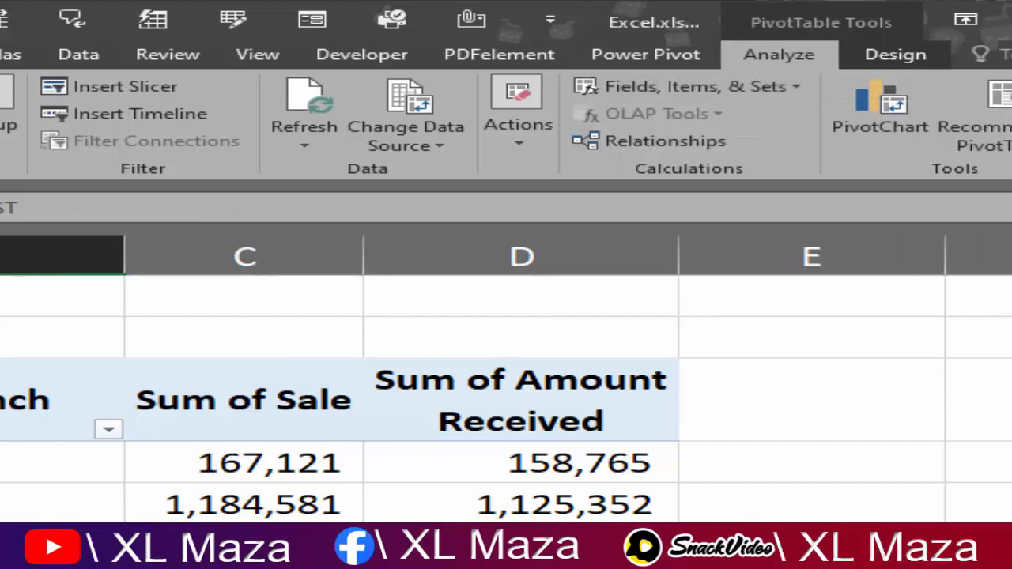
left_click(787, 87)
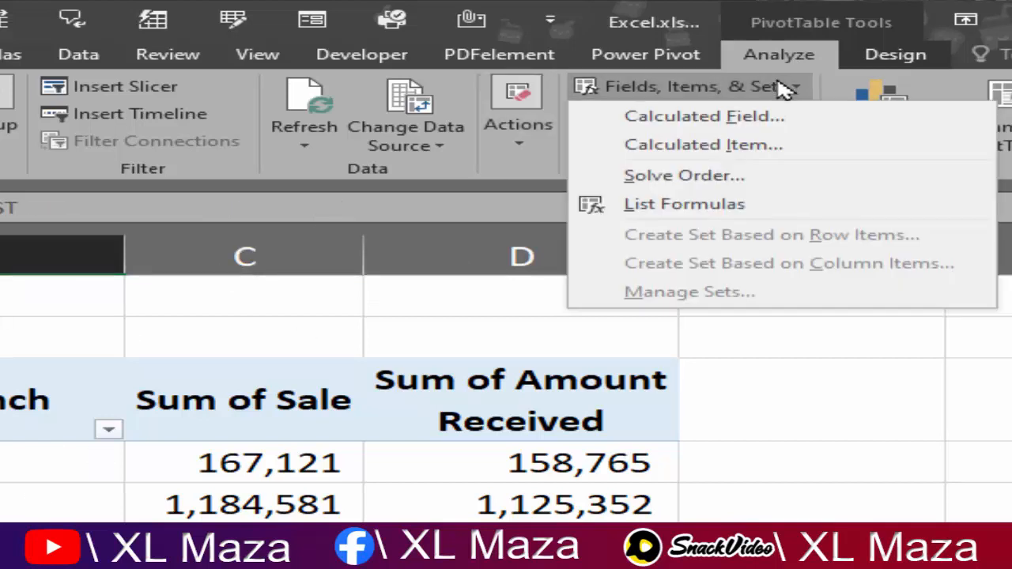
left_click(717, 145)
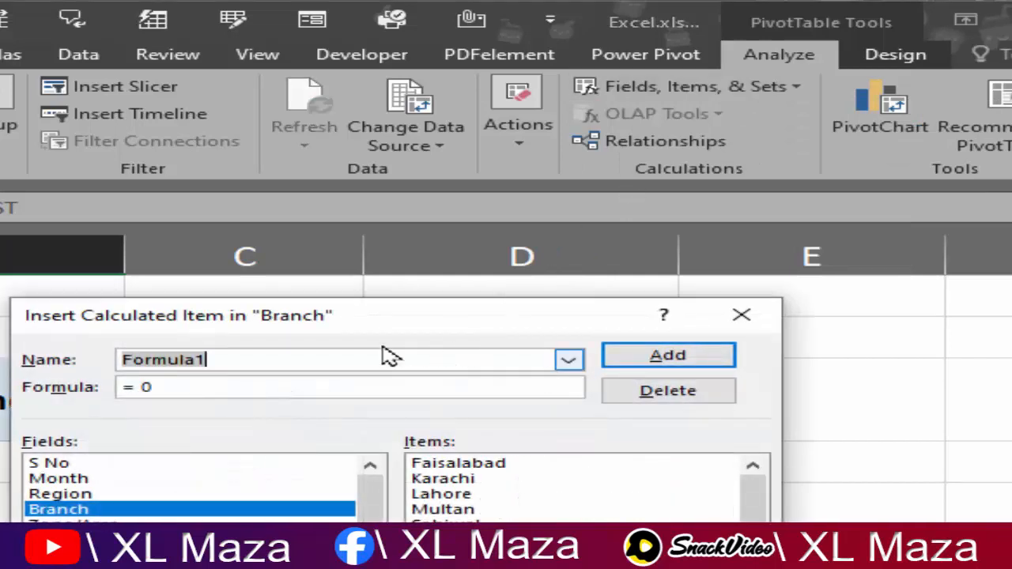
left_click(570, 363)
left_click(276, 412)
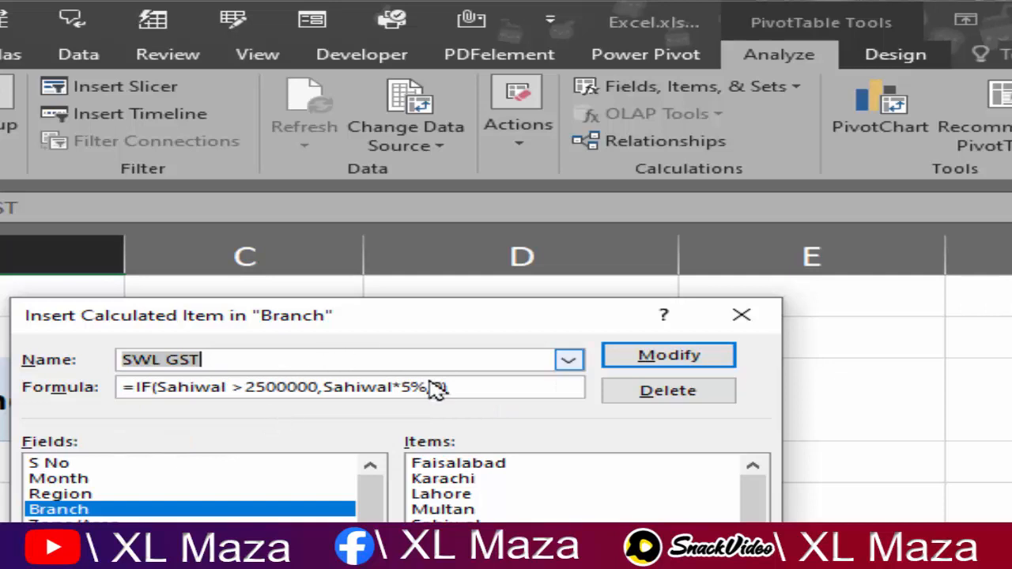
Step: Change the threshold in the SWL GST formula to 250000 and apply the modified item
left_click_drag(473, 387, 126, 388)
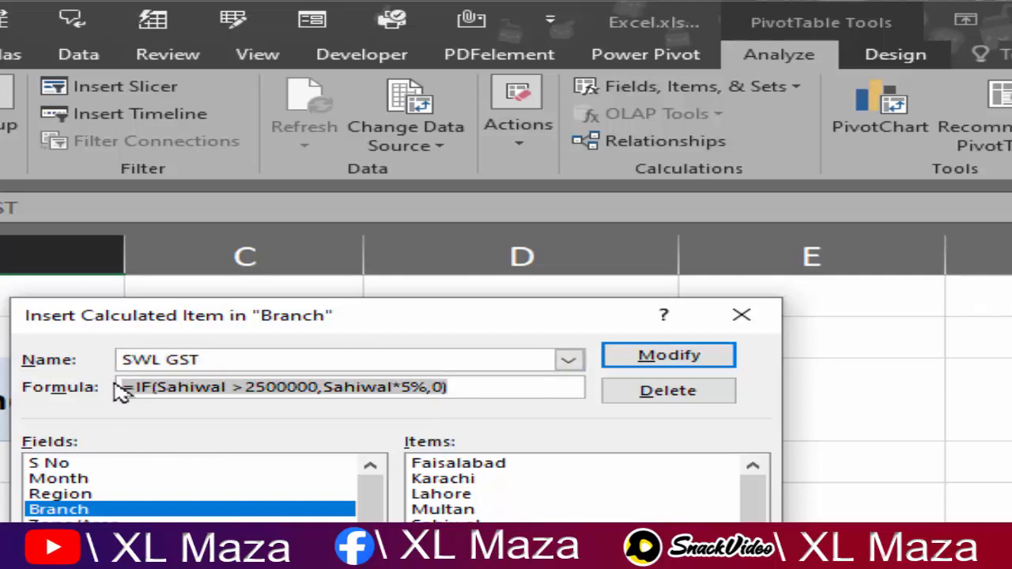
left_click(308, 387)
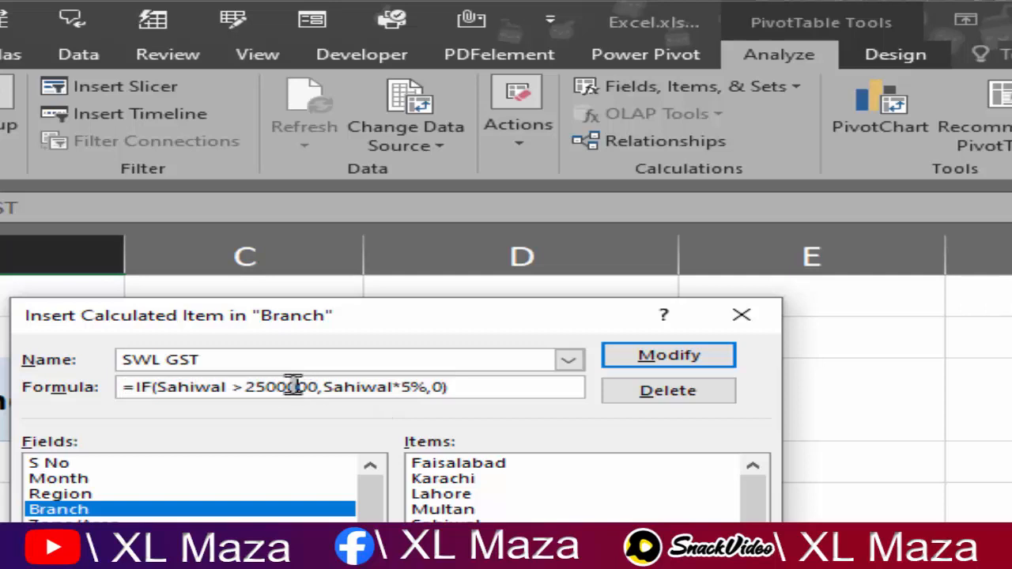
left_click(266, 387)
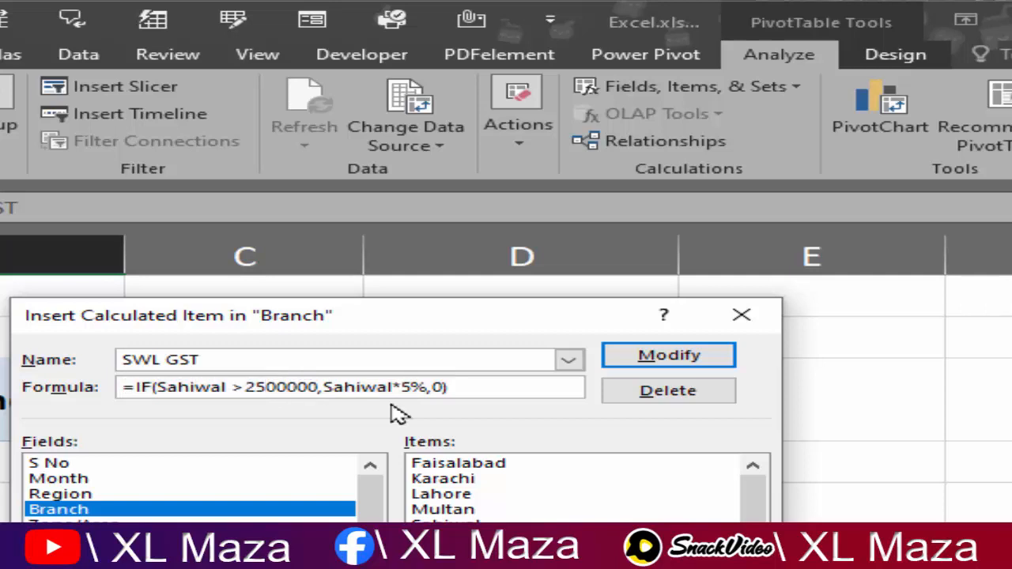
key("Delete")
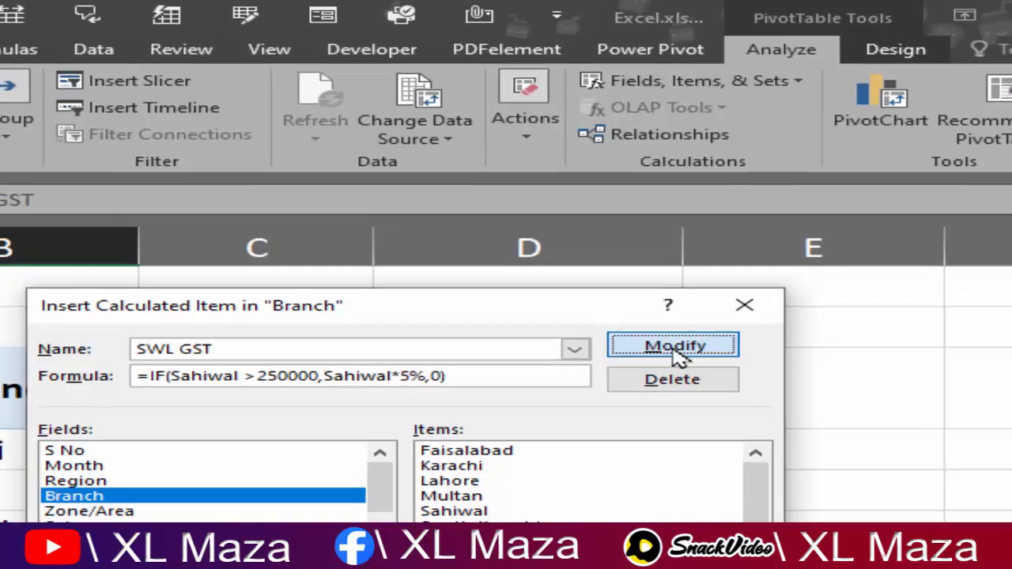
left_click(670, 357)
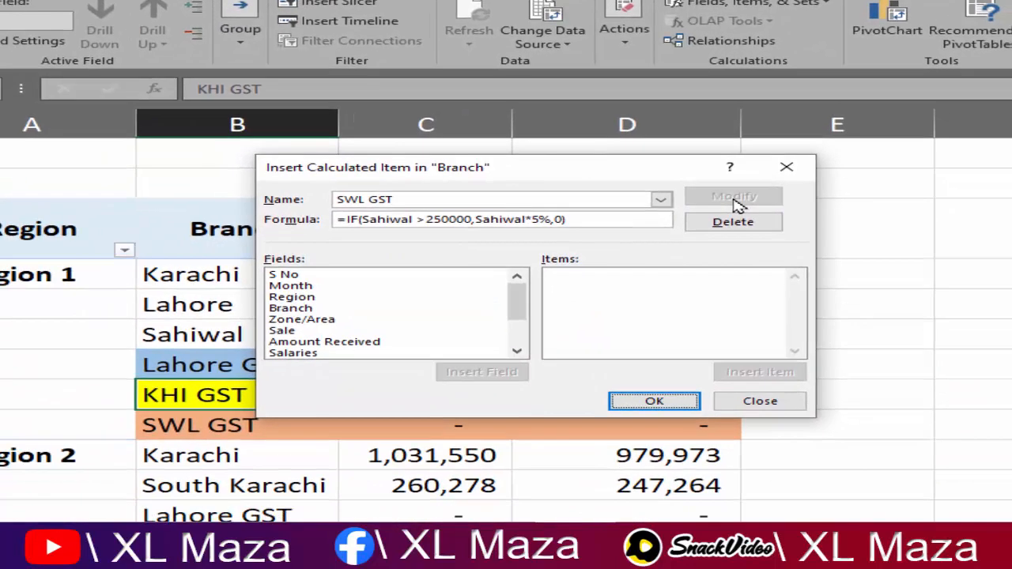
left_click(678, 402)
Step: Examine Region 1's SWL GST amounts and formula against Sahiwal's figures, and review the SWL GST rows in Regions 2 and 3
left_click_drag(414, 423, 623, 426)
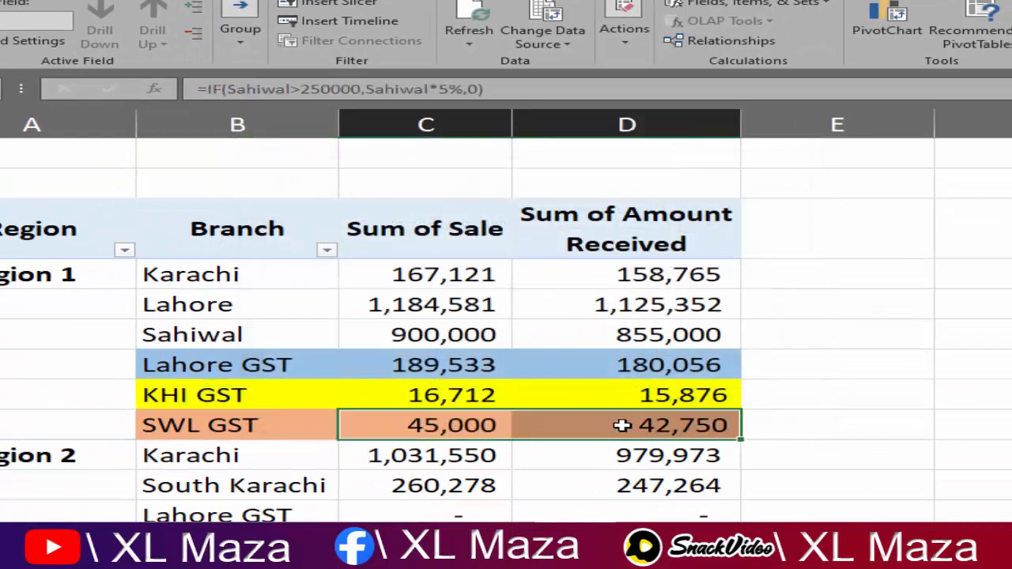
left_click(468, 426)
key("F2")
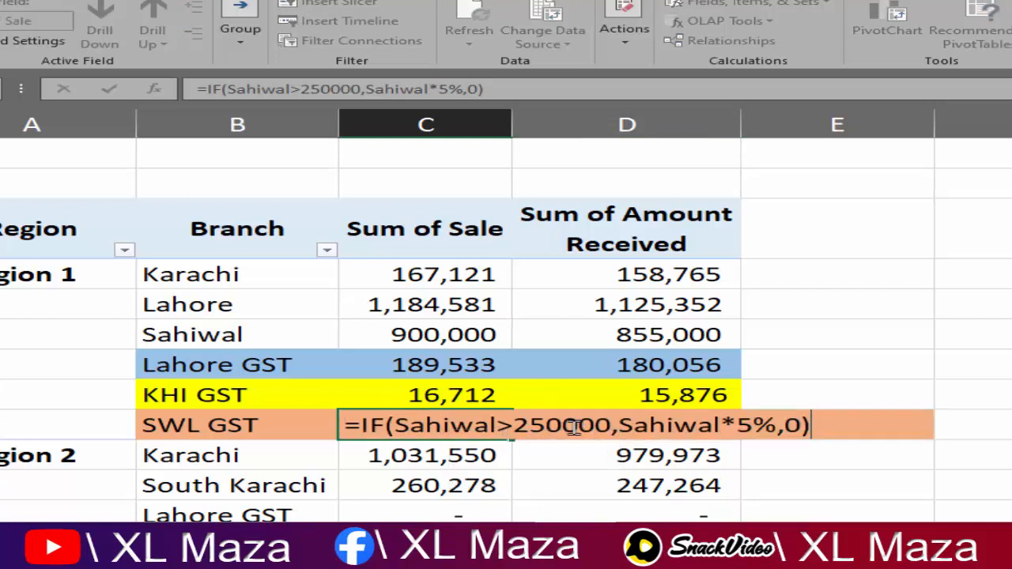
left_click(475, 334)
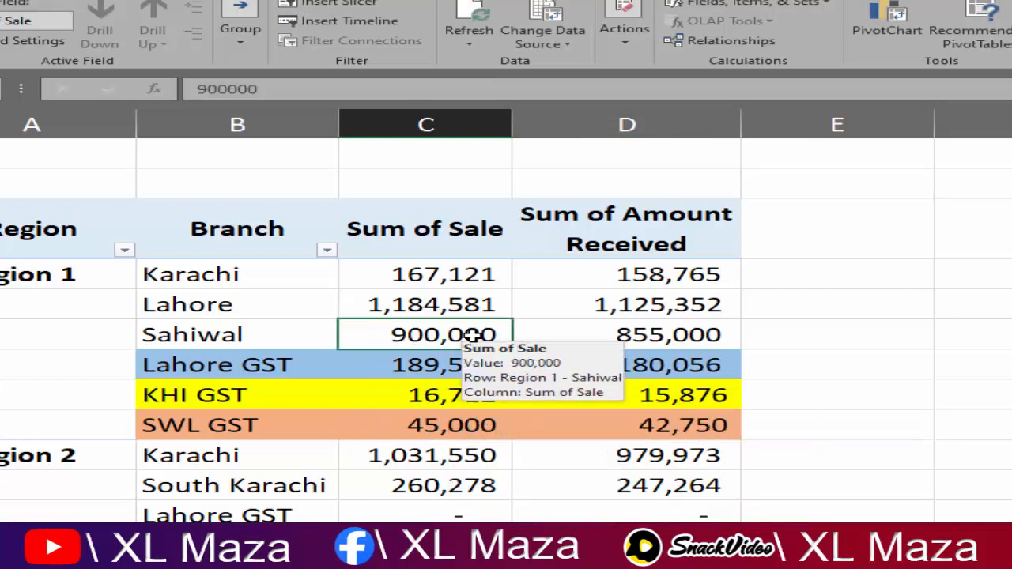
left_click(593, 332)
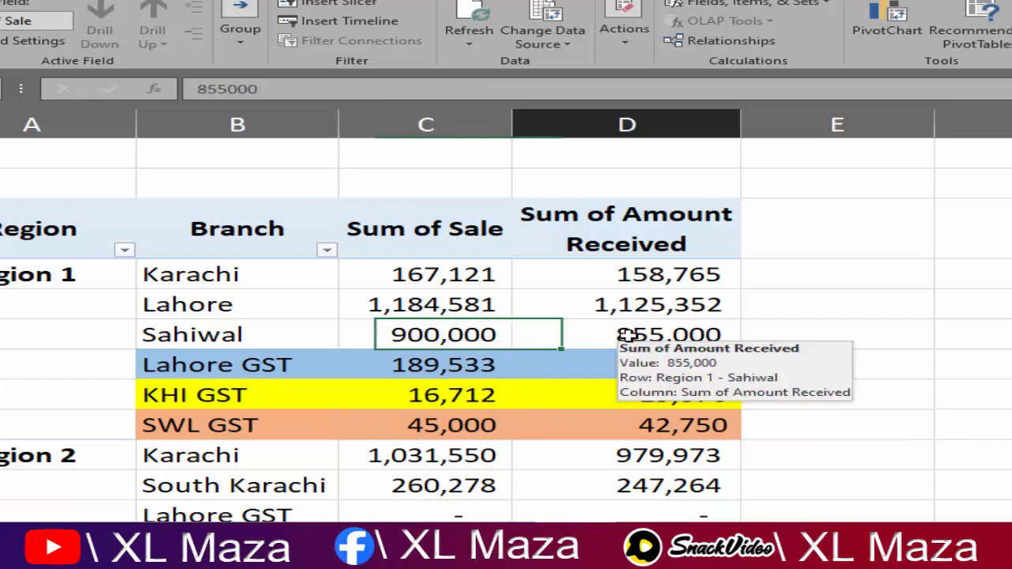
left_click(654, 425)
left_click_drag(481, 423, 472, 423)
scroll(472, 423, "down", 2)
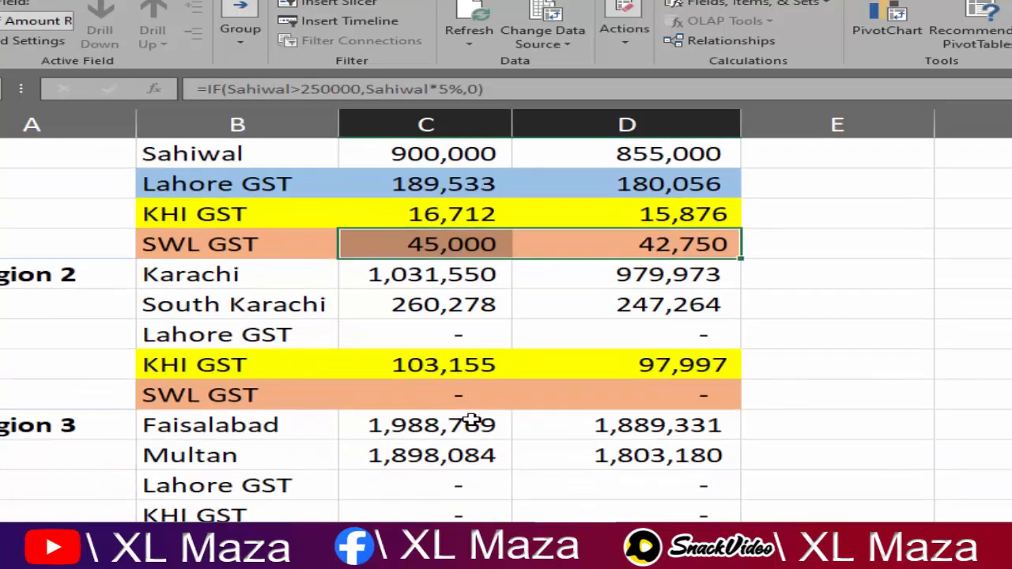
scroll(443, 332, "down", 1)
scroll(444, 342, "down", 1)
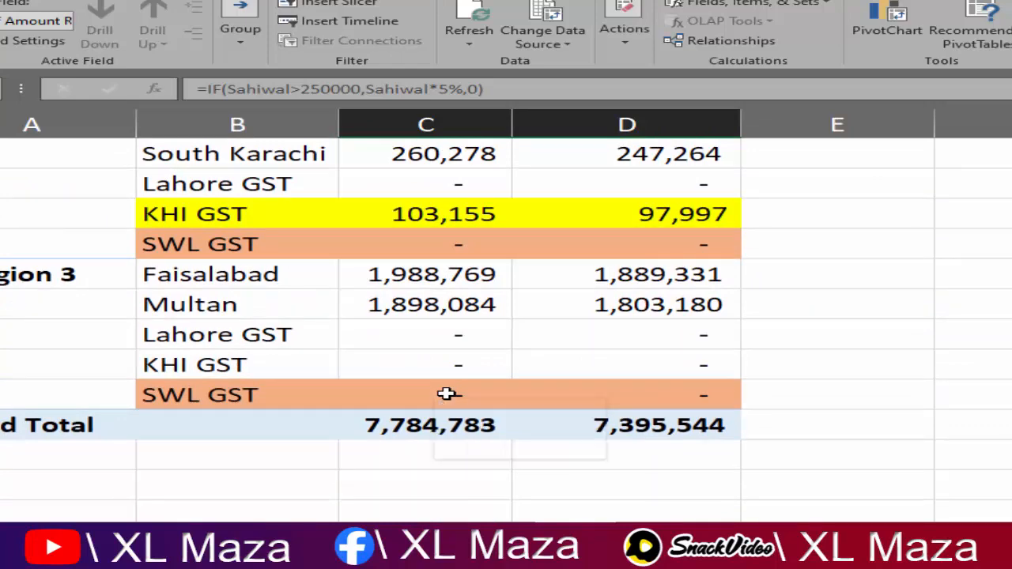
scroll(447, 393, "up", 4)
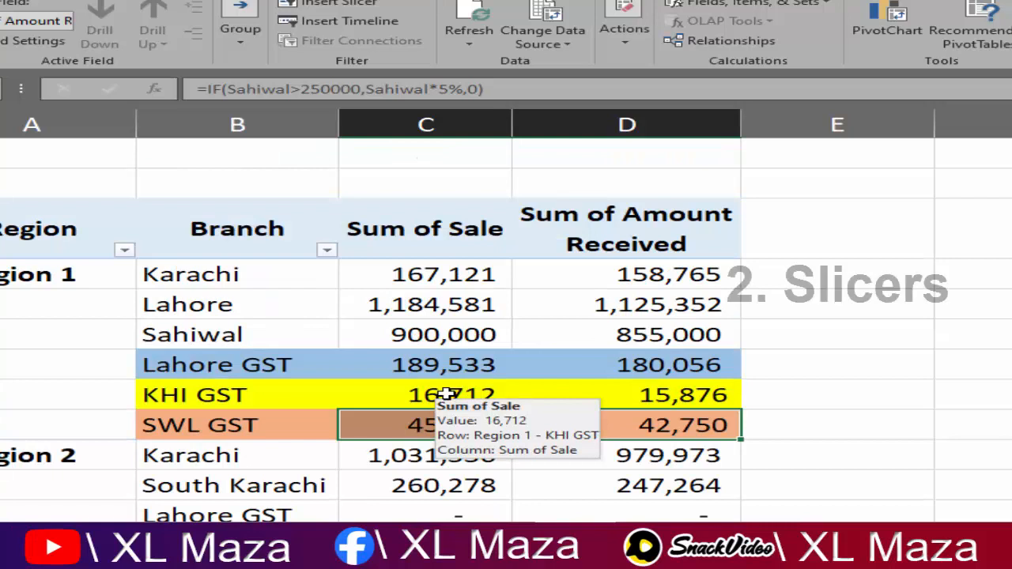
Step: Review Region 1's Lahore GST formula, the Branch labels including Sahiwal, and the Sum of Sale values down to SWL GST
left_click(427, 365)
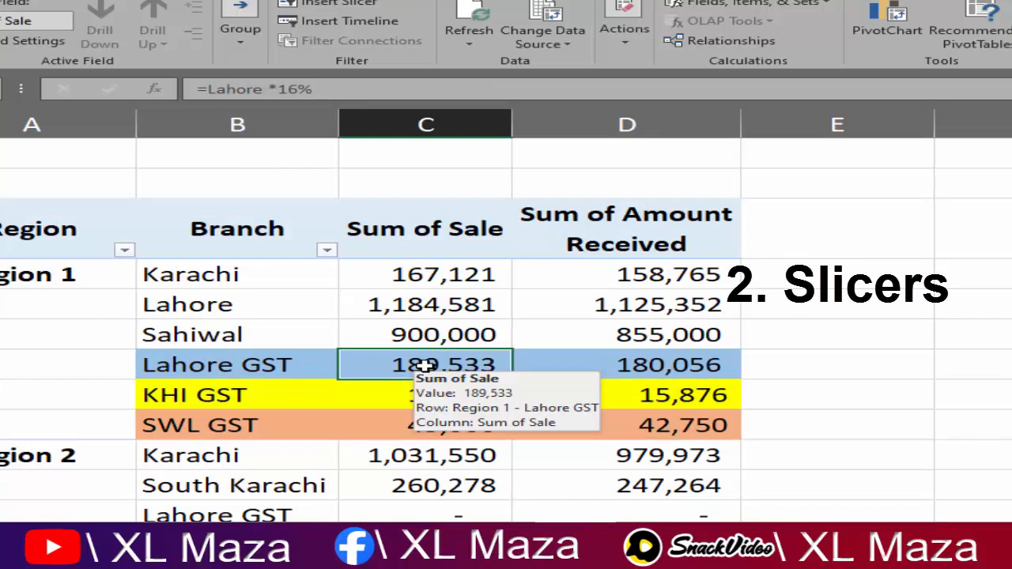
left_click(261, 231)
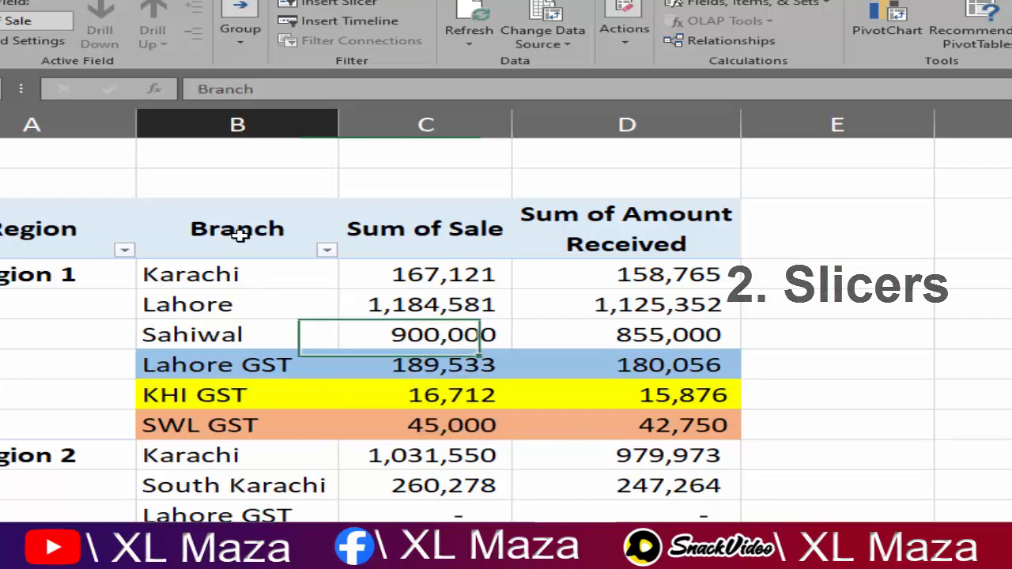
left_click_drag(245, 269, 261, 391)
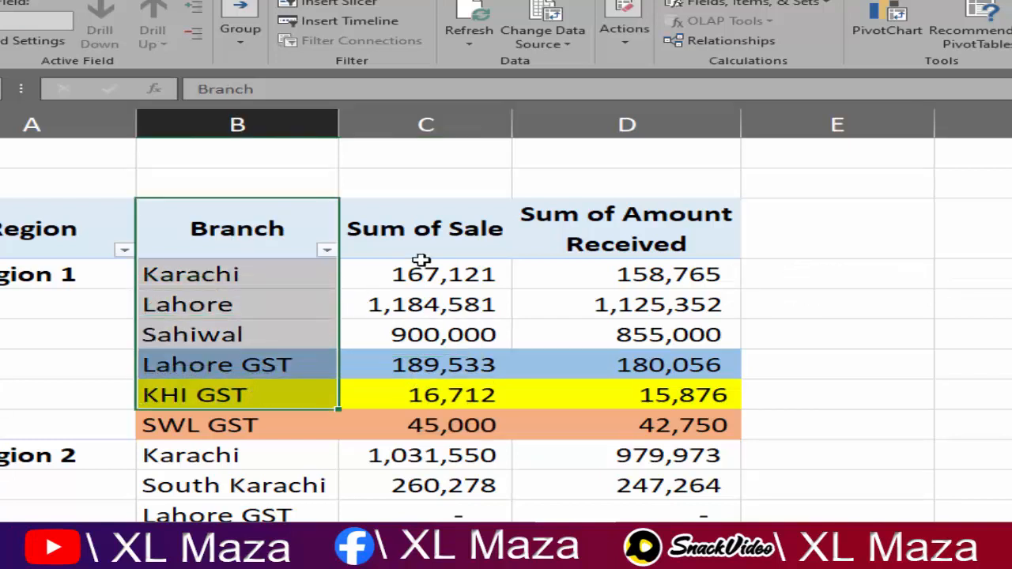
left_click_drag(422, 265, 443, 368)
left_click_drag(508, 423, 509, 423)
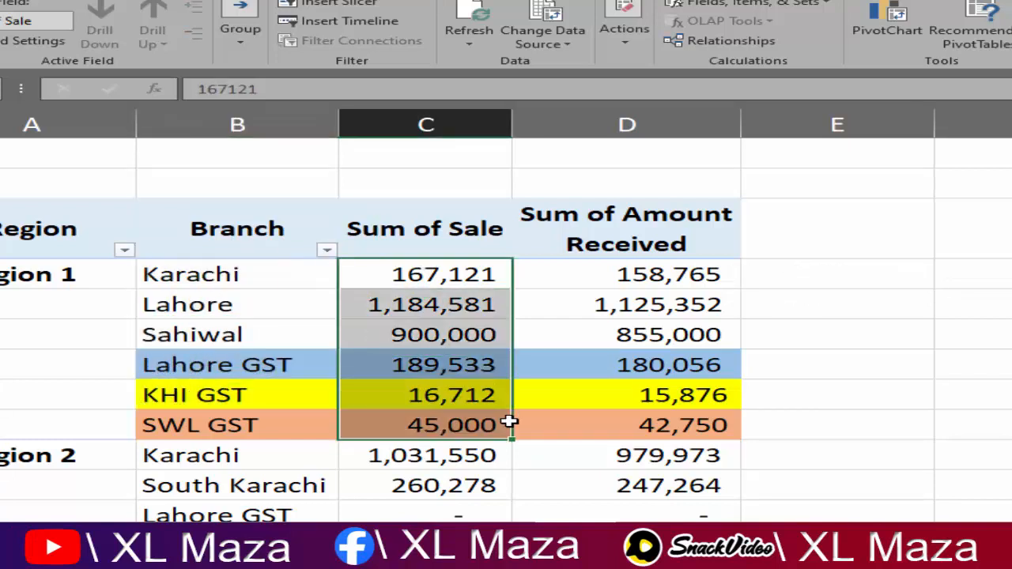
mouse_move(380, 339)
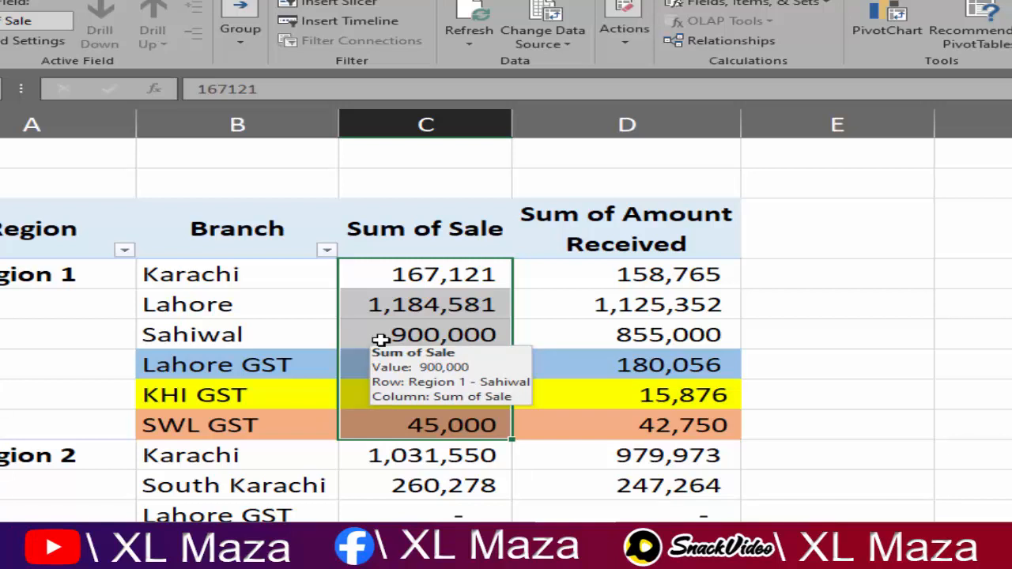
left_click(189, 332)
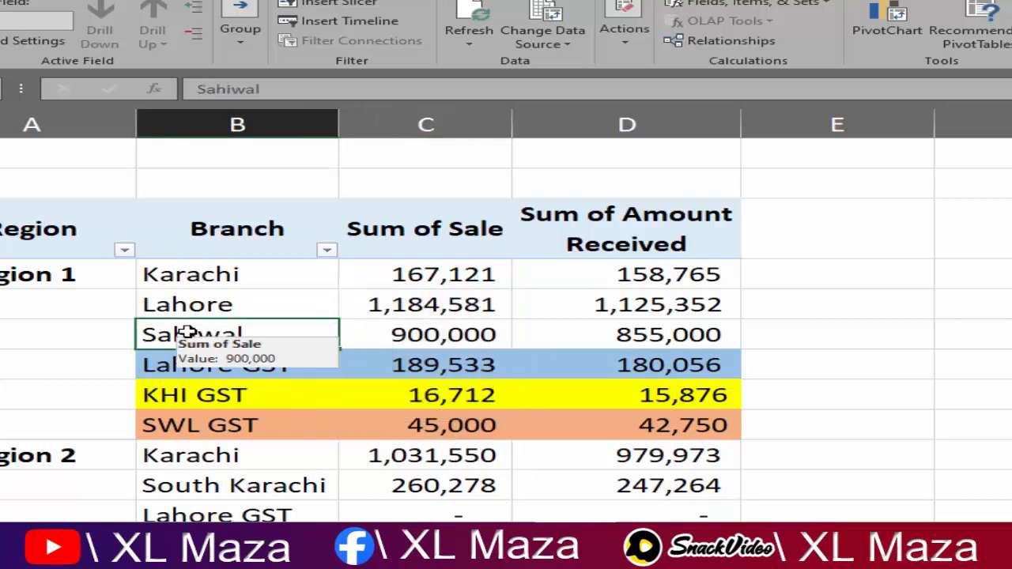
Step: Compare the fields offered for pivot table slicers with the column headers of the source data table
scroll(187, 332, "down", 2, "ctrl")
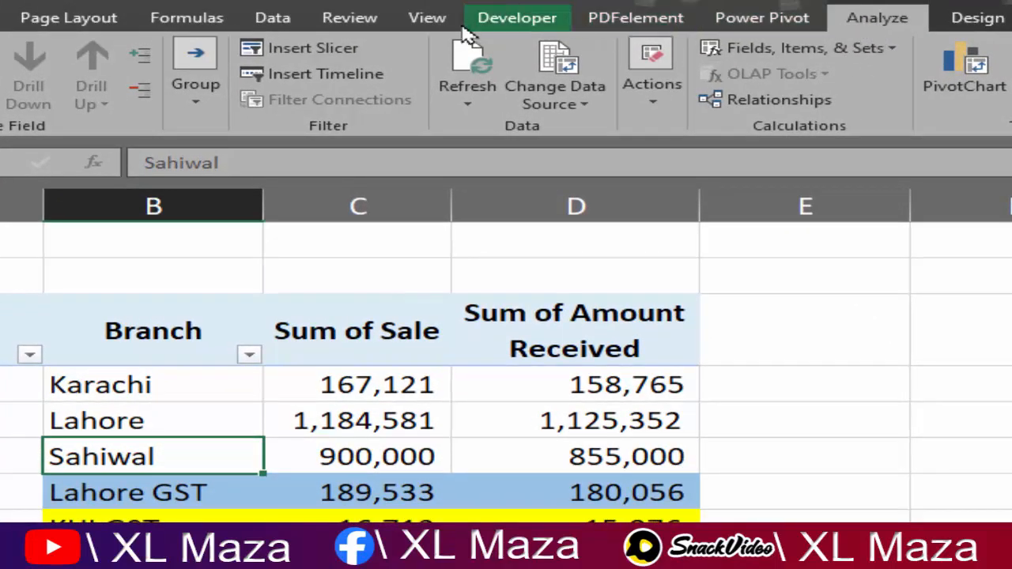
left_click(331, 59)
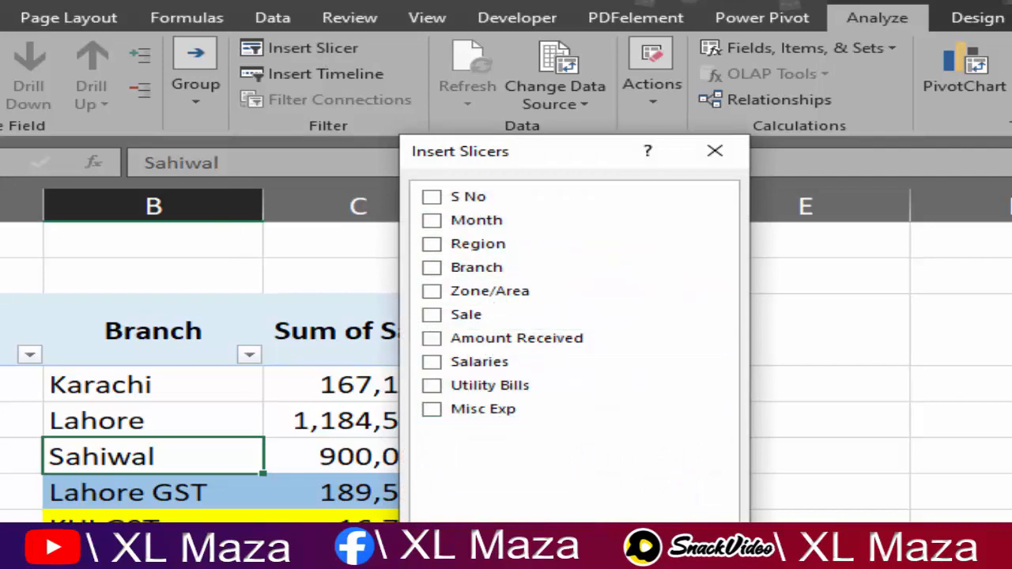
key("Escape")
key("ctrl+Page_Down")
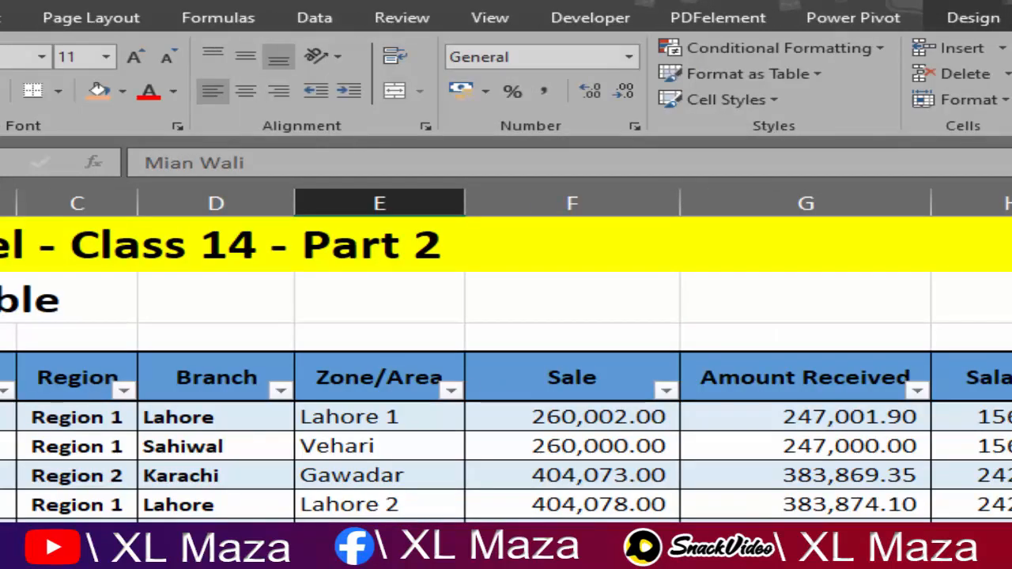
left_click_drag(2, 378, 1011, 384)
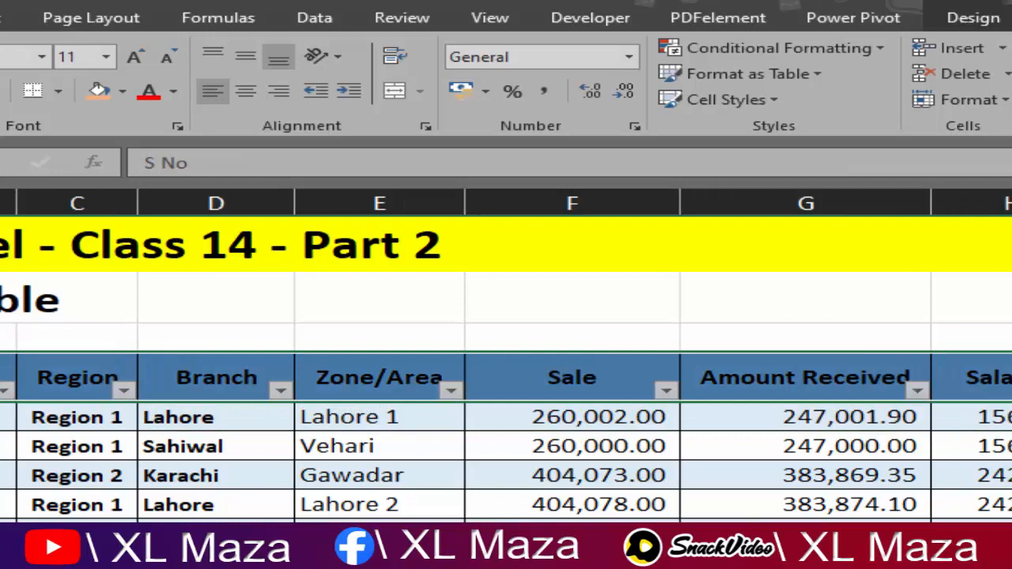
key("ctrl+Page_Up")
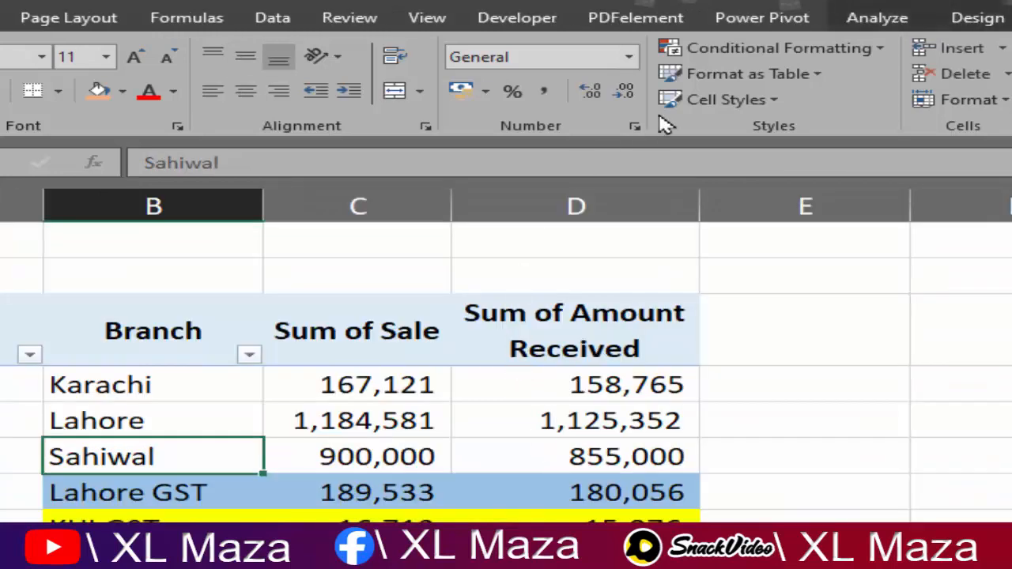
Step: Insert a slicer for the Region field of the pivot table
left_click(878, 18)
left_click(362, 50)
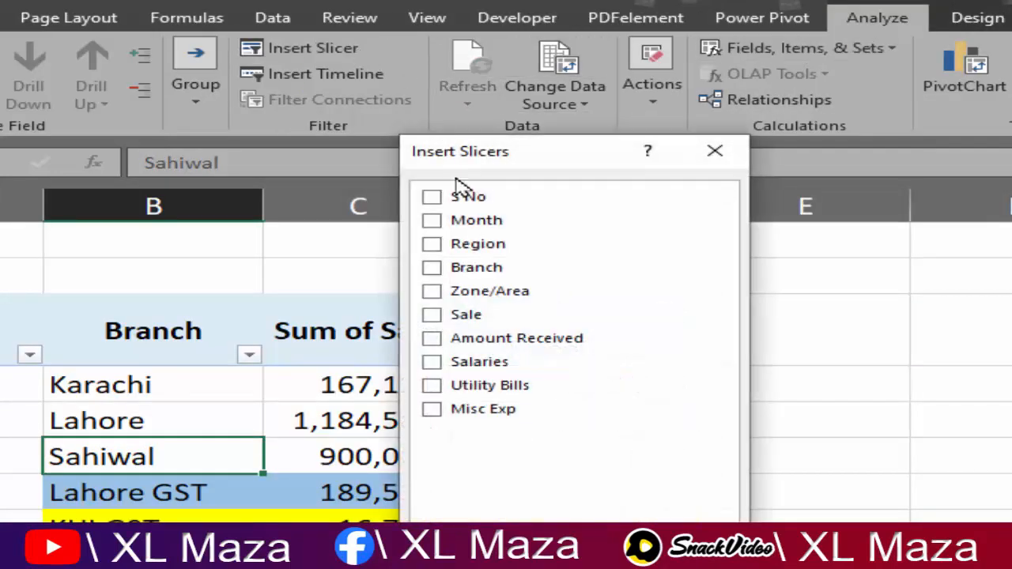
left_click(432, 245)
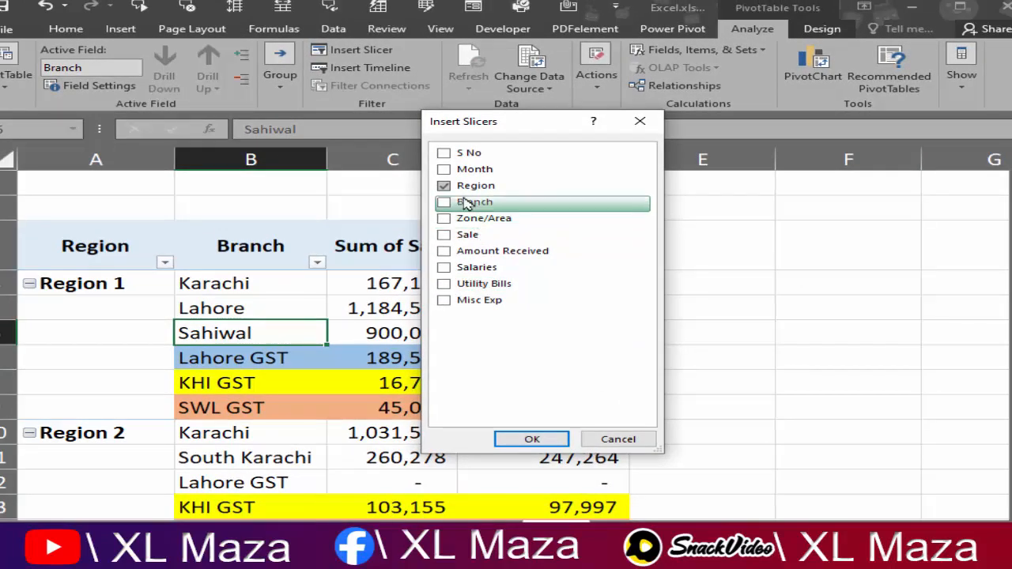
left_click(532, 439)
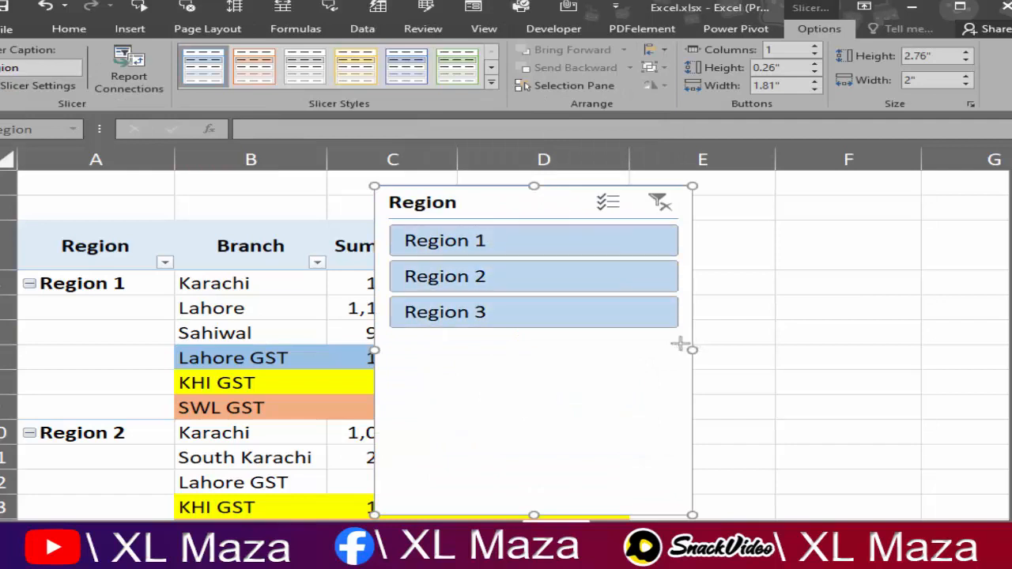
Step: Shrink the Region slicer to about 1.01" wide and 1.35" high and place it beside the pivot table, next to Sum of Amount Received
left_click_drag(682, 344, 534, 320)
left_click_drag(480, 190, 749, 171)
left_click_drag(728, 501, 736, 332)
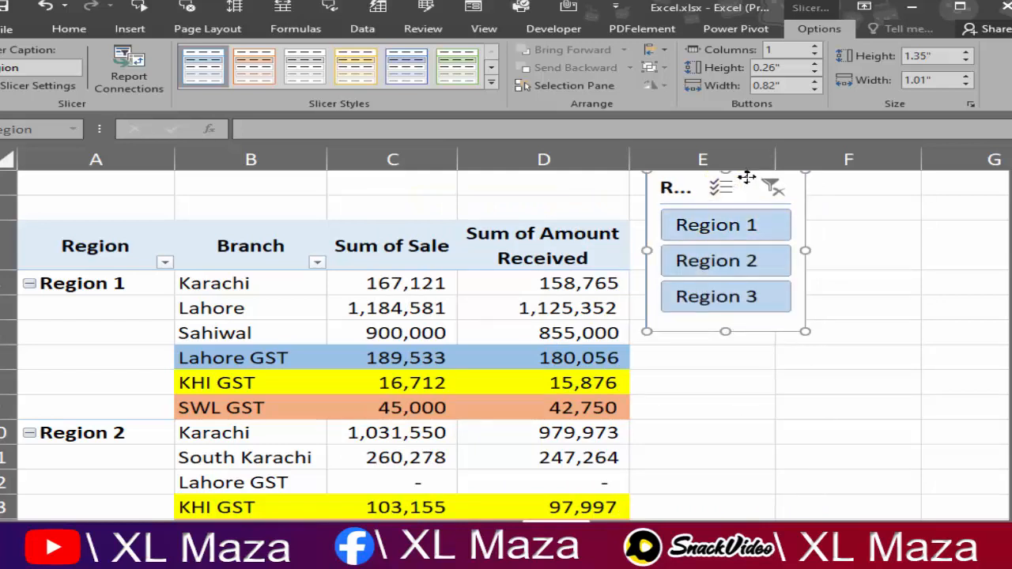
left_click_drag(743, 176, 733, 218)
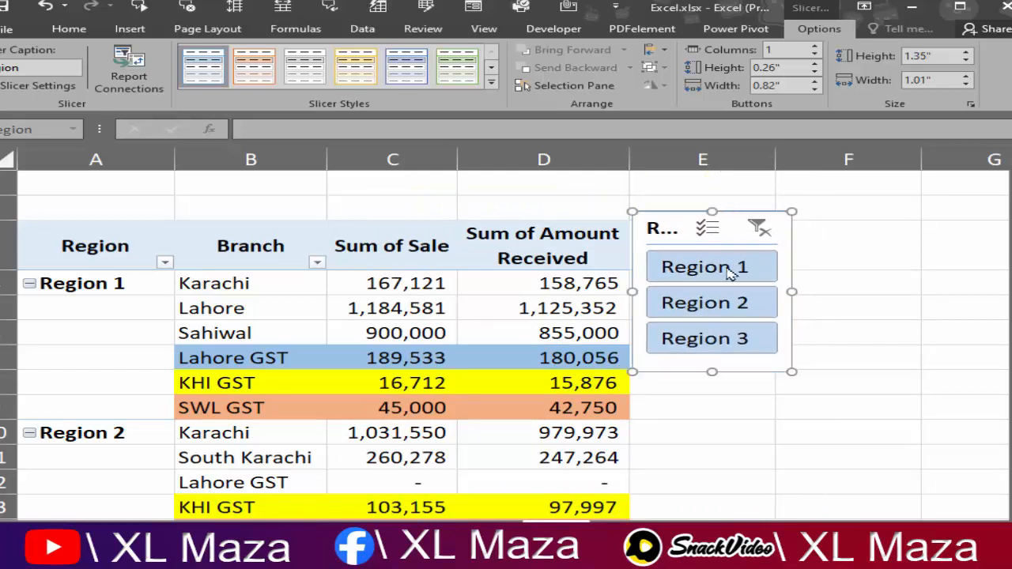
left_click(707, 385)
scroll(707, 384, "down", 2)
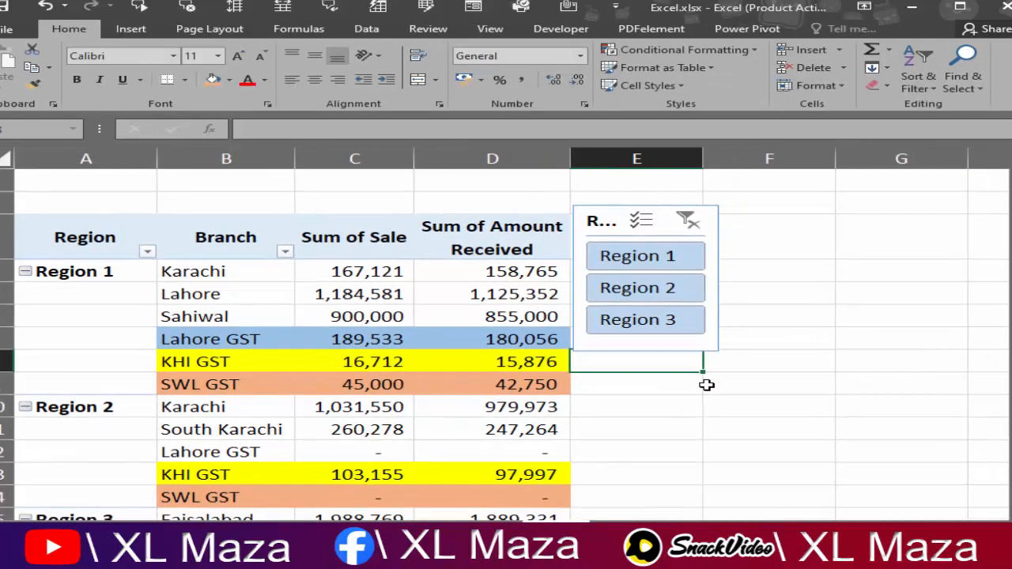
Step: Move the Region slicer slightly away from the pivot table and widen it enough to fit its full title
left_click_drag(101, 216, 228, 224)
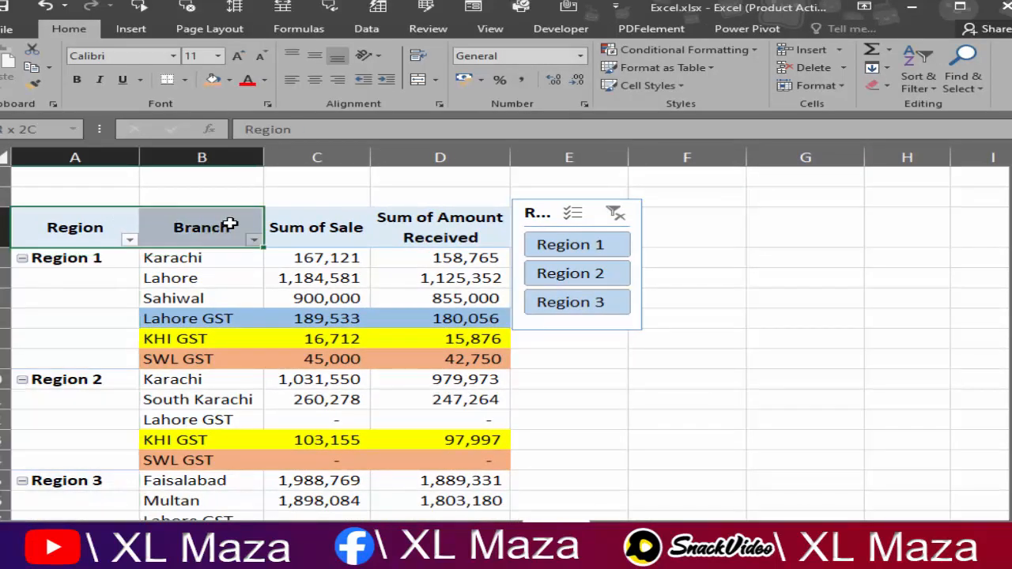
left_click(542, 212)
mouse_move(538, 212)
left_mouse_down()
mouse_move(584, 209)
mouse_move(544, 204)
left_mouse_up()
left_click_drag(650, 254, 679, 255)
left_click(573, 376)
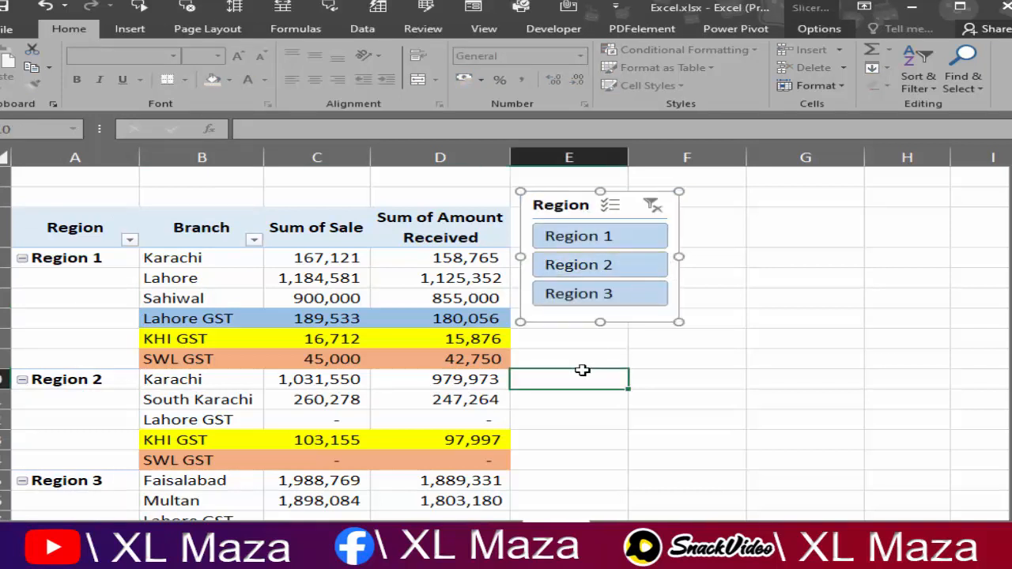
Step: Filter the pivot table by Region 1, Region 2 and Region 3 in turn with the slicer and clear the filter
left_click(589, 241)
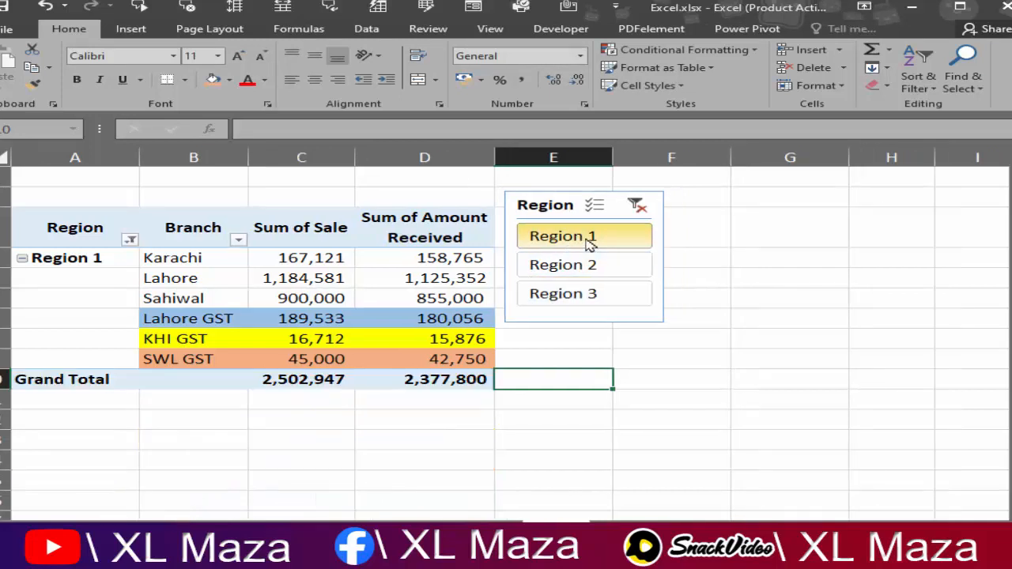
left_click(605, 271)
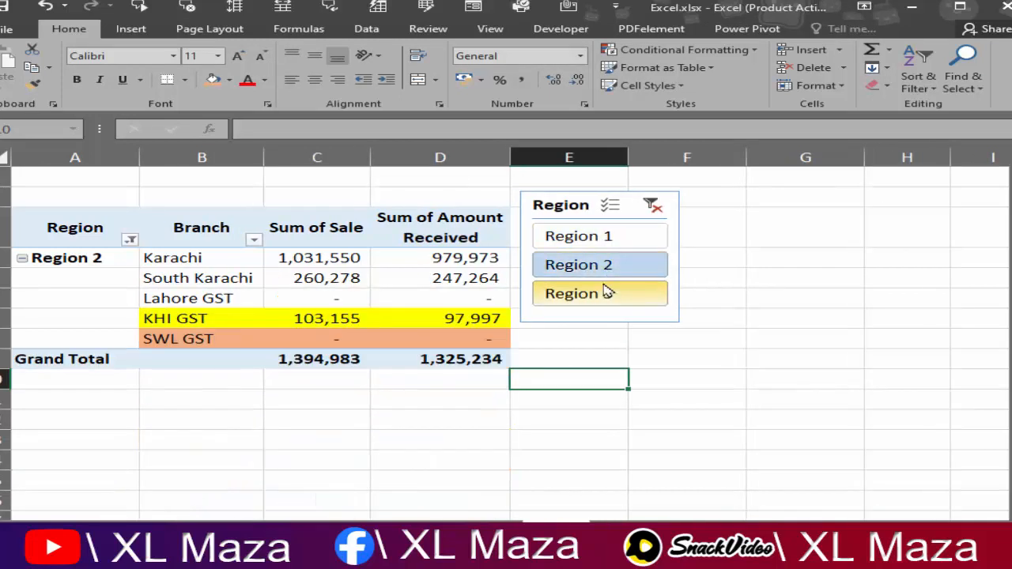
left_click(606, 295)
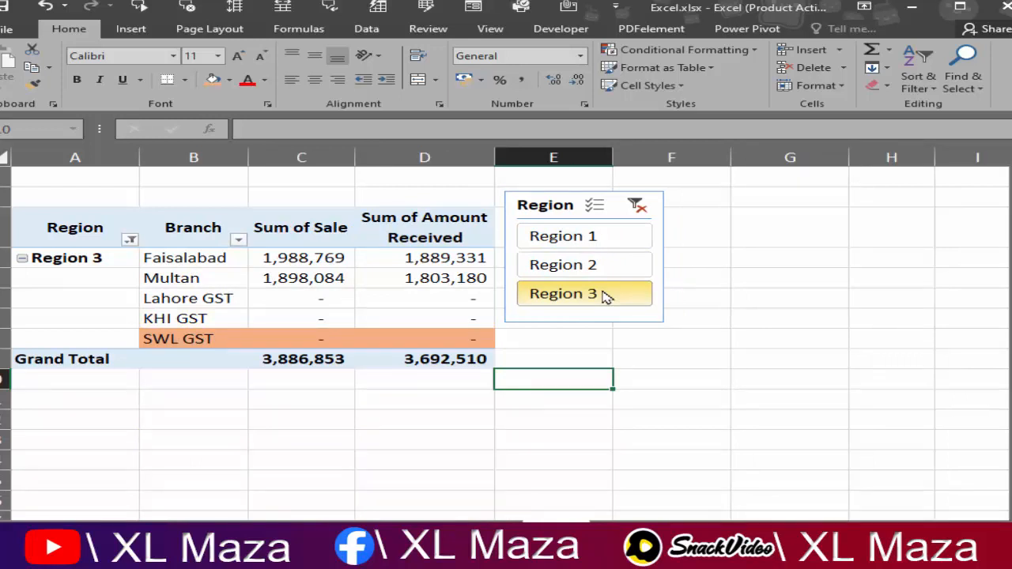
left_click(637, 208)
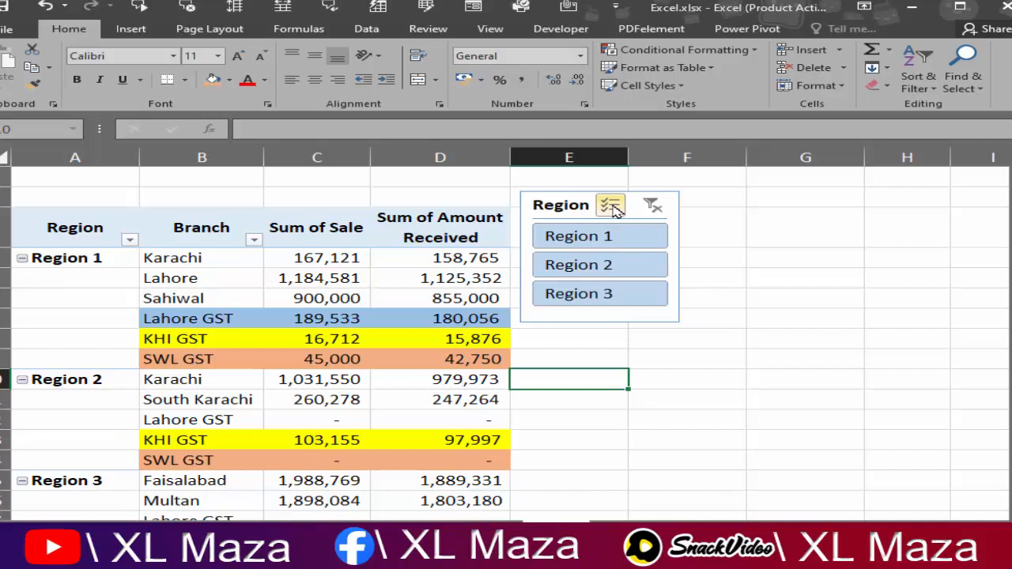
Step: Enable multiple selection in the Region slicer and filter the pivot table to Region 2 and Region 3, toggling Region 2 off and on
left_click(613, 206)
left_click(609, 236)
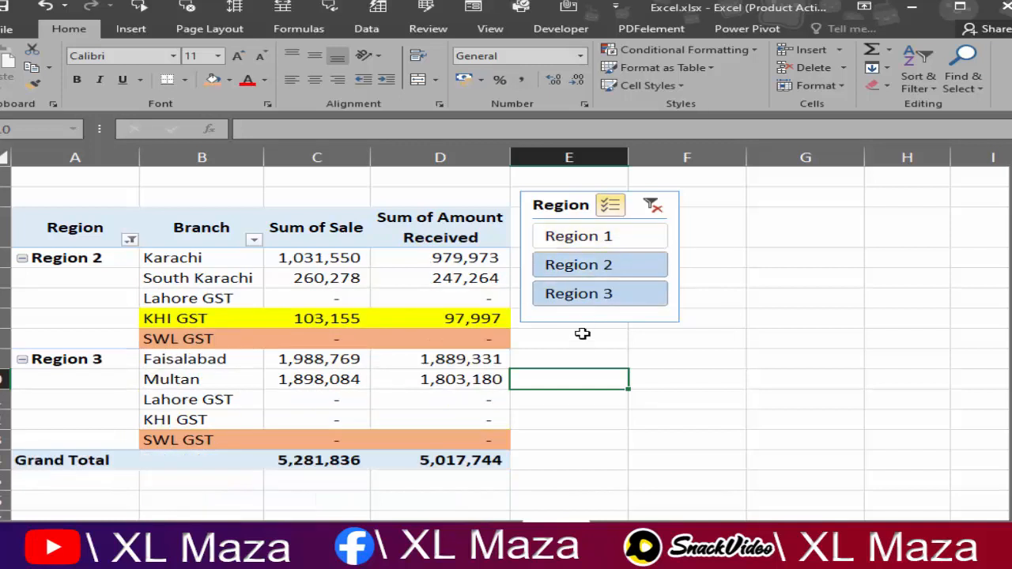
left_click(609, 273)
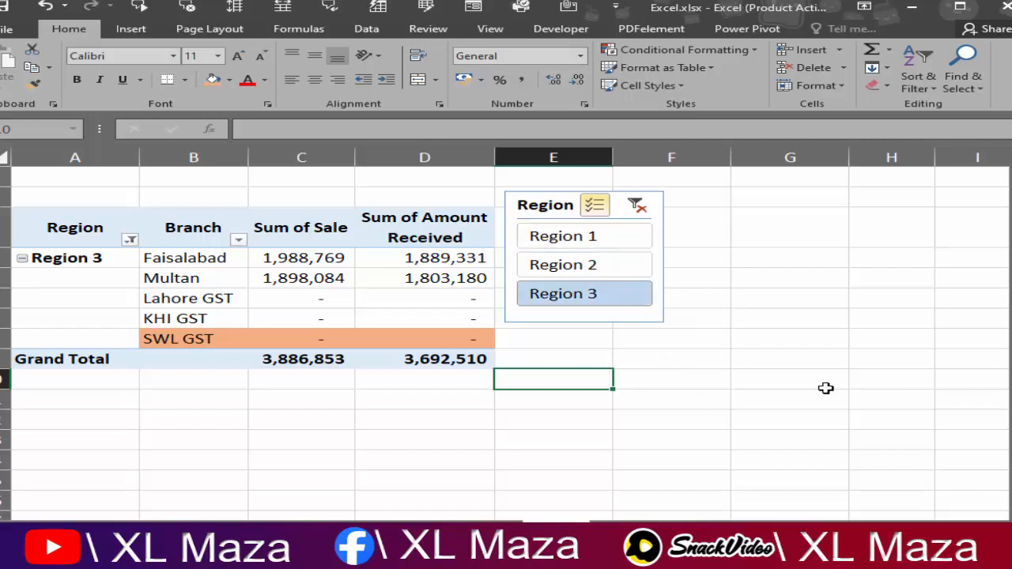
left_click(601, 266)
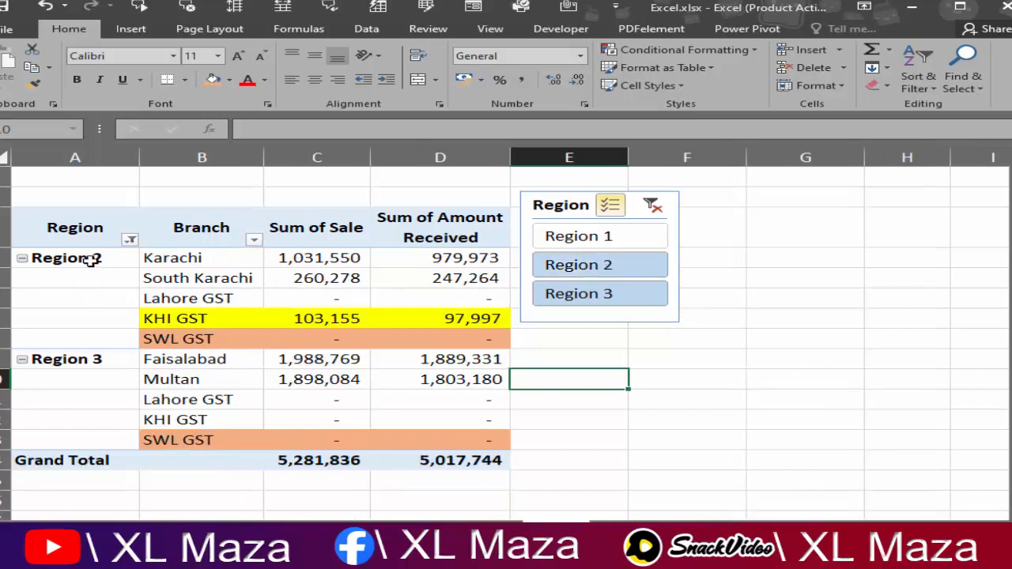
Step: Select the Region 2 and Region 3 rows in the pivot table and insert a slicer for the Branch field
left_click_drag(90, 261, 362, 420)
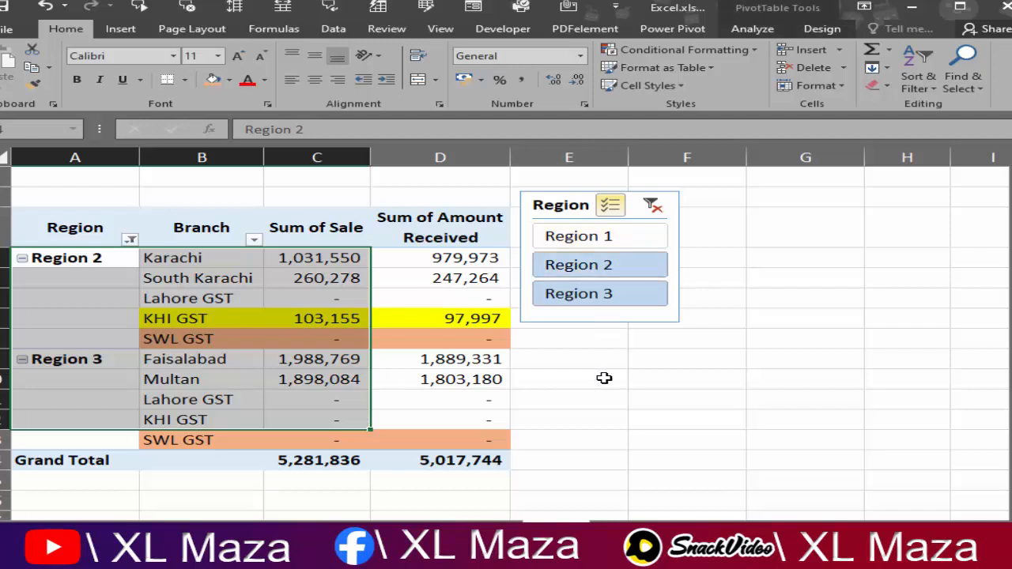
left_click(752, 28)
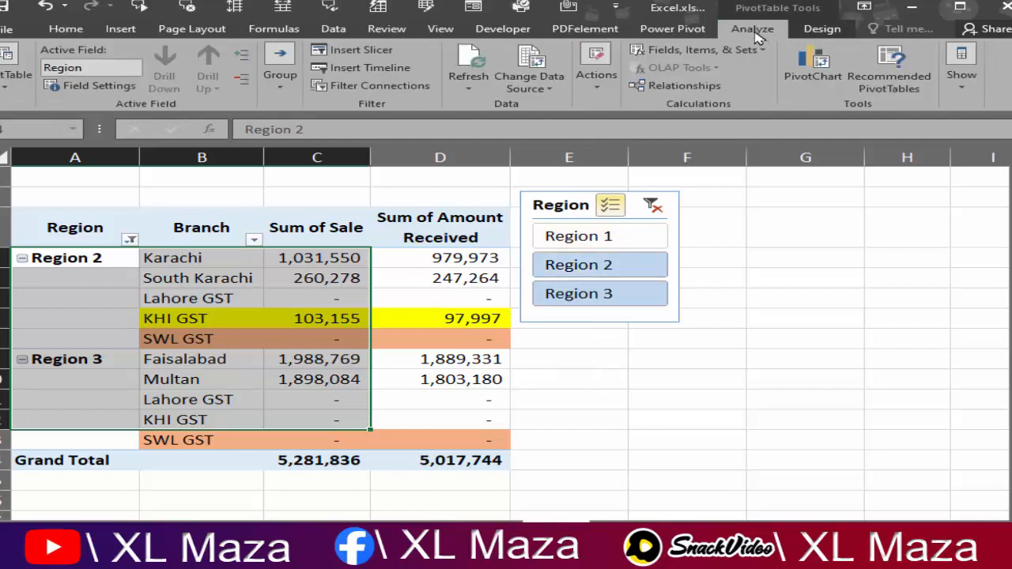
left_click(386, 50)
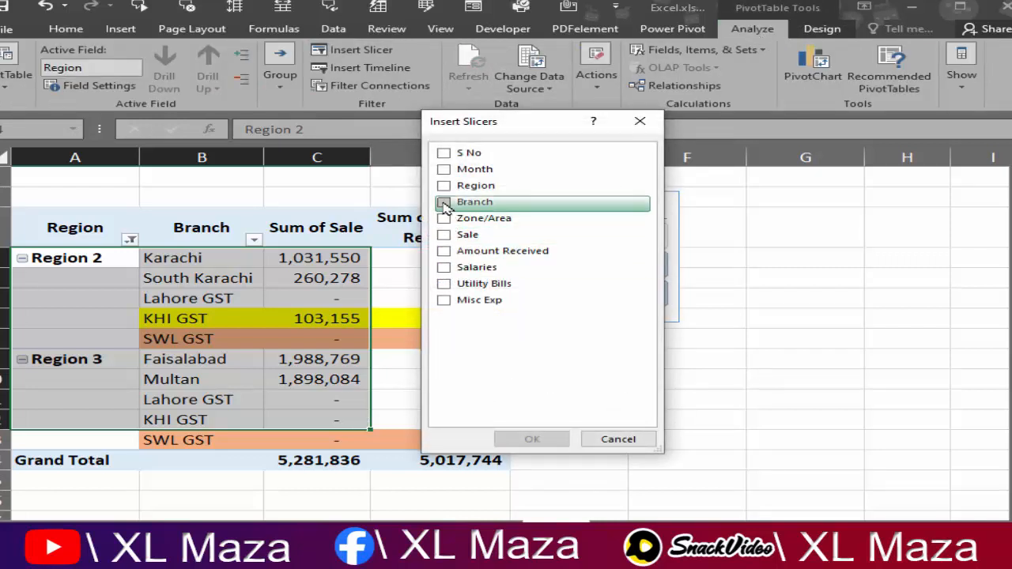
left_click(444, 203)
left_click(530, 440)
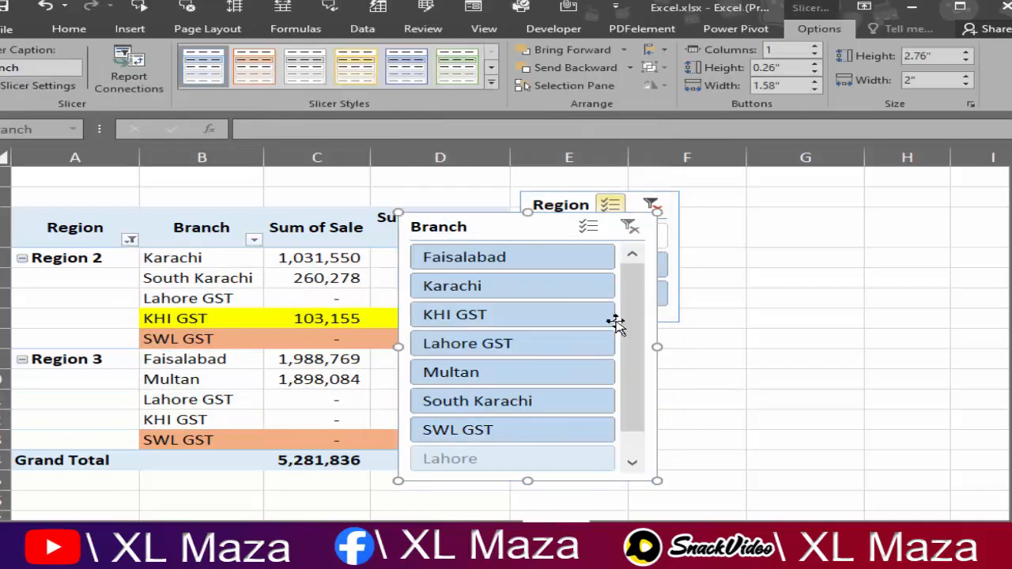
Step: Narrow the Branch slicer to about 1.39" and place it directly beside the Region slicer
left_click_drag(657, 346, 578, 338)
left_click_drag(478, 227, 761, 205)
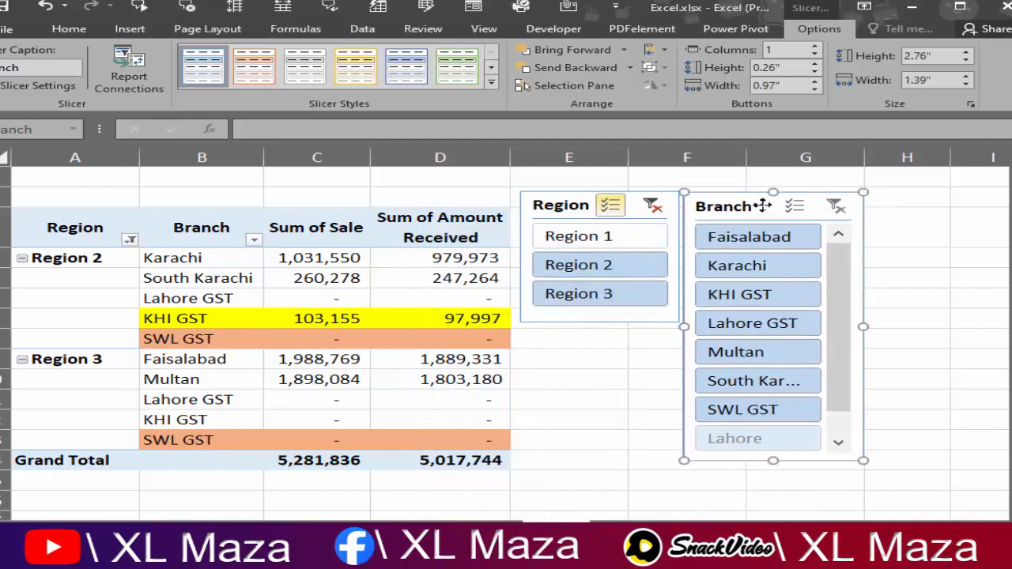
left_click(663, 413)
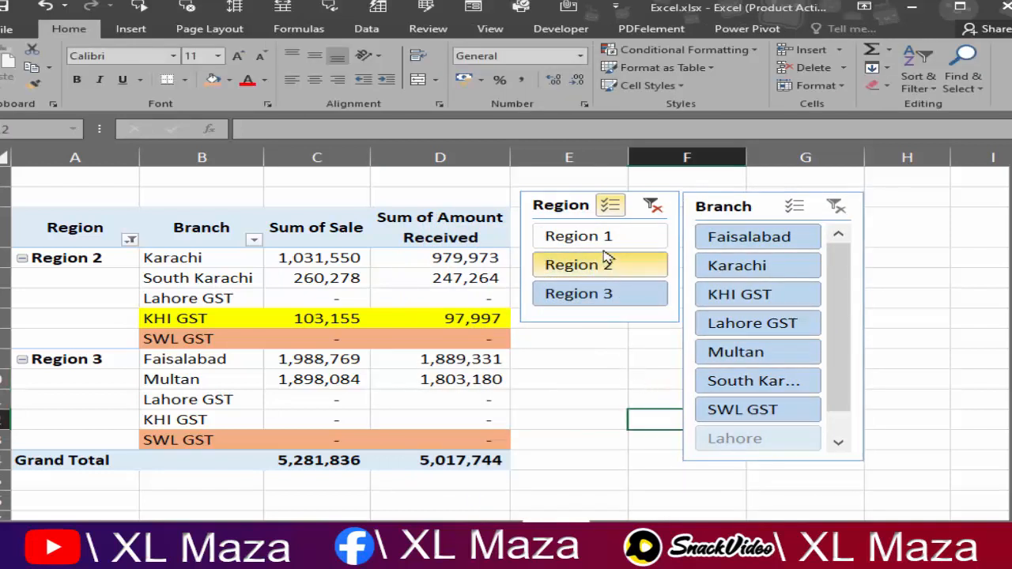
Step: Clear the Region filter and use the Branch slicer to filter by Faisalabad, Karachi, KHI GST, Lahore, Lahore GST and Multan in turn
left_click(651, 207)
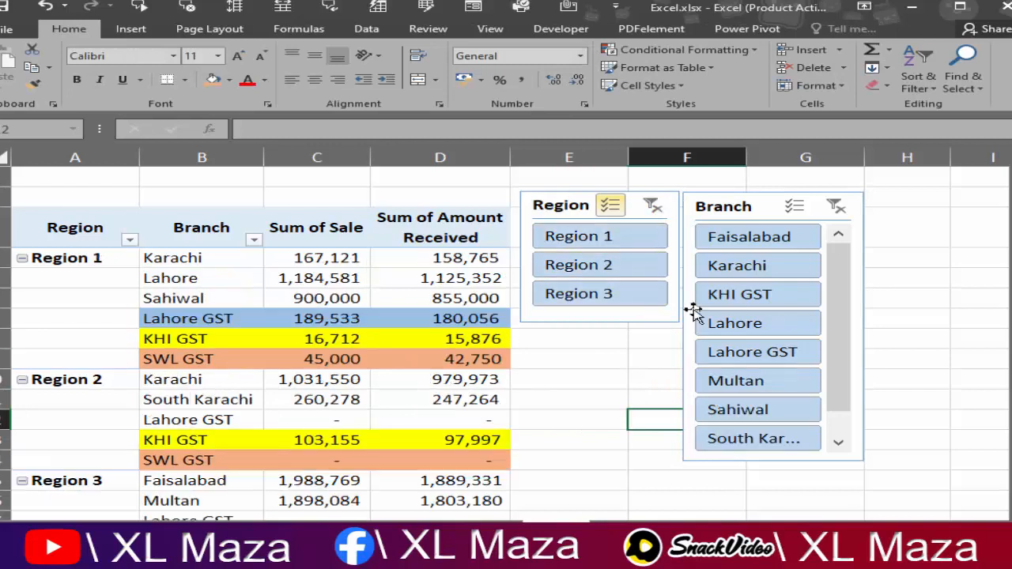
left_click(748, 246)
left_click(743, 265)
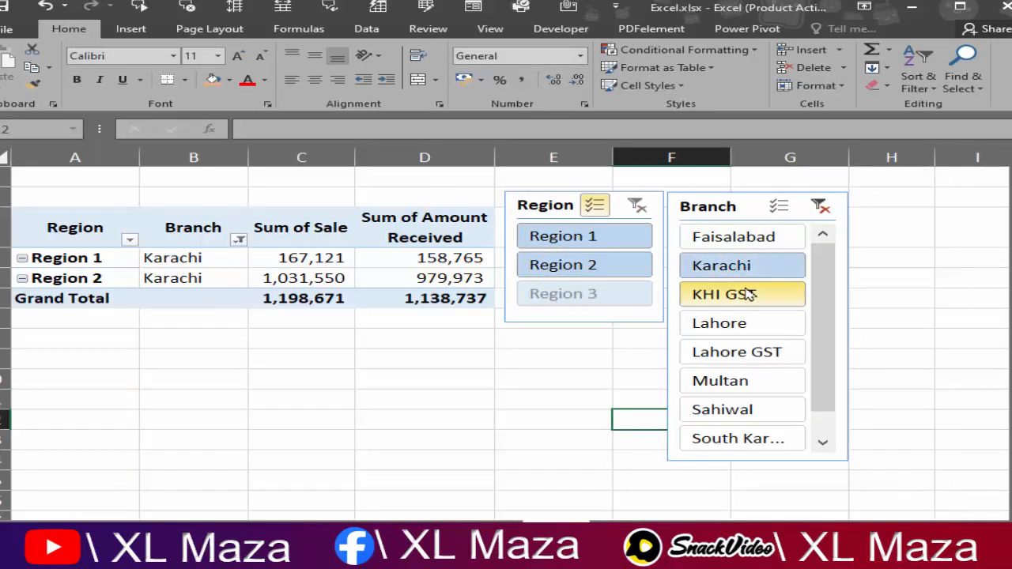
left_click(724, 294)
left_click(740, 323)
left_click(738, 353)
left_click(738, 382)
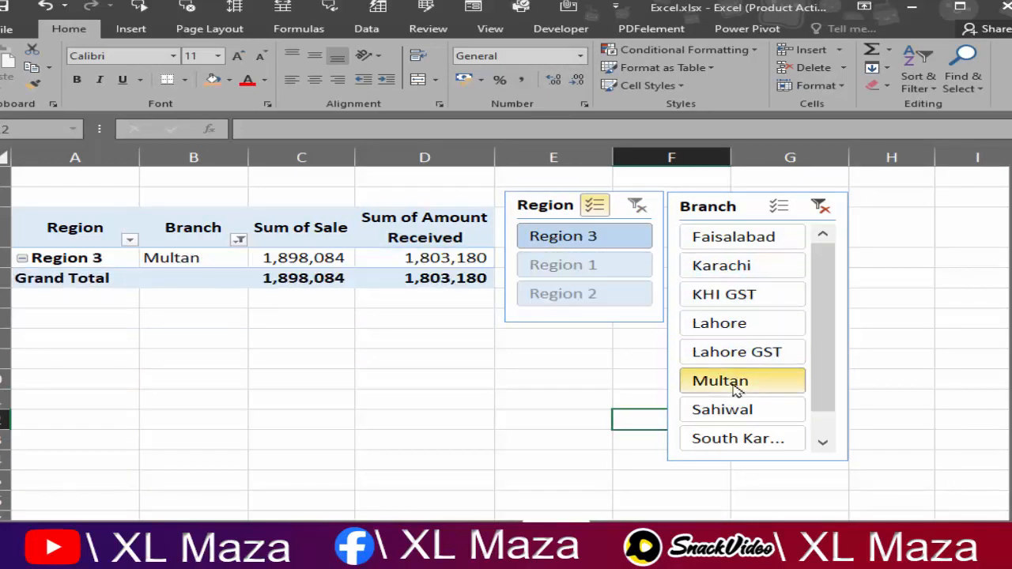
Step: Filter the pivot table to Sahiwal with the Branch slicer and clear the Branch filter
left_click(735, 409)
left_click(821, 207)
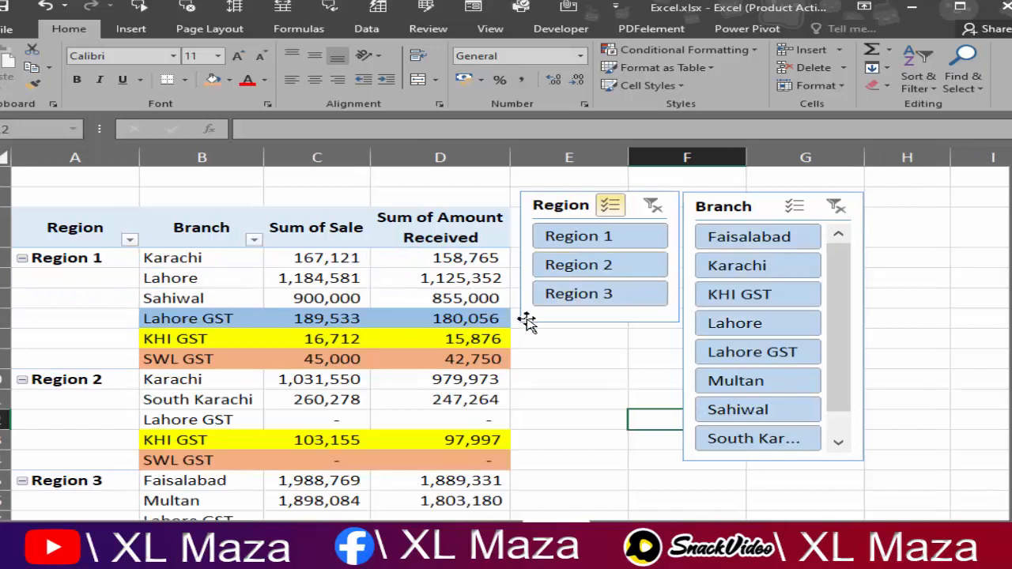
left_click(425, 318)
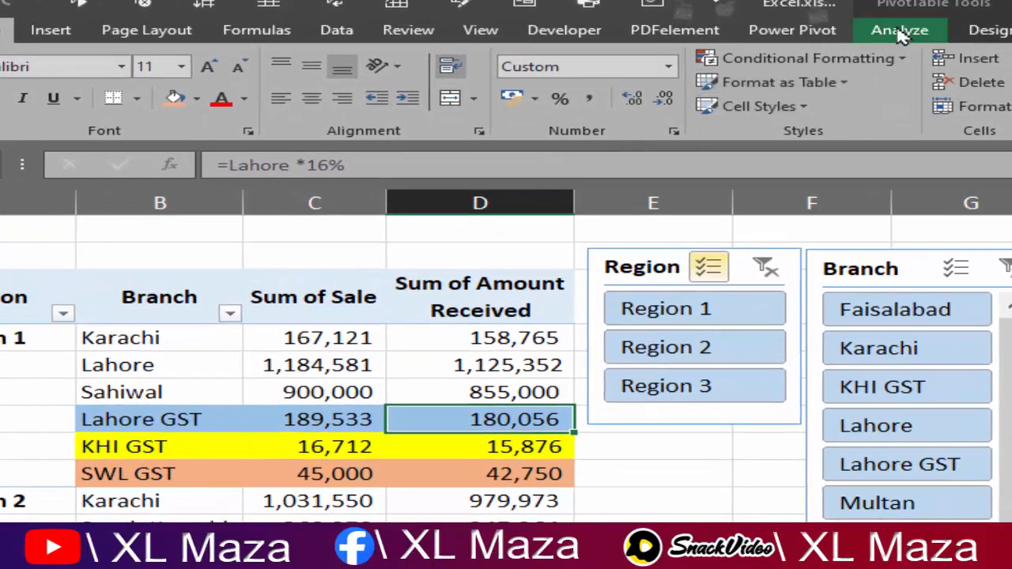
left_click(900, 33)
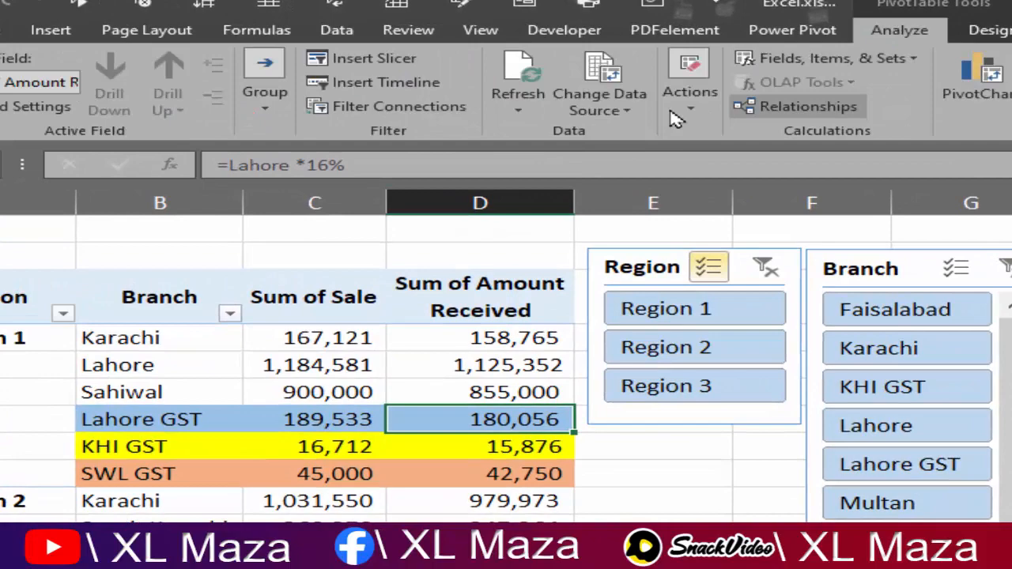
left_click(386, 84)
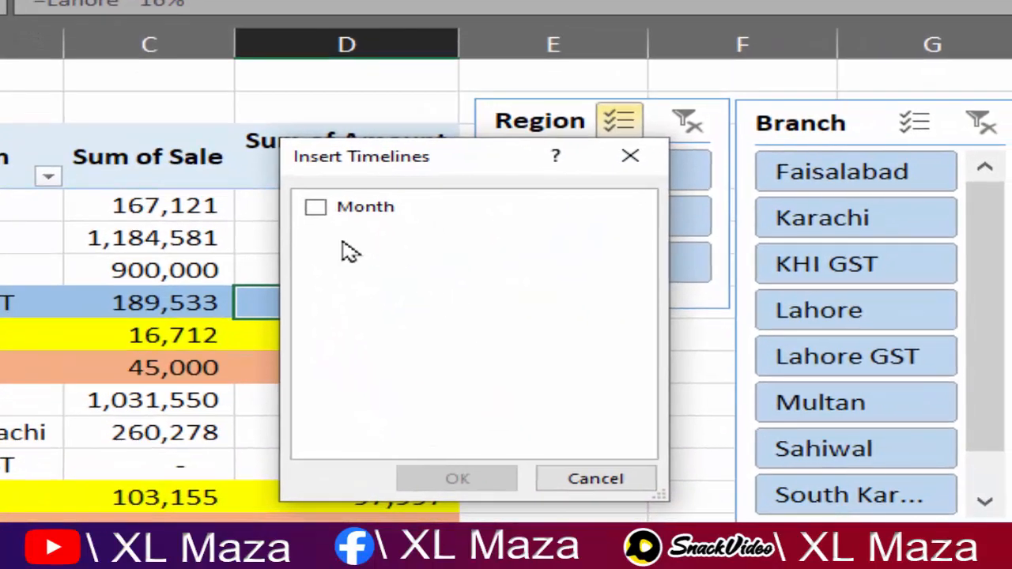
left_click(582, 477)
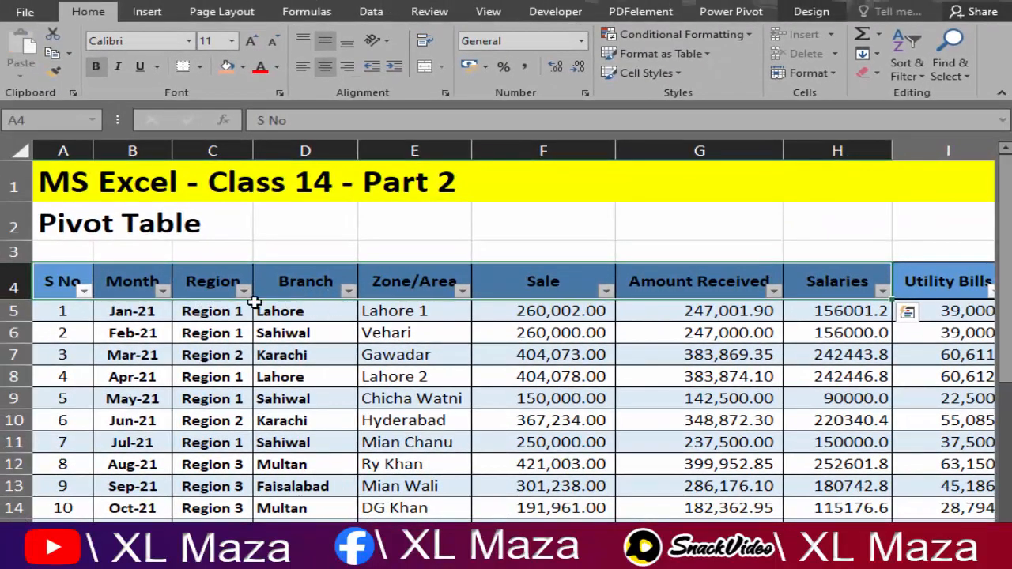
Step: Examine the Month column and the other fields of the source data table on the data sheet
left_click(104, 283)
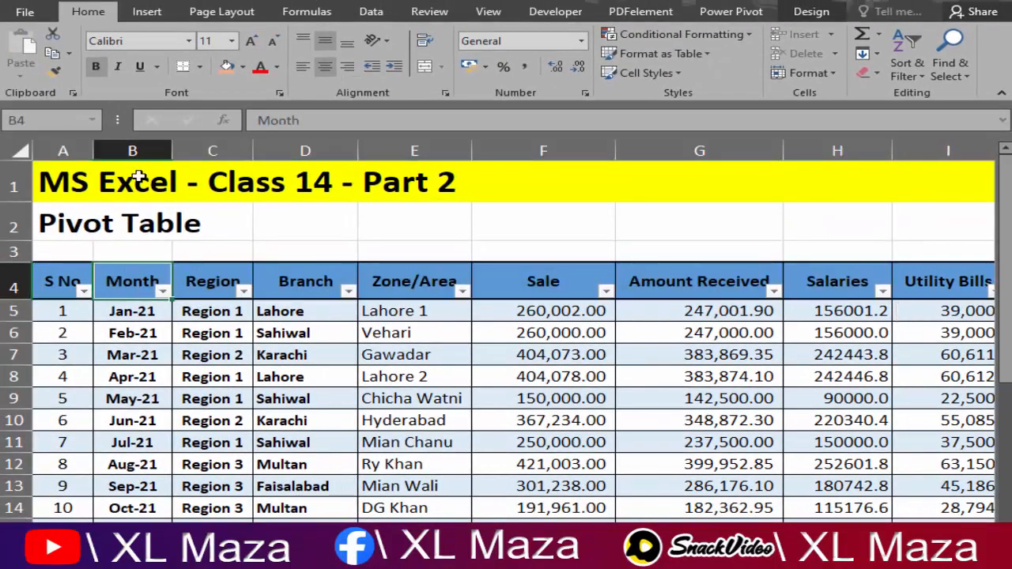
left_click(108, 142)
scroll(162, 299, "up", 2, "ctrl")
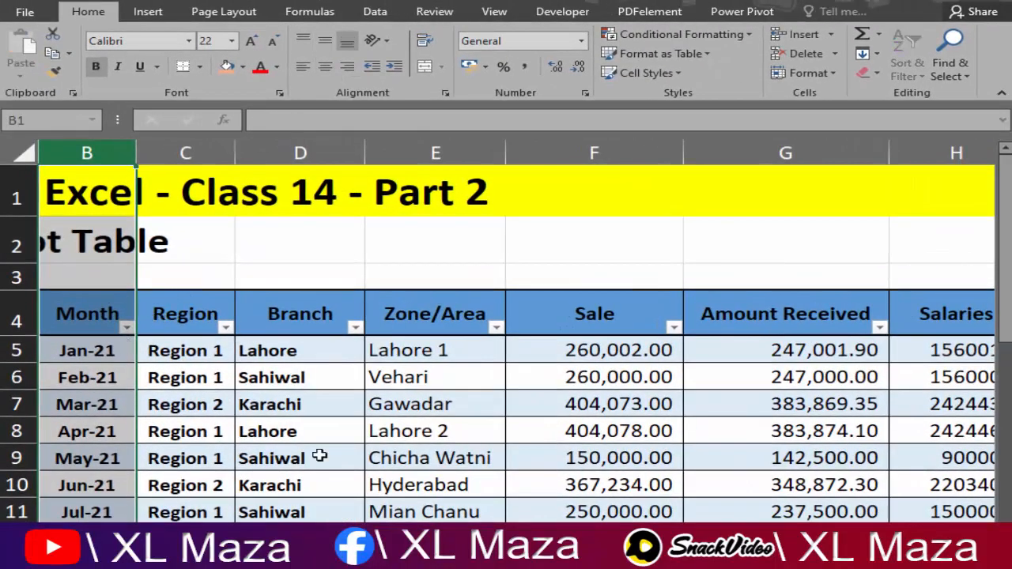
left_click(98, 375)
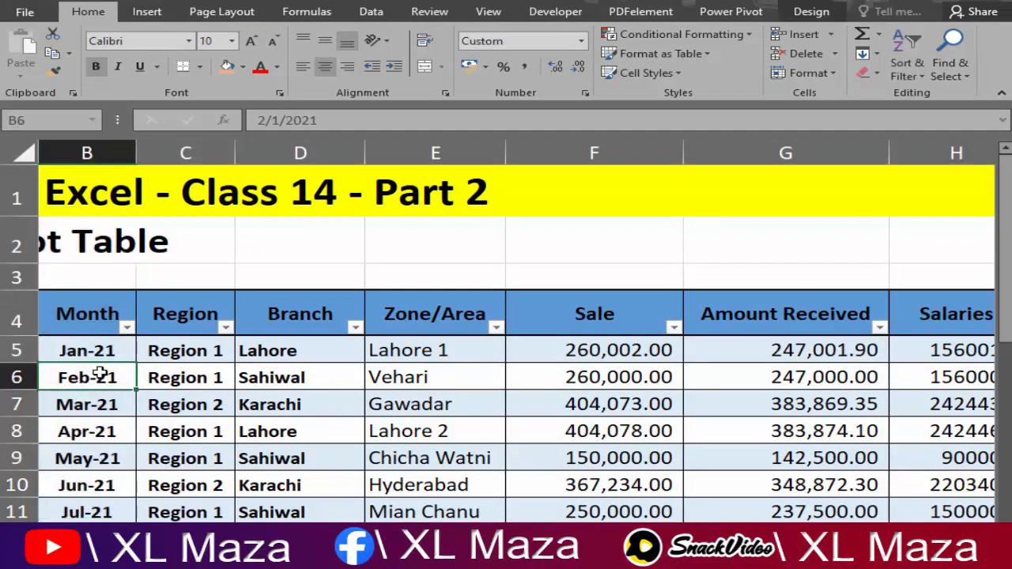
key("ctrl+Left")
key("ctrl+Right")
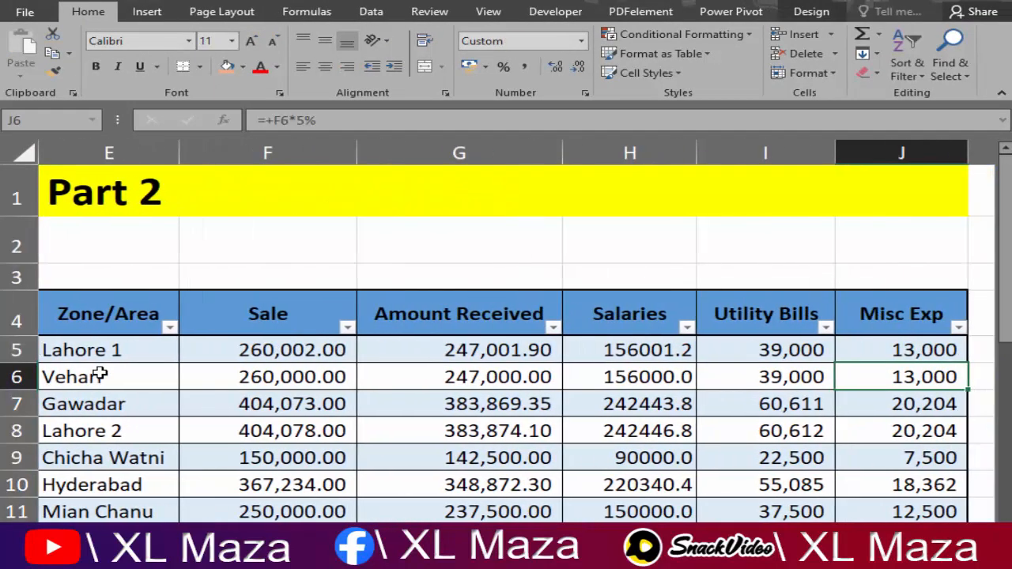
key("ctrl+Left")
key("Right")
key("Right")
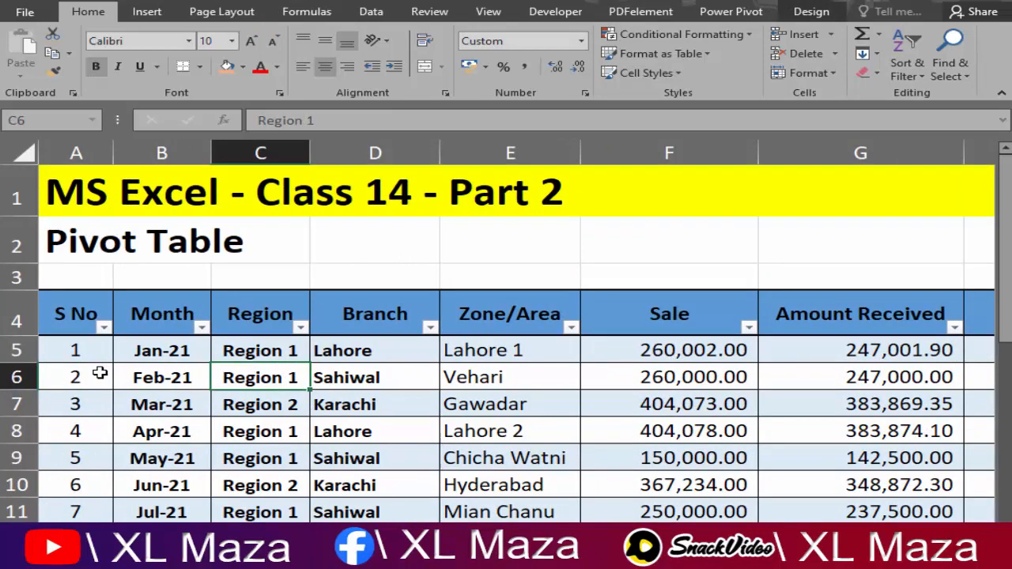
Step: Insert a timeline for the Month field of the pivot table and place it directly beneath the Region slicer
key("ctrl+Page_Down")
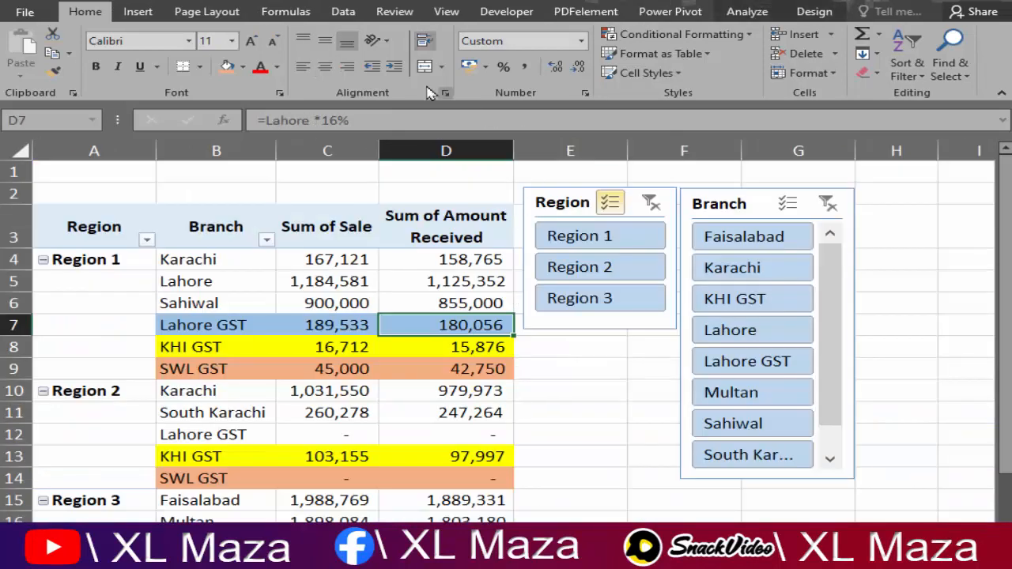
left_click(746, 12)
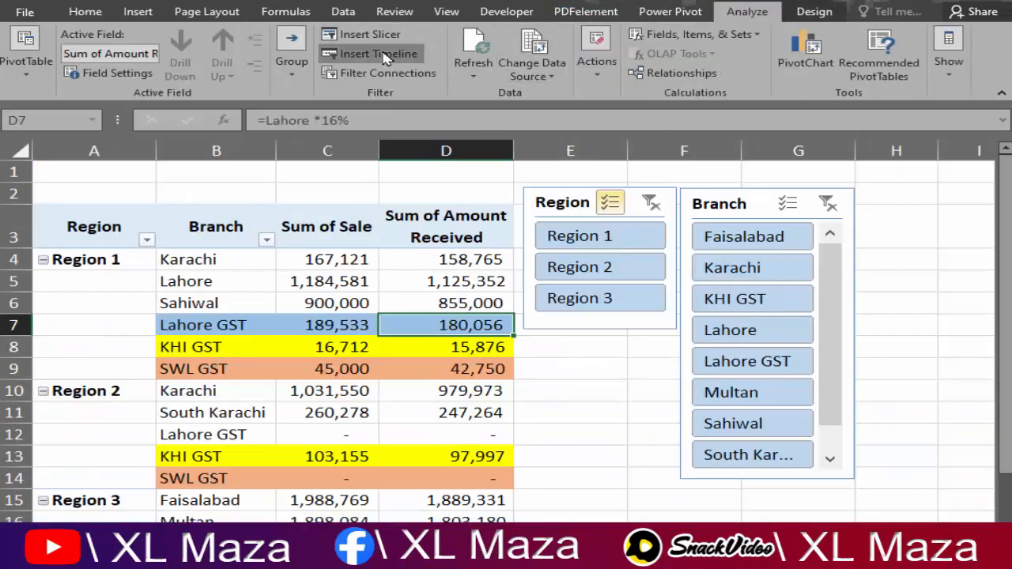
left_click(371, 53)
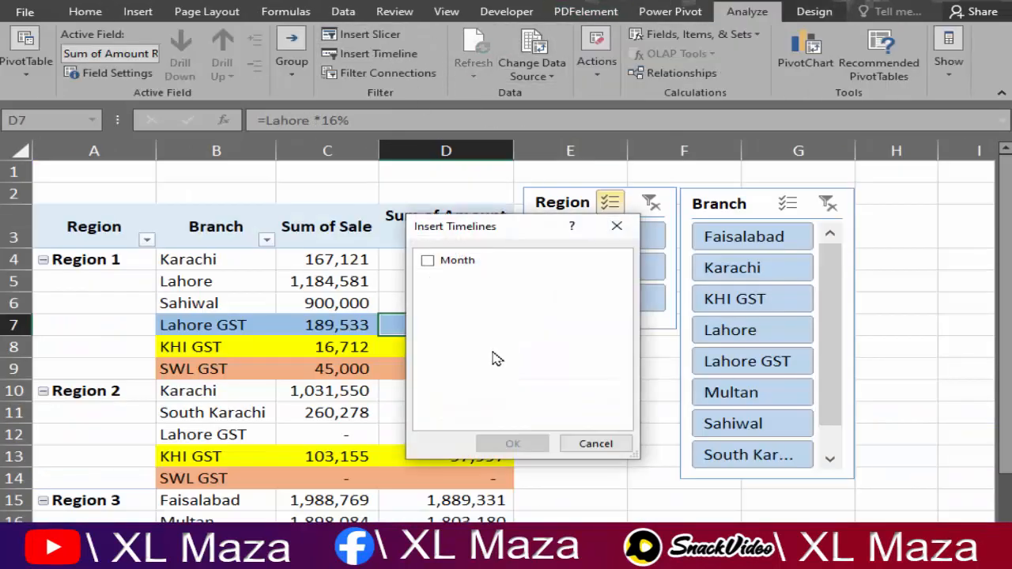
left_click(427, 261)
left_click(512, 444)
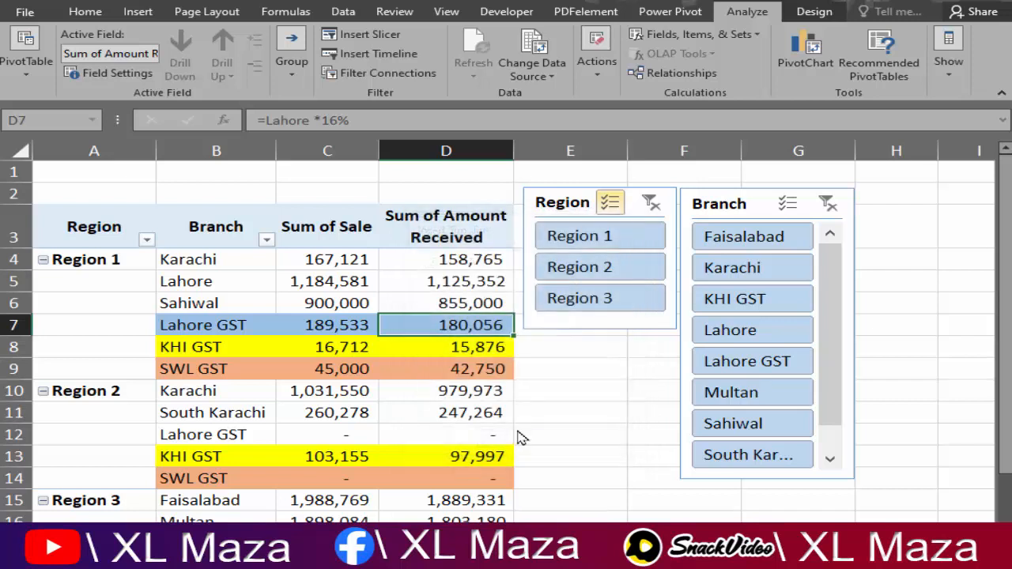
left_click_drag(568, 308, 597, 353)
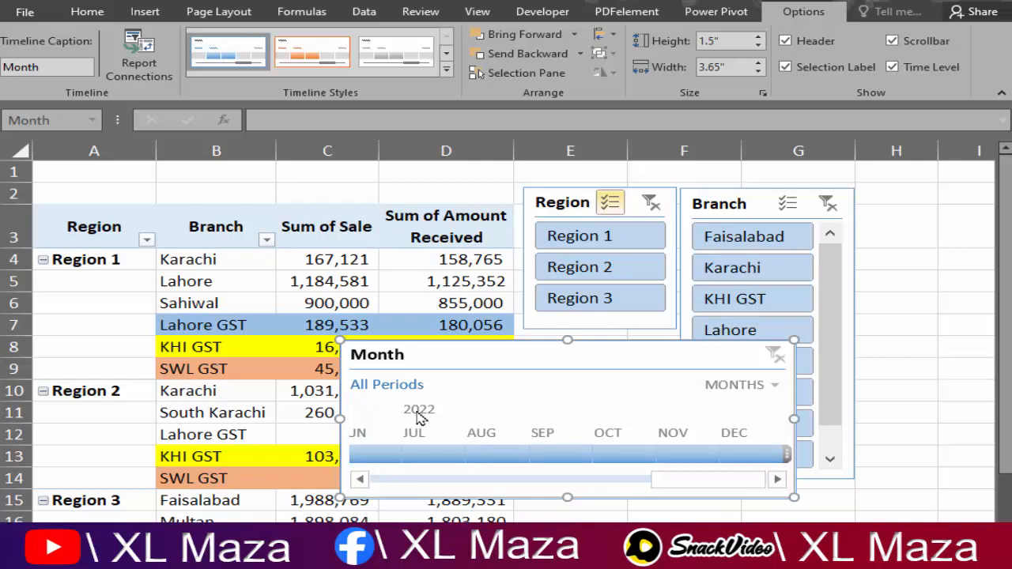
left_click_drag(533, 346, 712, 345)
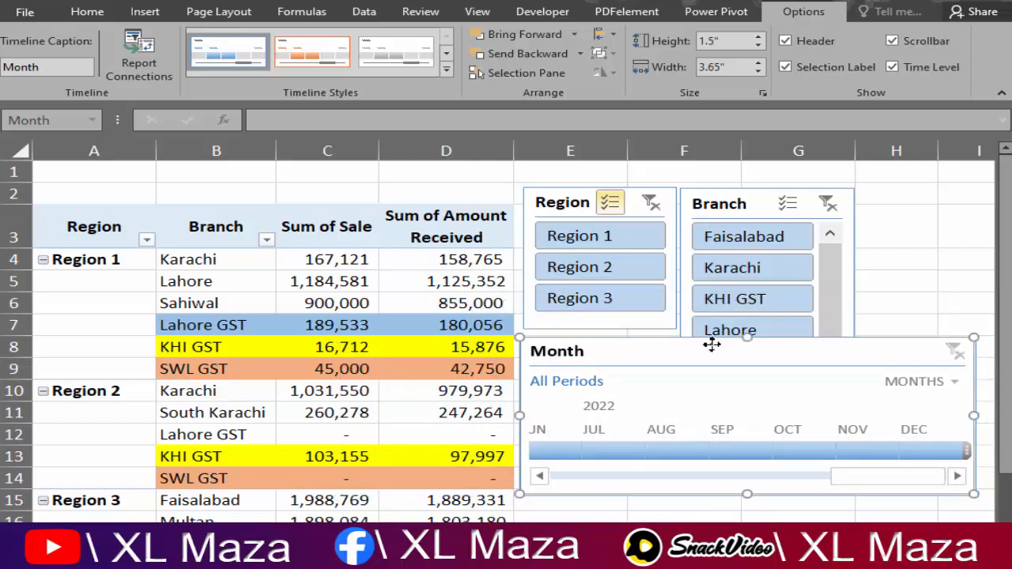
Step: Switch the Month timeline to quarters and filter by Q2 2021, Q1 - Q2 2021, Q1 2021 and Q2 2022 in turn
left_click(955, 386)
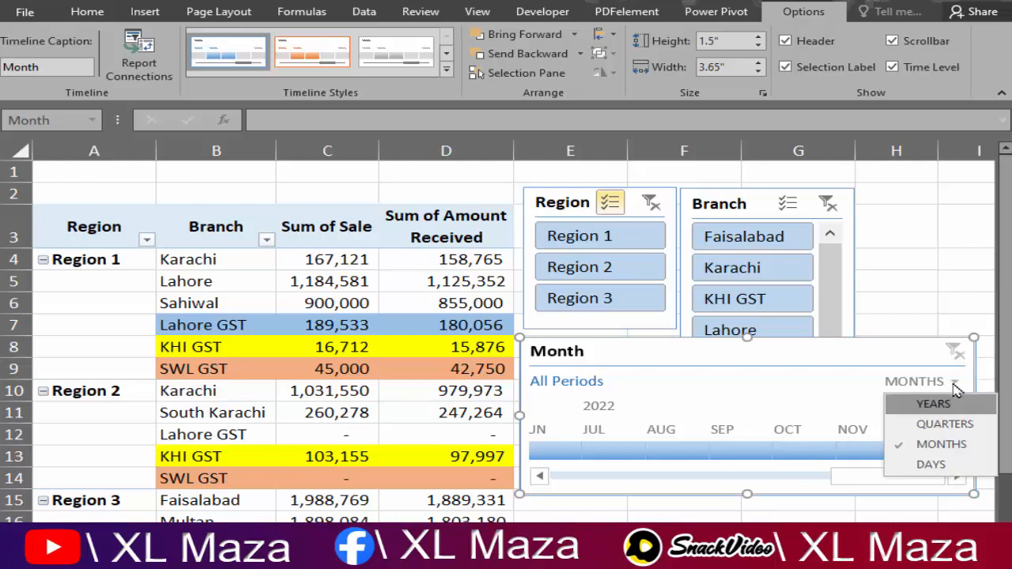
left_click(946, 425)
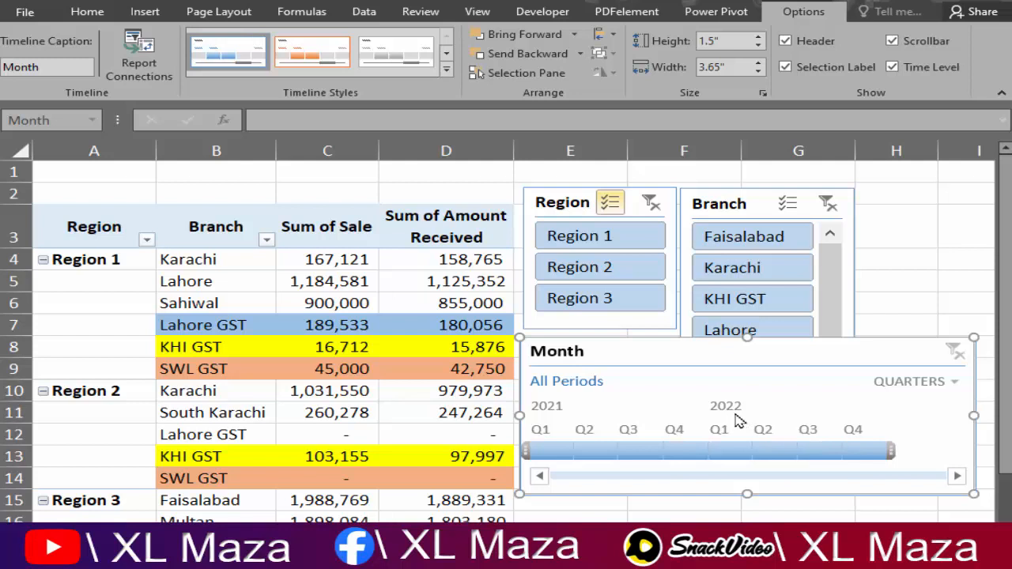
left_click(589, 439)
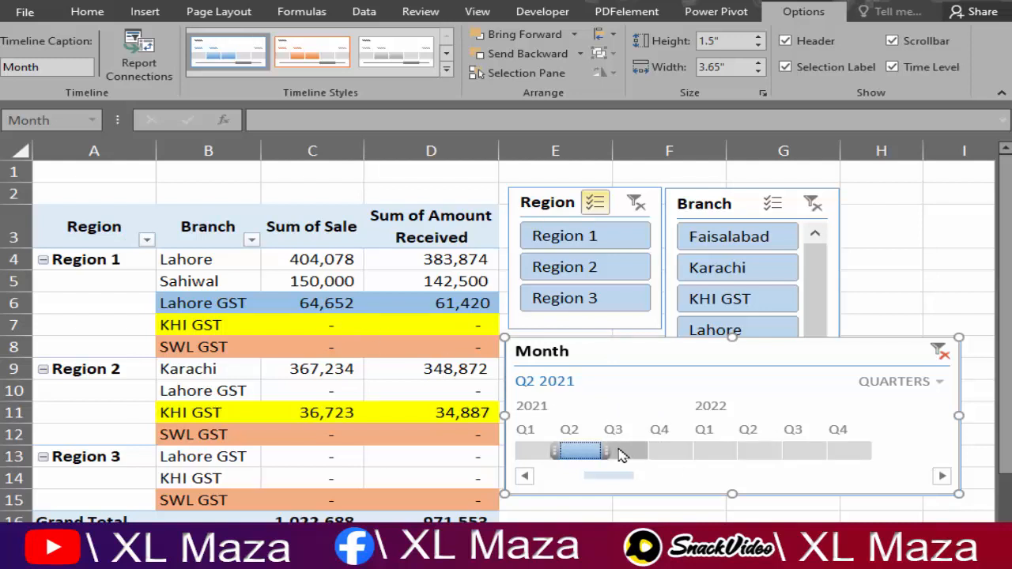
left_click_drag(607, 449, 510, 451)
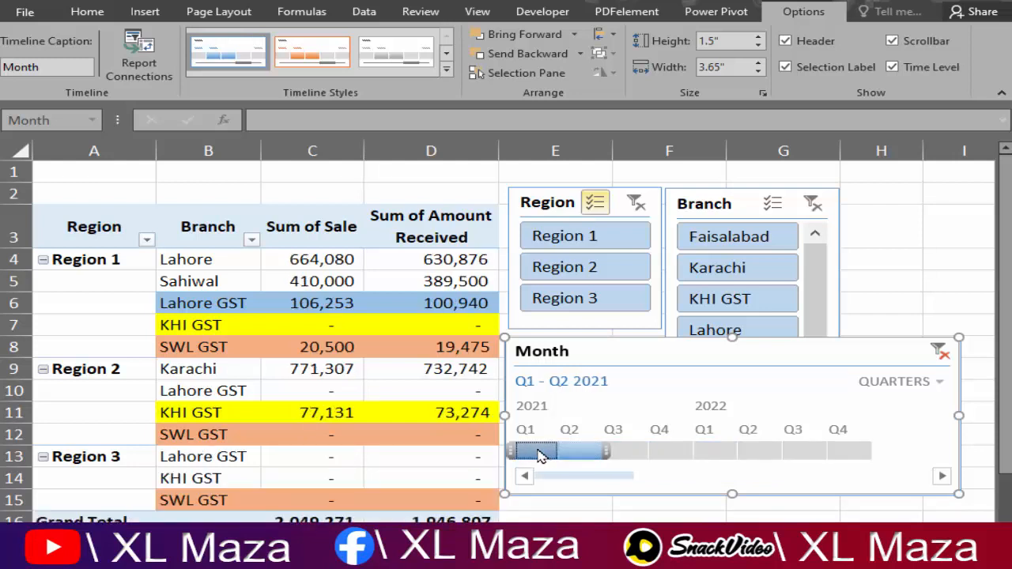
left_click_drag(606, 453, 562, 450)
left_click(768, 457)
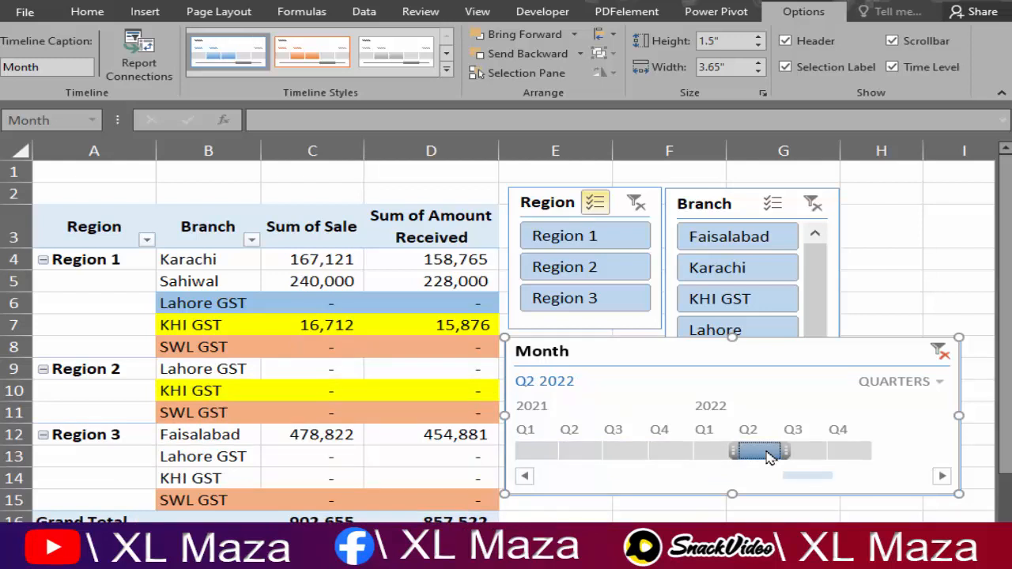
Step: Switch the Month timeline to years, filter by 2021 and extend the selected period to 2021 - 2022
left_click(939, 385)
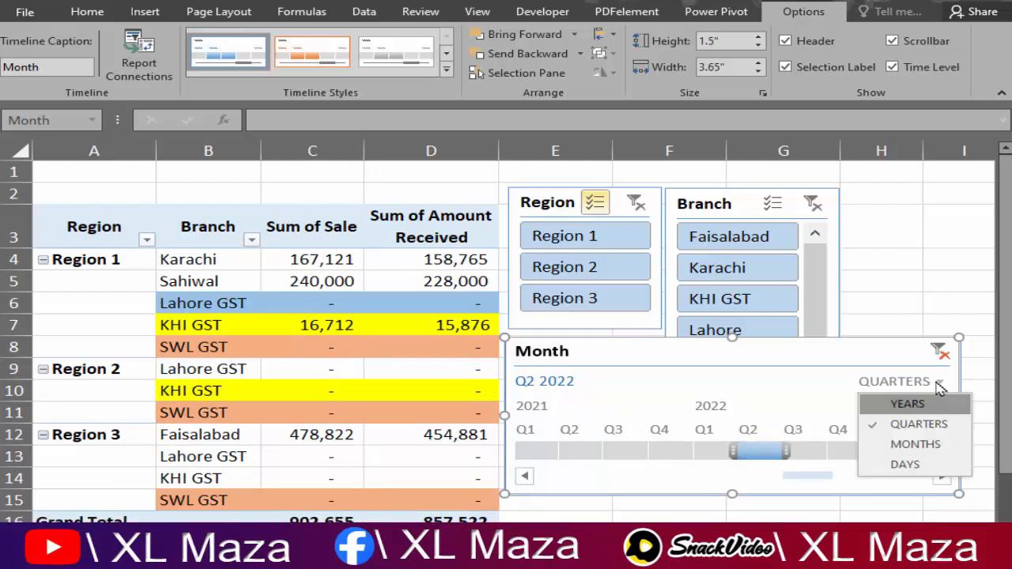
left_click(922, 420)
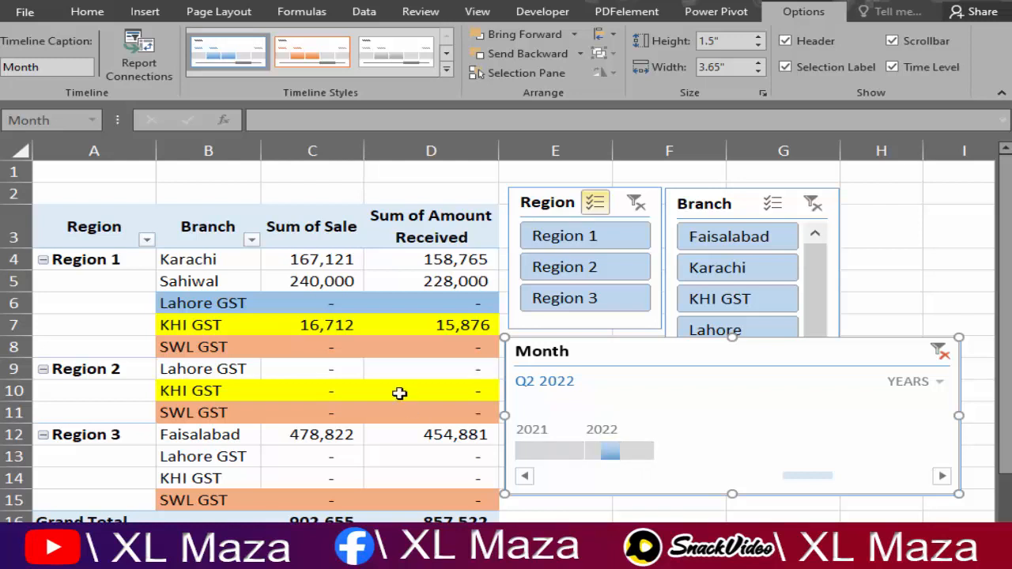
left_click(546, 451)
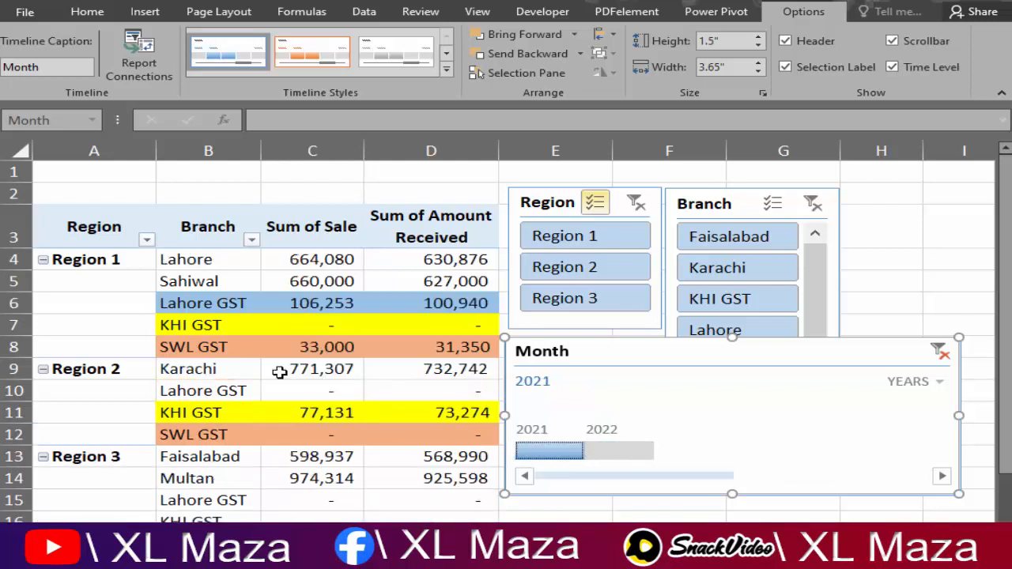
left_click_drag(586, 451, 632, 452)
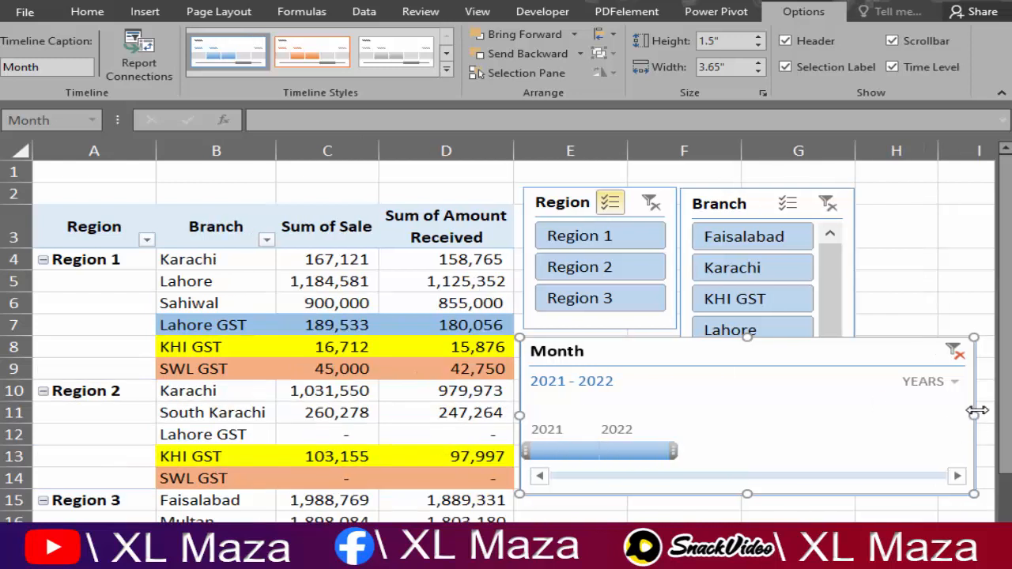
Step: Switch the Month timeline to months and filter by Feb, Mar, Jun and Jul 2021, Jan 2022 and Dec 2021 in turn
left_click(953, 381)
left_click(908, 443)
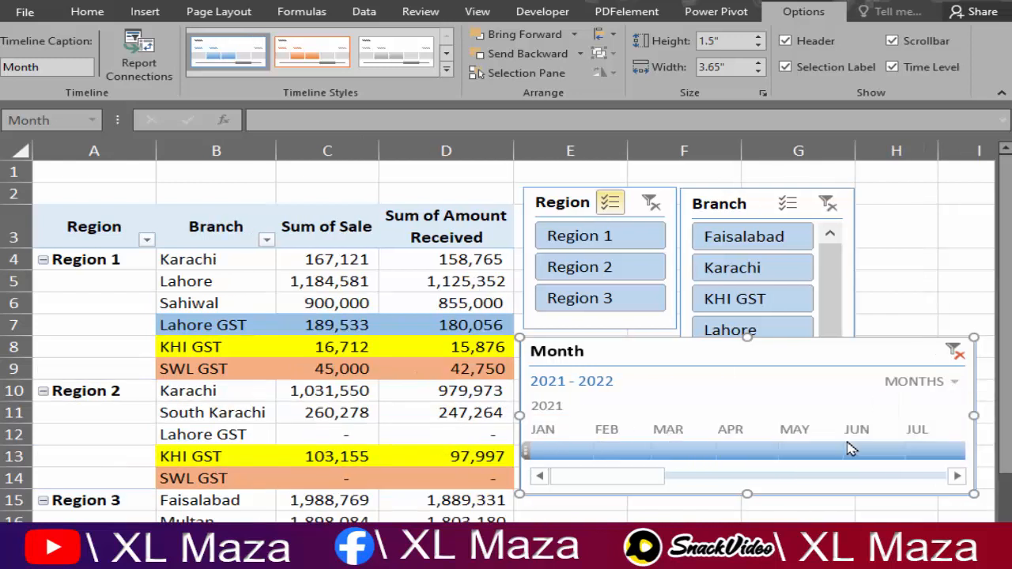
left_click(609, 452)
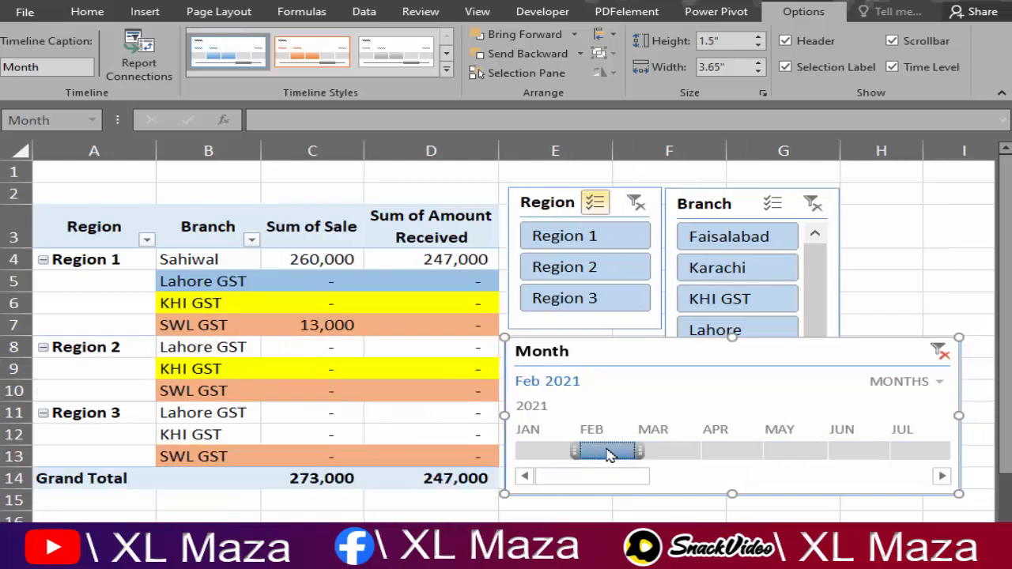
left_click(678, 451)
left_click(851, 452)
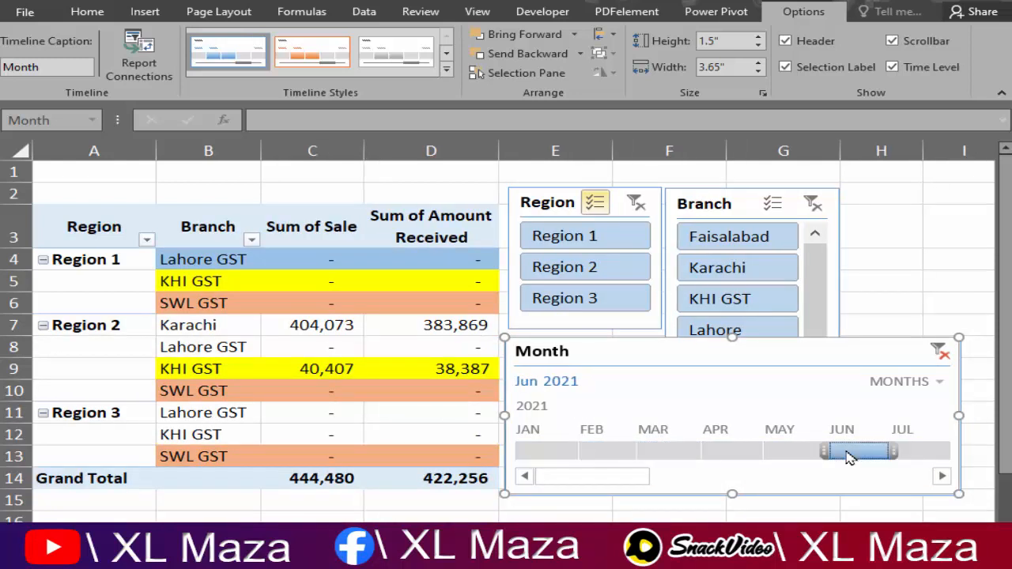
left_click(916, 458)
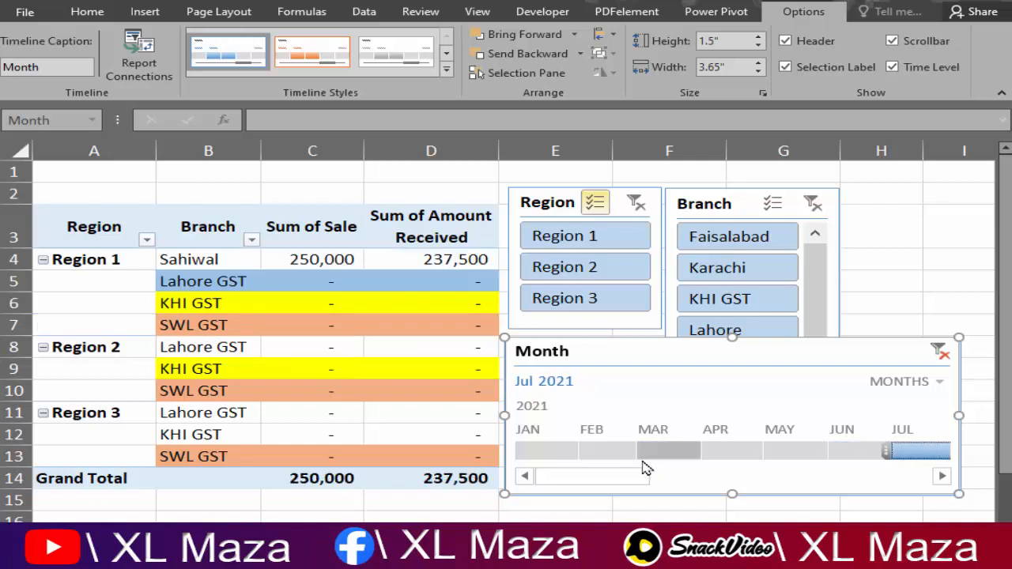
left_click_drag(610, 477, 733, 477)
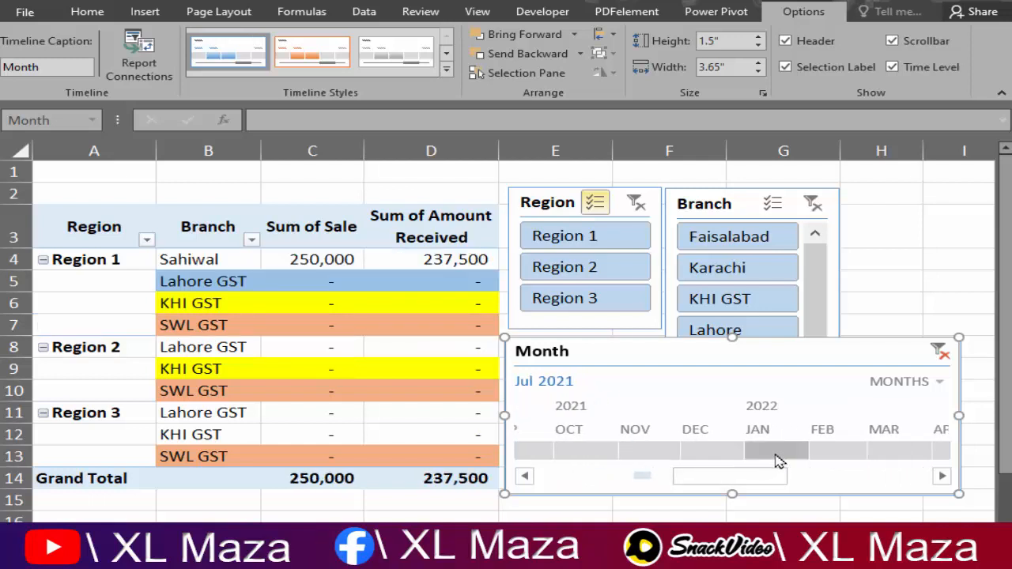
left_click(777, 458)
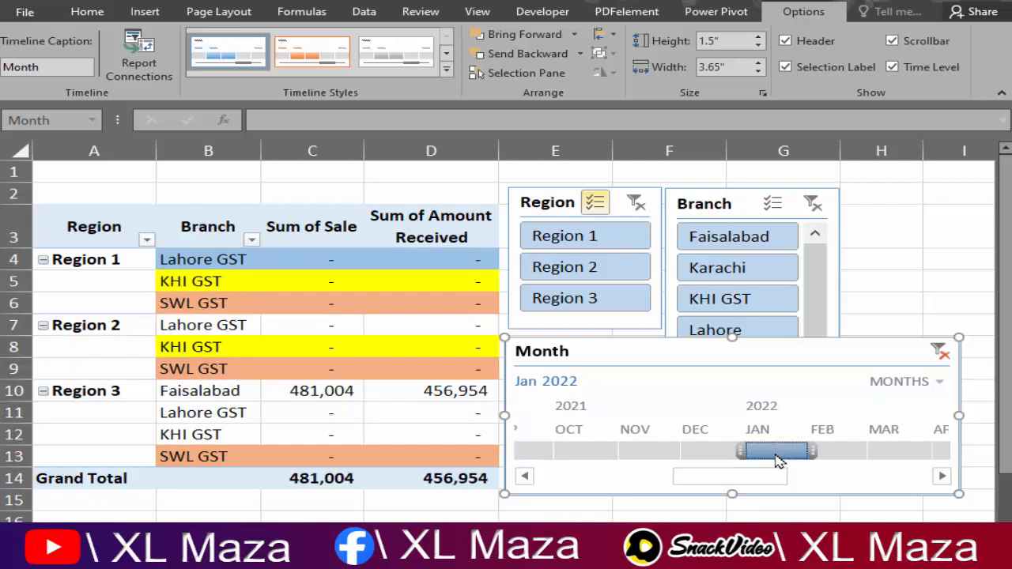
left_click(719, 455)
left_click_drag(731, 488, 554, 483)
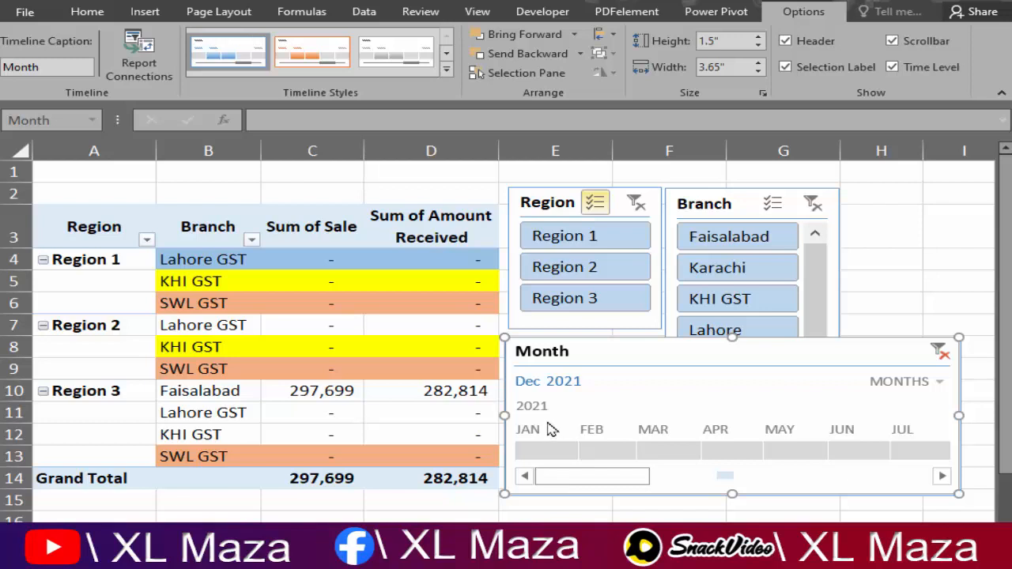
left_click(407, 371)
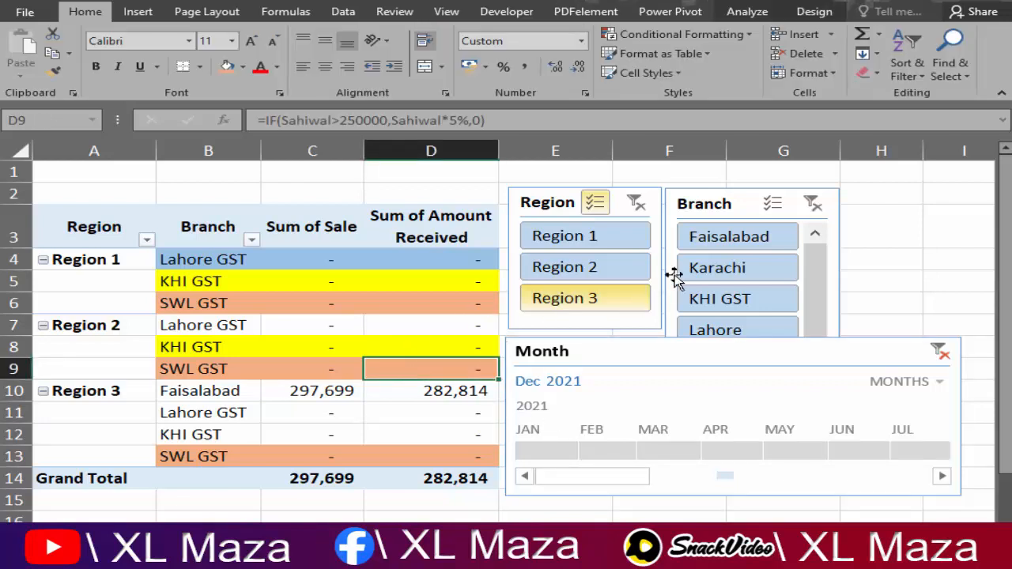
left_click(461, 318)
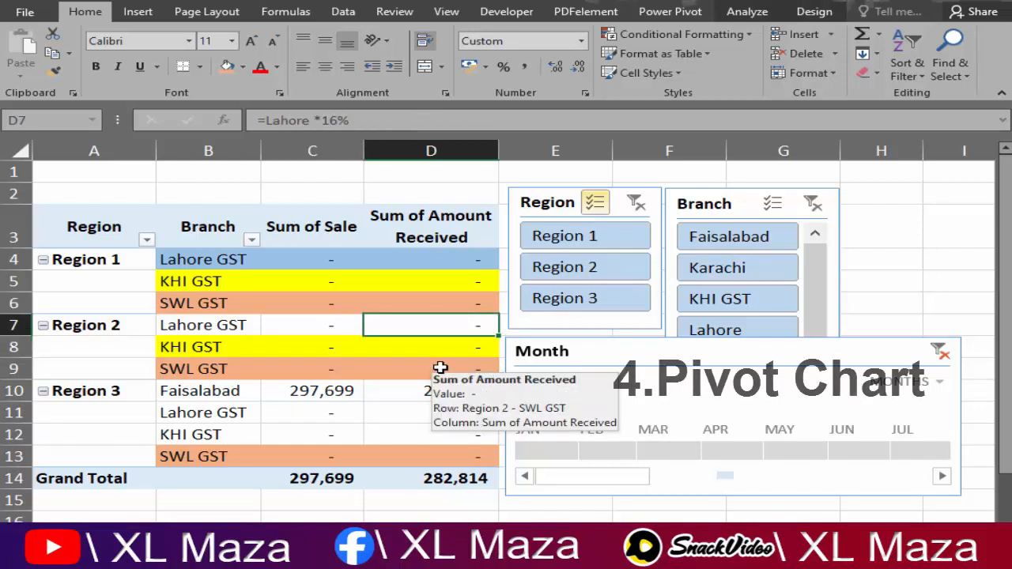
left_click(402, 377)
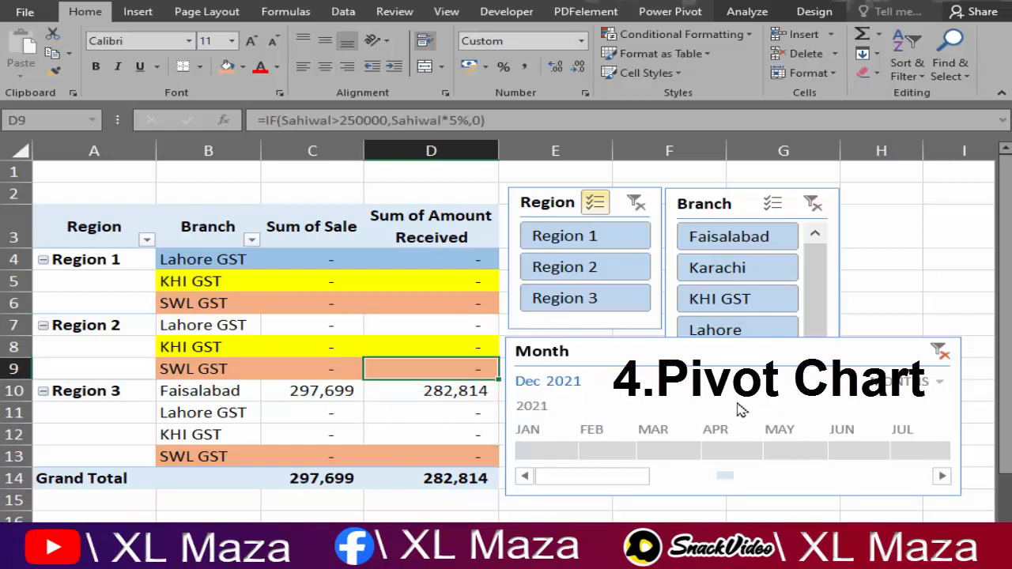
Step: Clear the Month timeline filter and the filters of the Region and Branch slicers
left_click(941, 352)
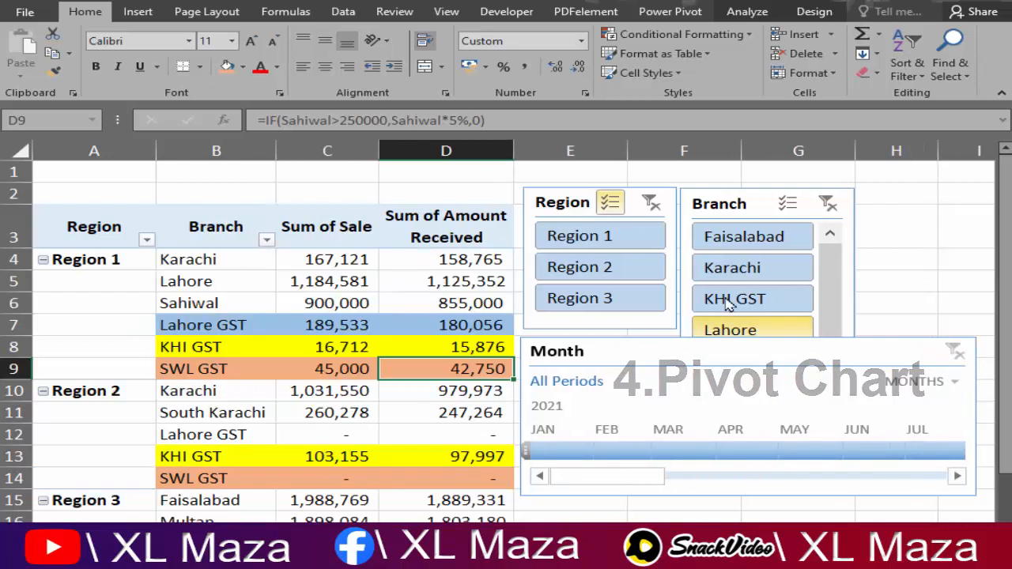
left_click(654, 207)
left_click(826, 208)
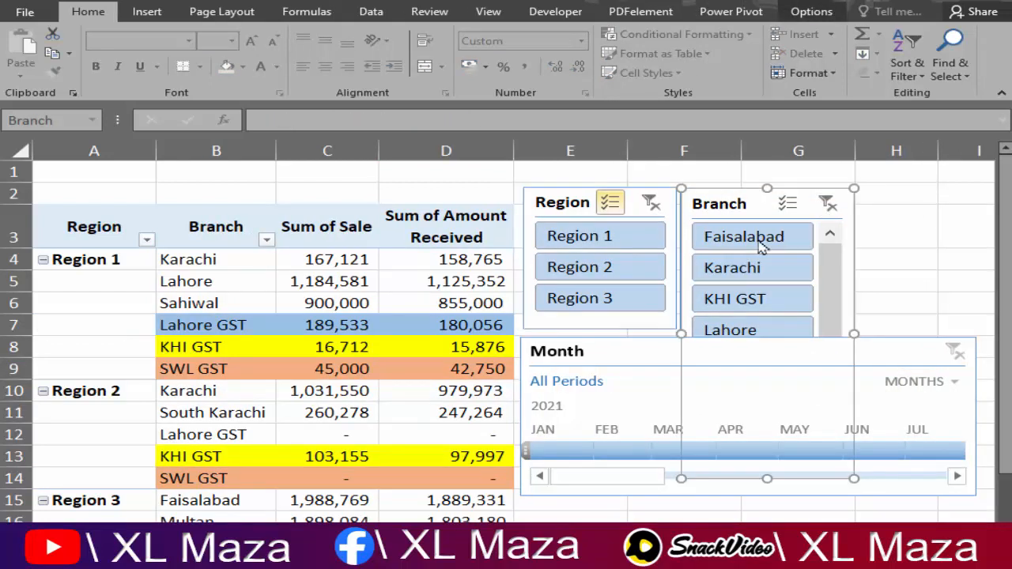
Step: Shrink the Month timeline and move it further down below the Region slicer to uncover more of the Branch slicer
left_click(384, 343)
left_click_drag(666, 350, 645, 365)
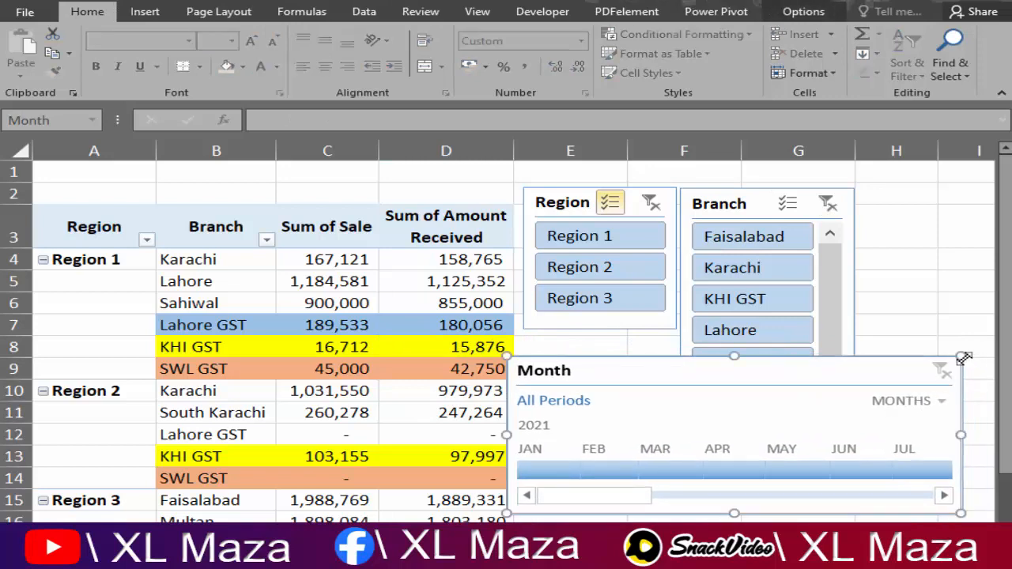
left_click_drag(964, 359, 856, 407)
left_click_drag(739, 419, 757, 429)
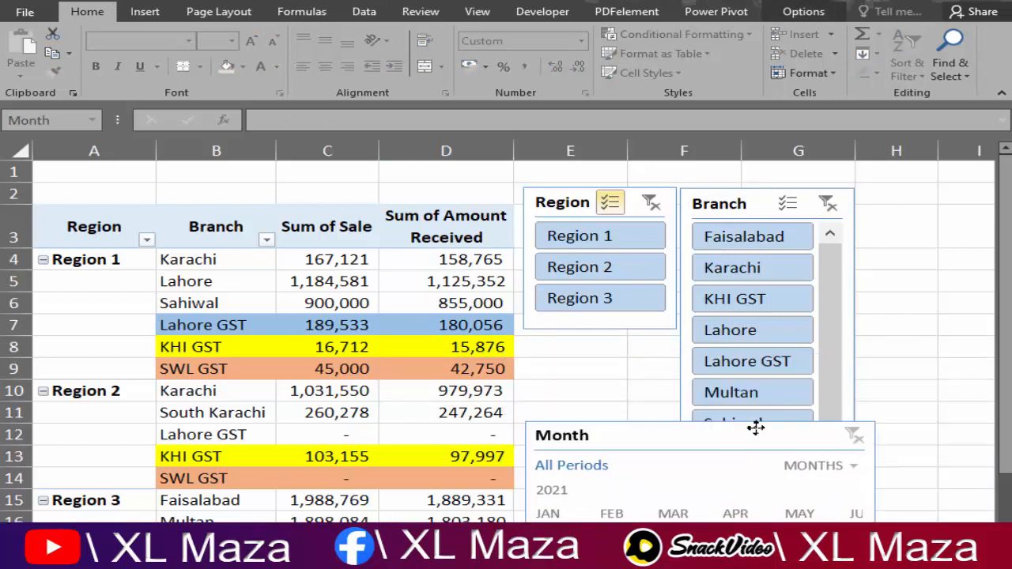
Step: Insert a Clustered Column pivot chart based on the pivot table
left_click(441, 390)
scroll(430, 388, "down", 2)
scroll(433, 387, "up", 2)
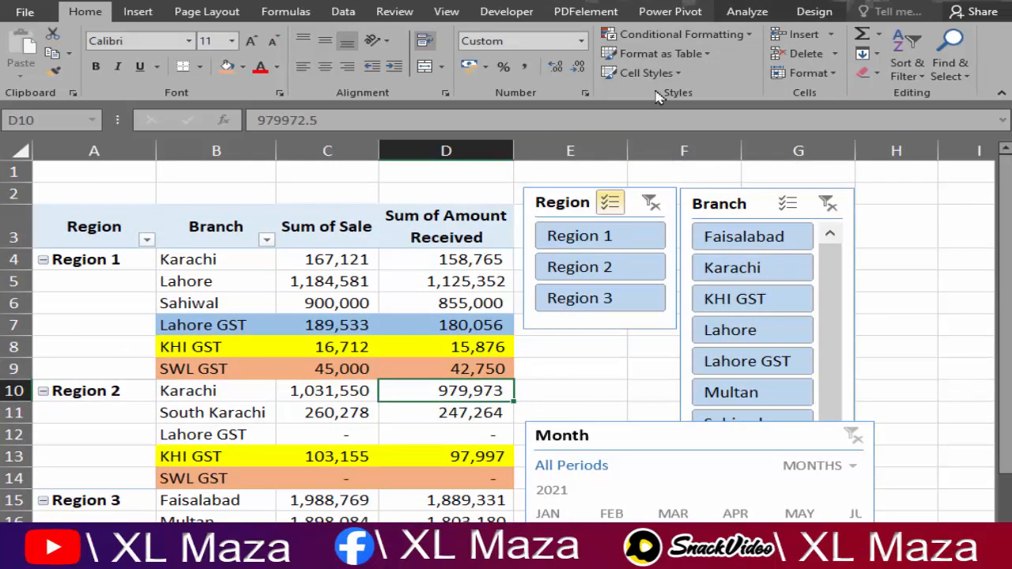
left_click(747, 14)
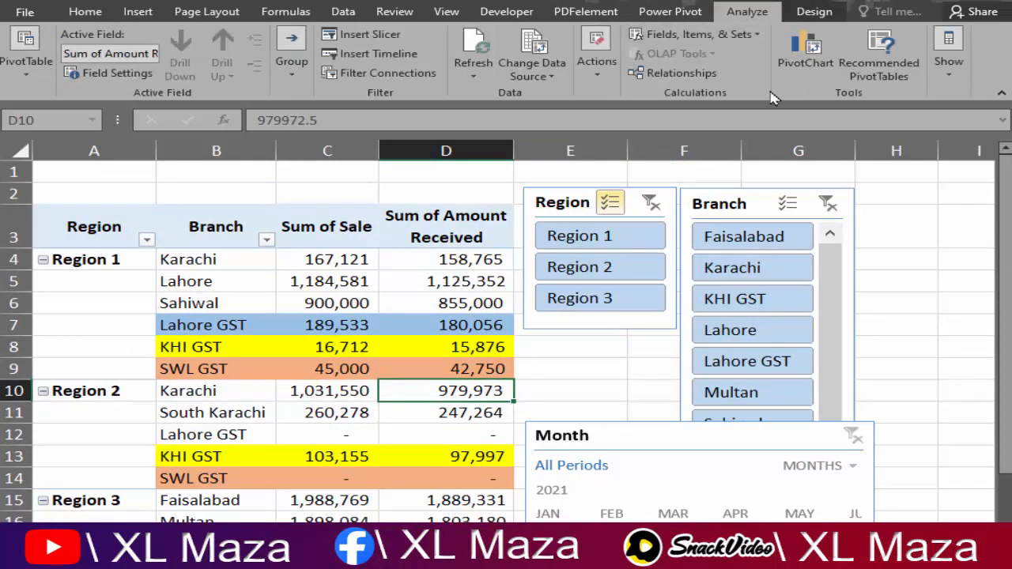
left_click(801, 70)
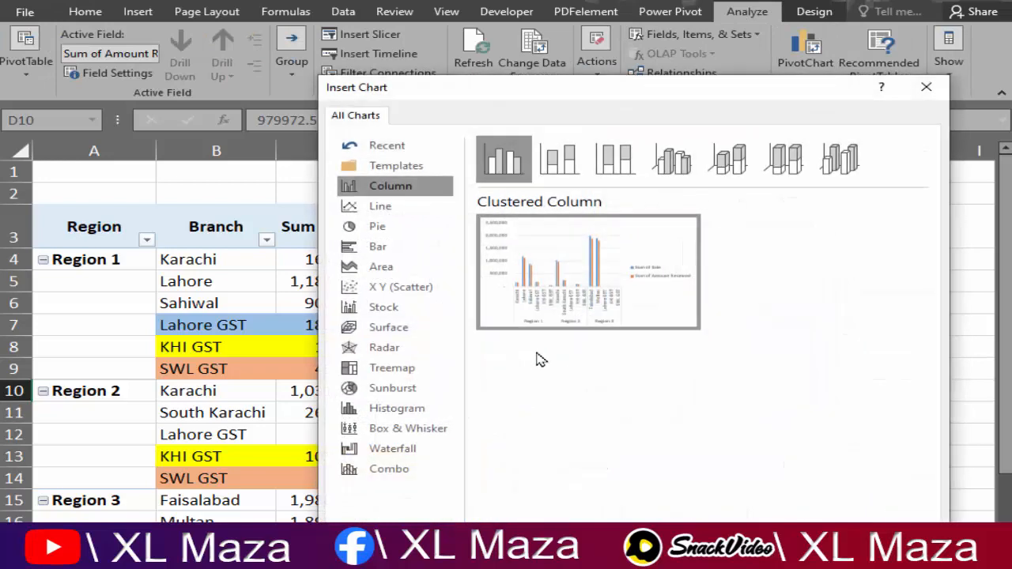
left_click_drag(778, 95, 575, 39)
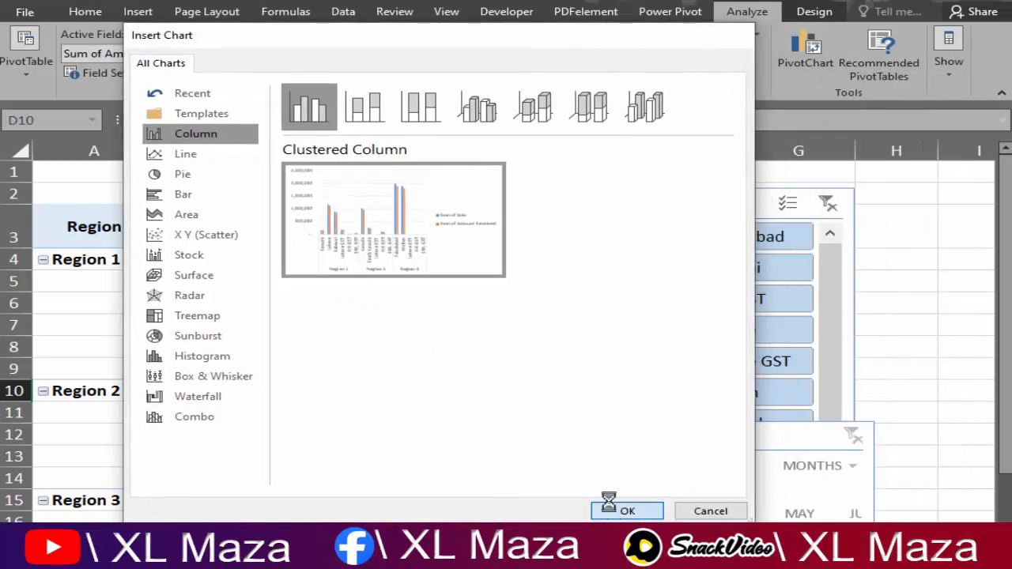
left_click(628, 512)
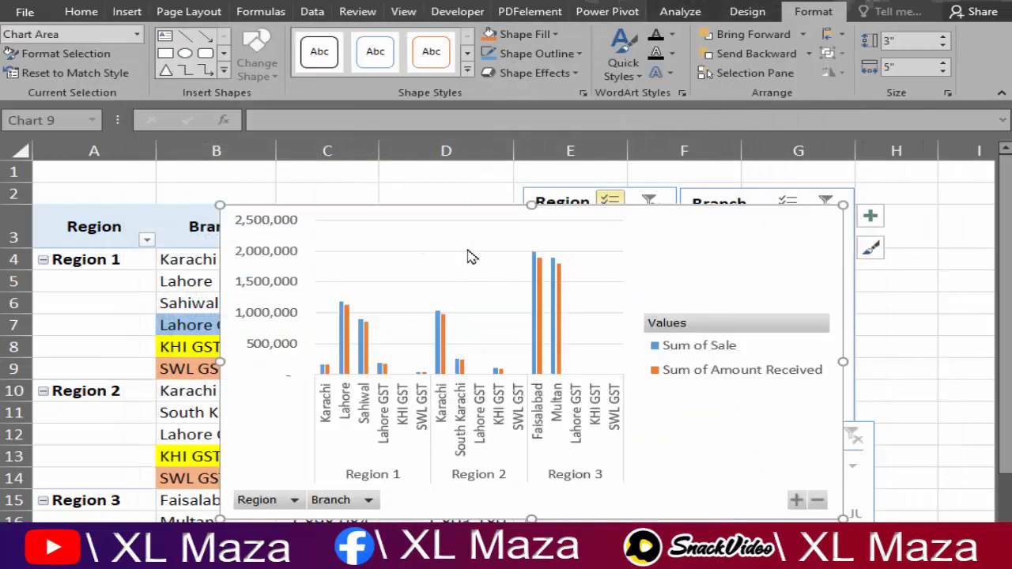
Step: Reposition the pivot chart on Sheet8 over the pivot table and the lower part of the slicers
left_click(450, 221)
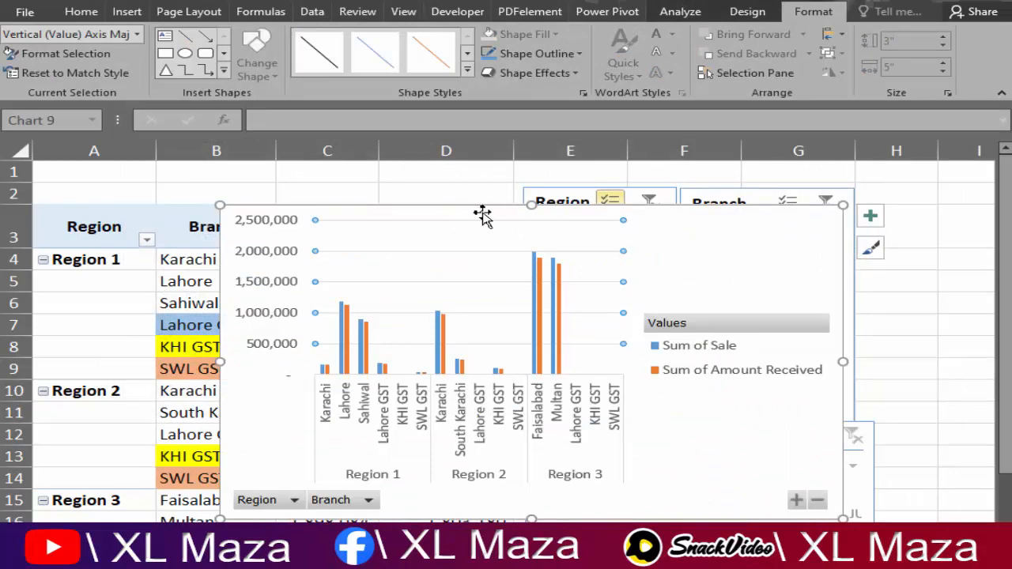
left_click_drag(482, 217, 456, 282)
left_click(273, 272)
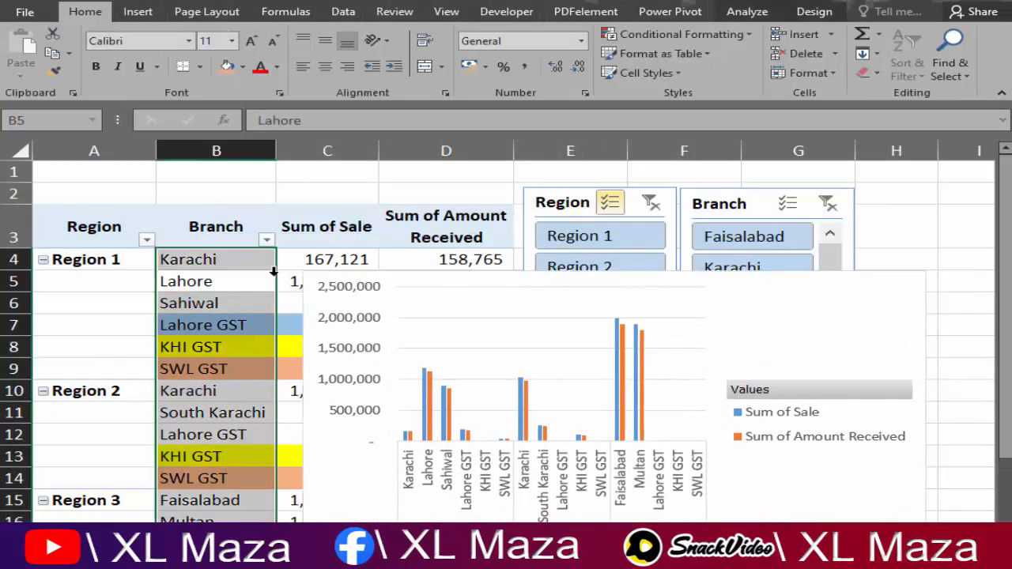
left_click(506, 287)
left_click_drag(481, 282, 350, 223)
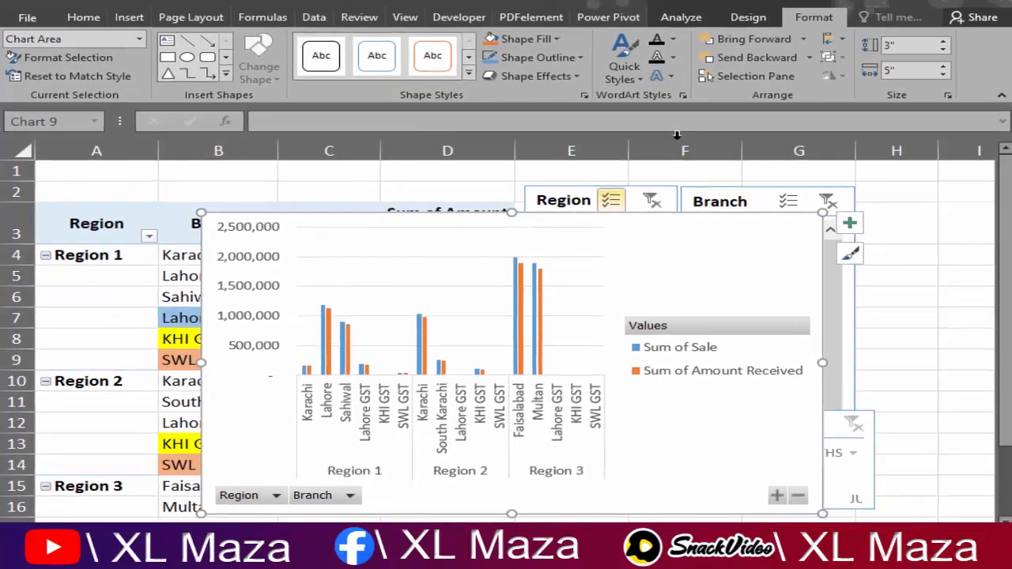
Step: Move the pivot chart to a new sheet named Chart1
left_click(749, 24)
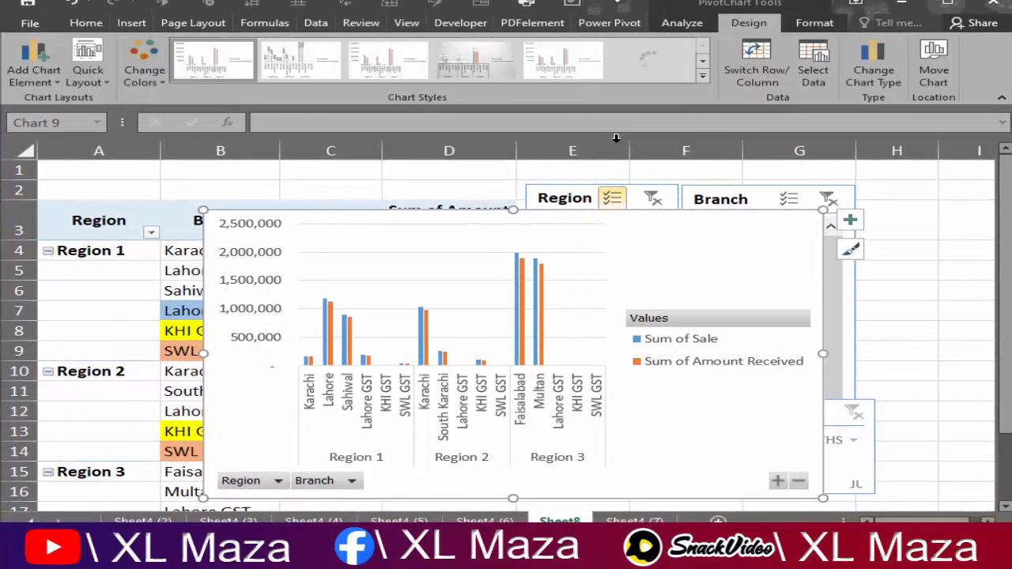
left_click(934, 71)
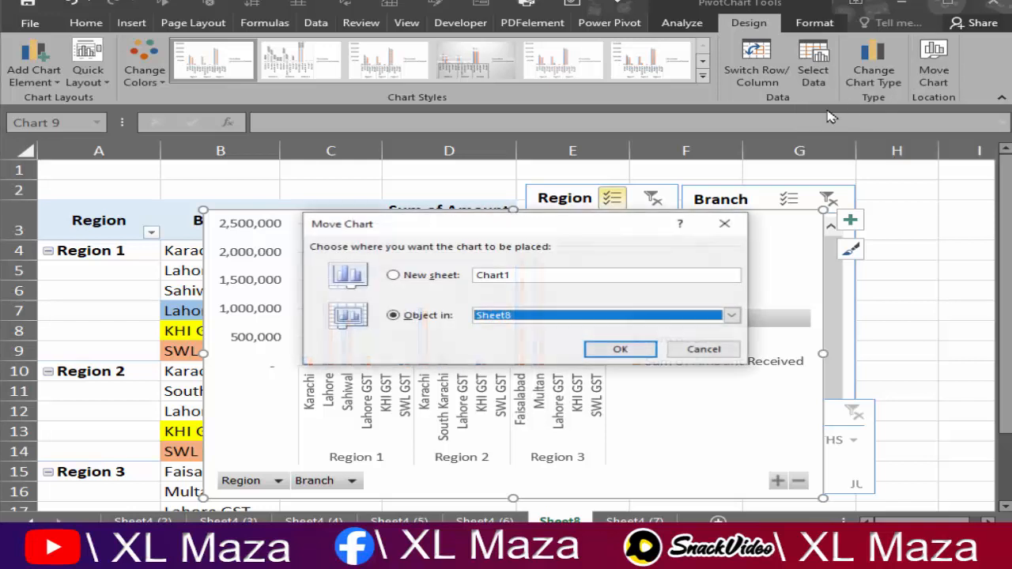
left_click(398, 277)
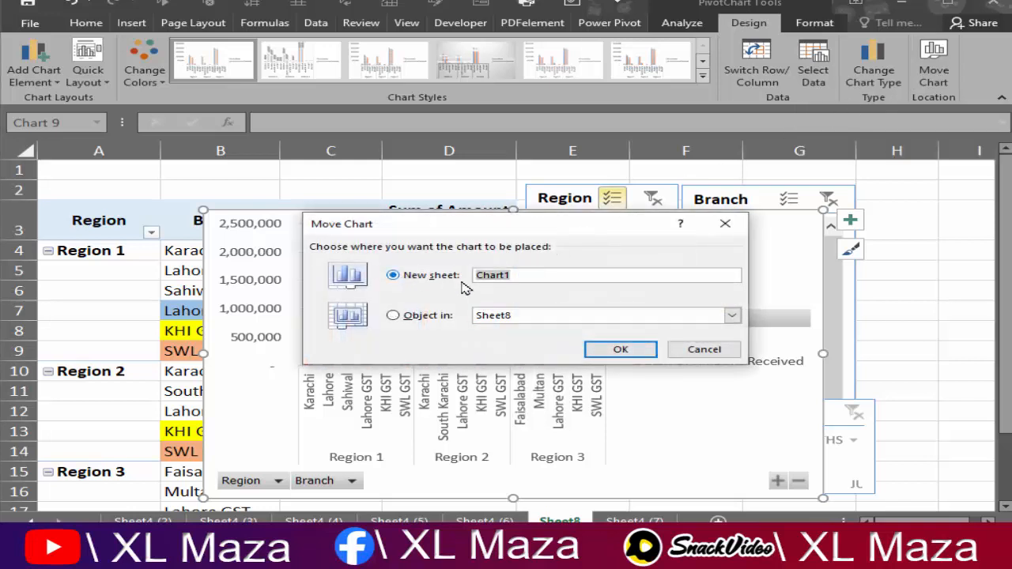
left_click(525, 278)
left_click(618, 342)
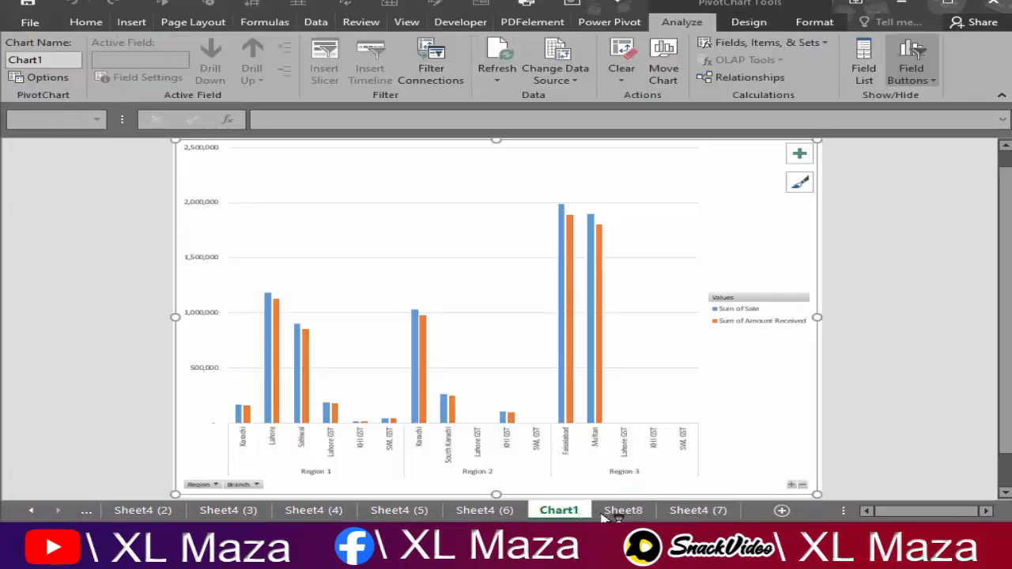
Step: Compare the chart on Chart1 with the pivot table on Sheet8 and the source data on Sheet4 (7)
left_click(615, 512)
left_click(684, 512)
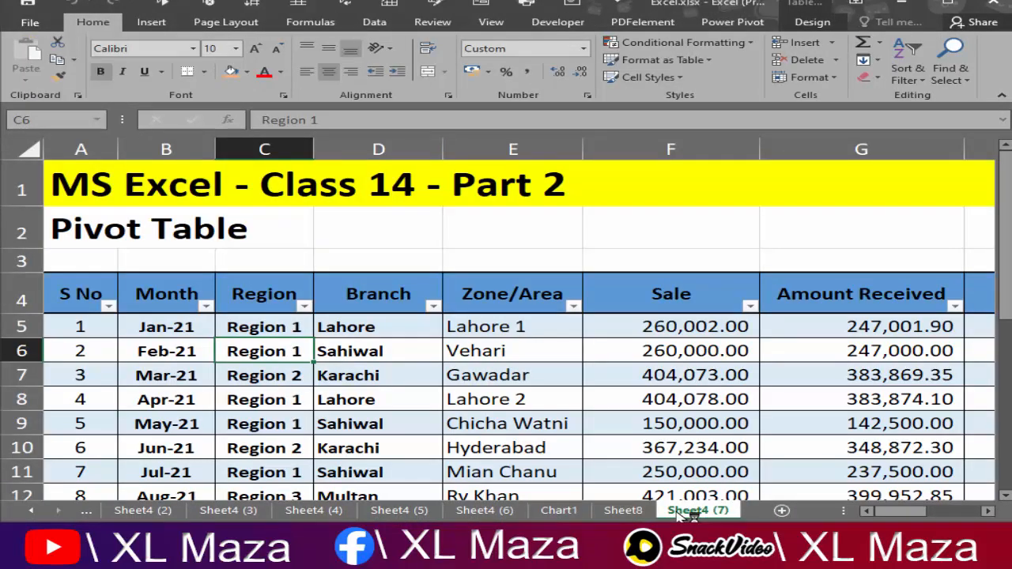
left_click(560, 511)
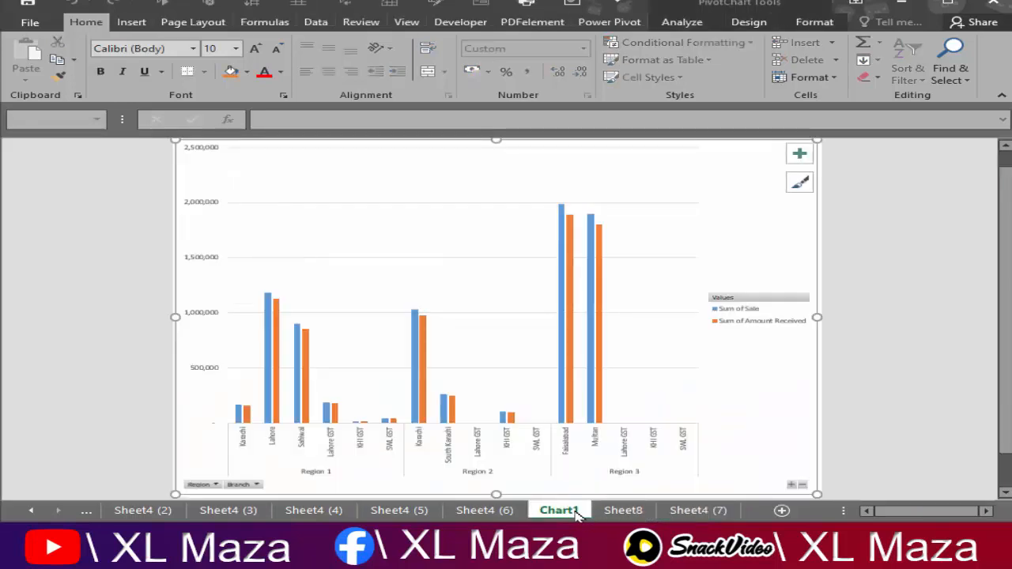
left_click(624, 511)
left_click(690, 512)
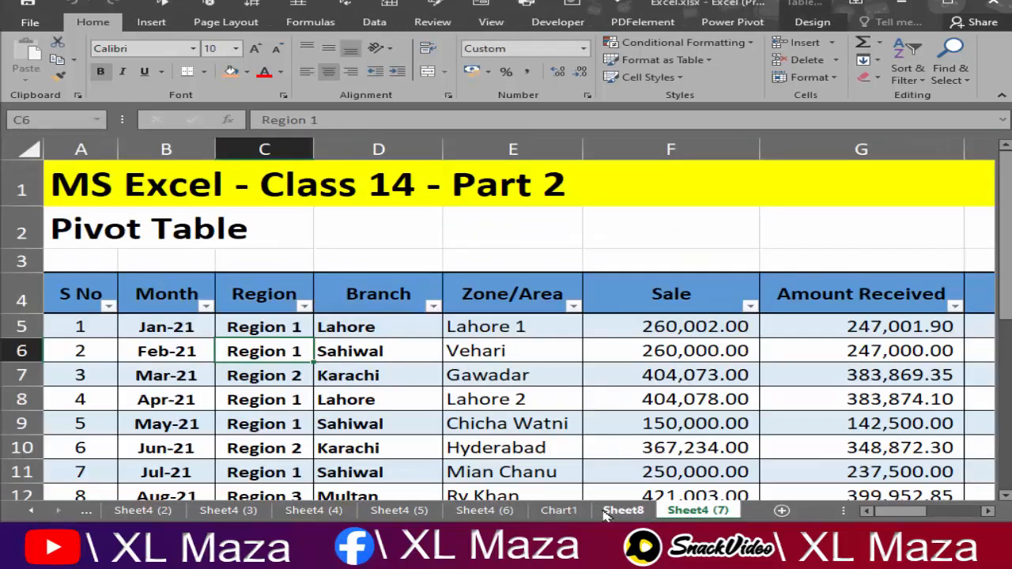
left_click(559, 511)
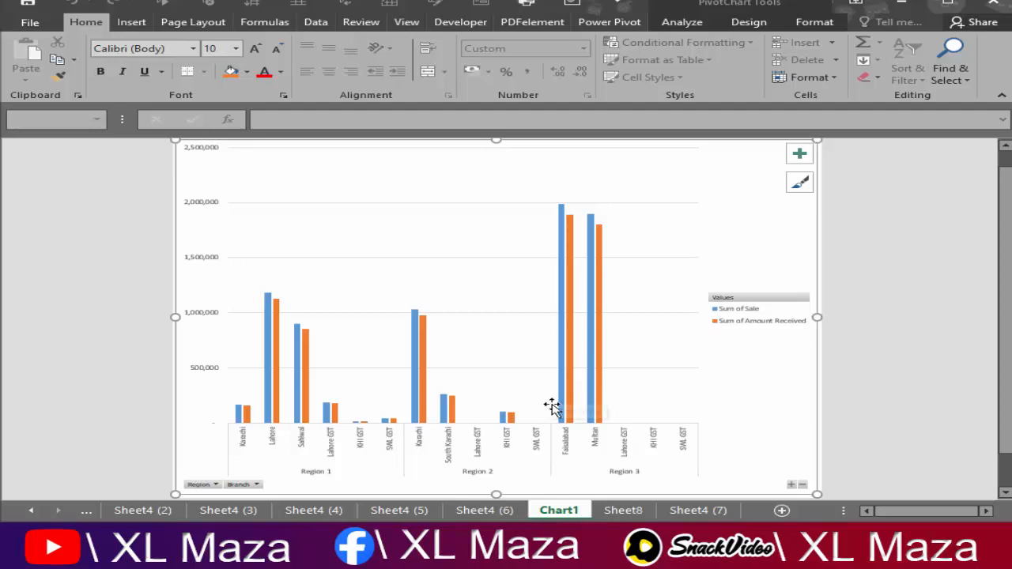
left_click(623, 511)
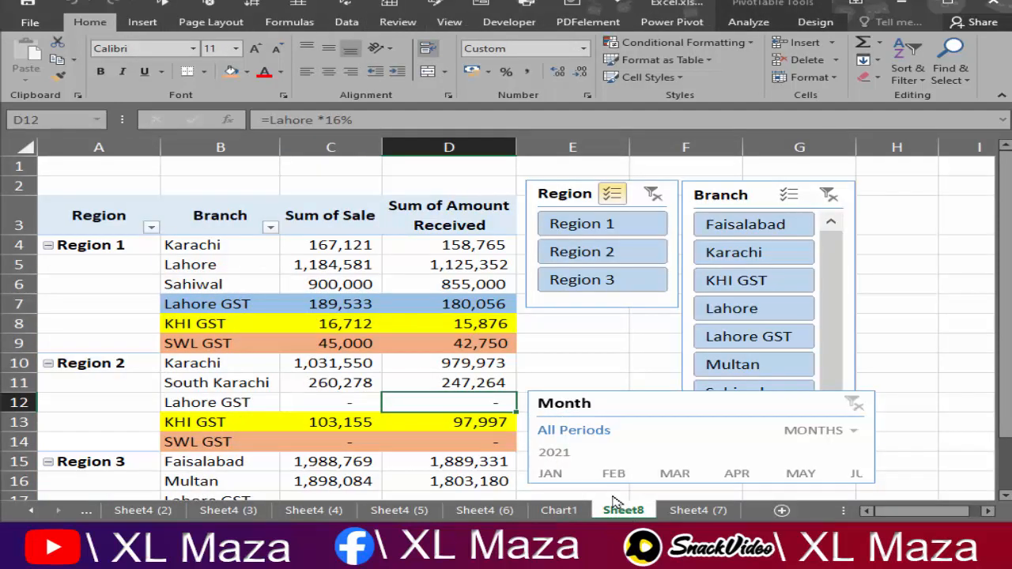
left_click(567, 510)
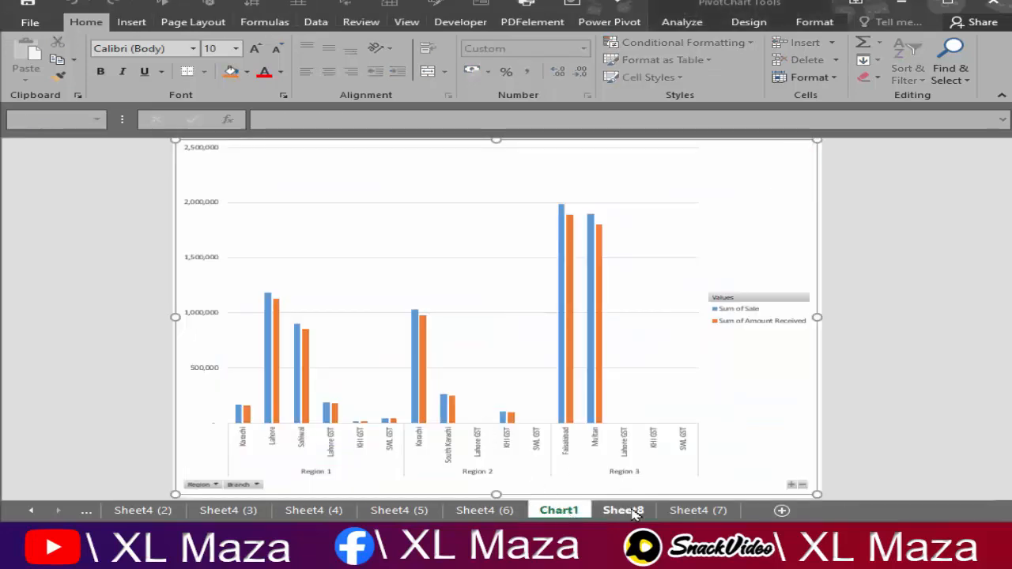
left_click(634, 511)
Step: Show the field list for the pivot table on Sheet8 and remove the Branch field from the report
left_click(250, 298)
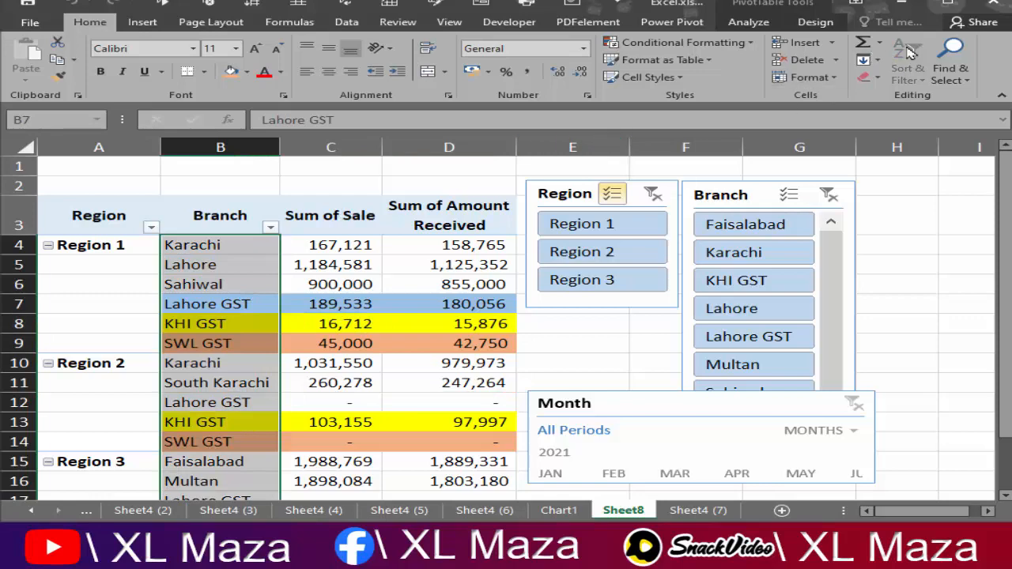
left_click(801, 25)
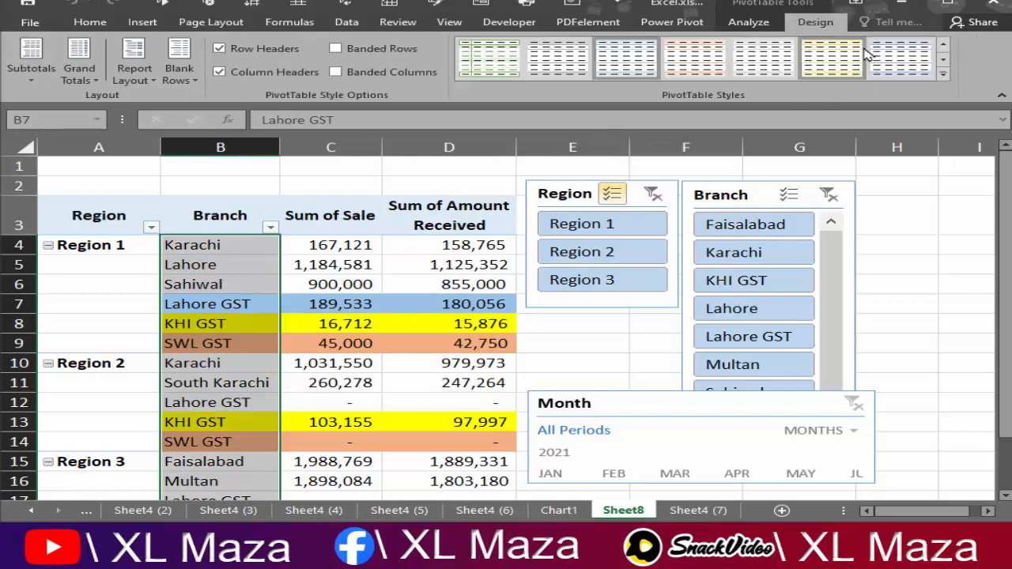
left_click(763, 22)
left_click(959, 79)
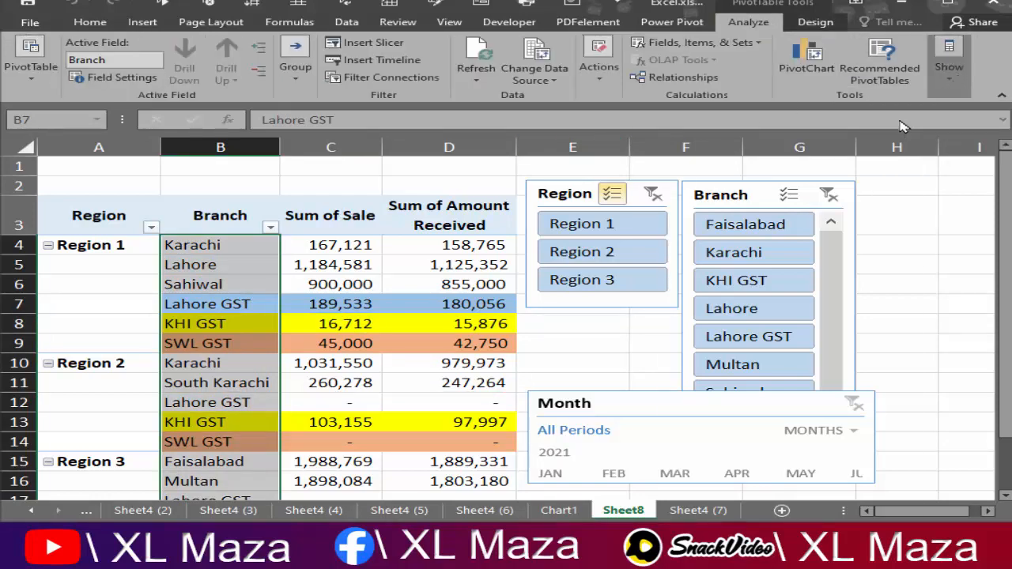
left_click(893, 128)
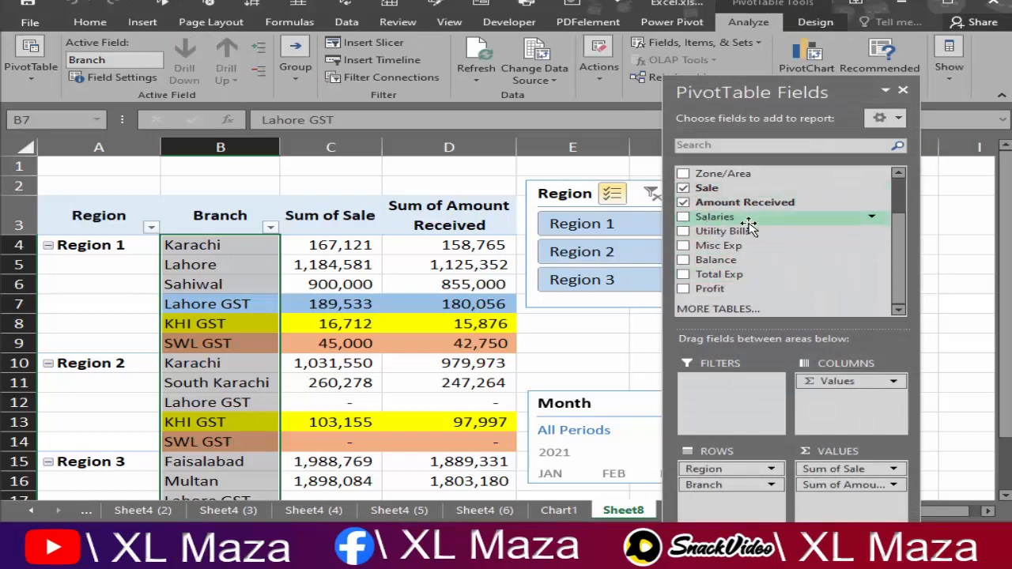
scroll(902, 230, "up", 2)
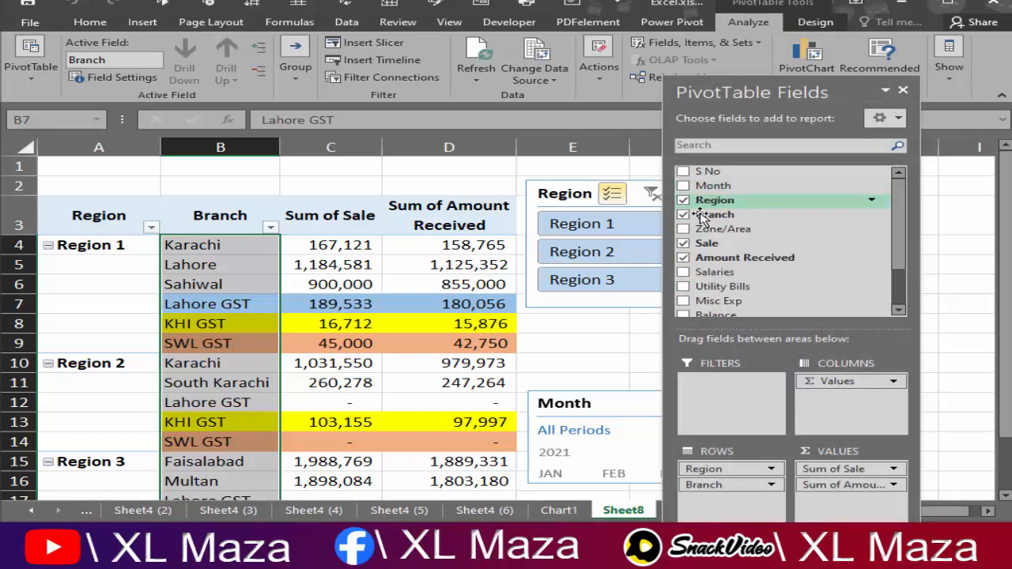
left_click(684, 215)
left_click(302, 275)
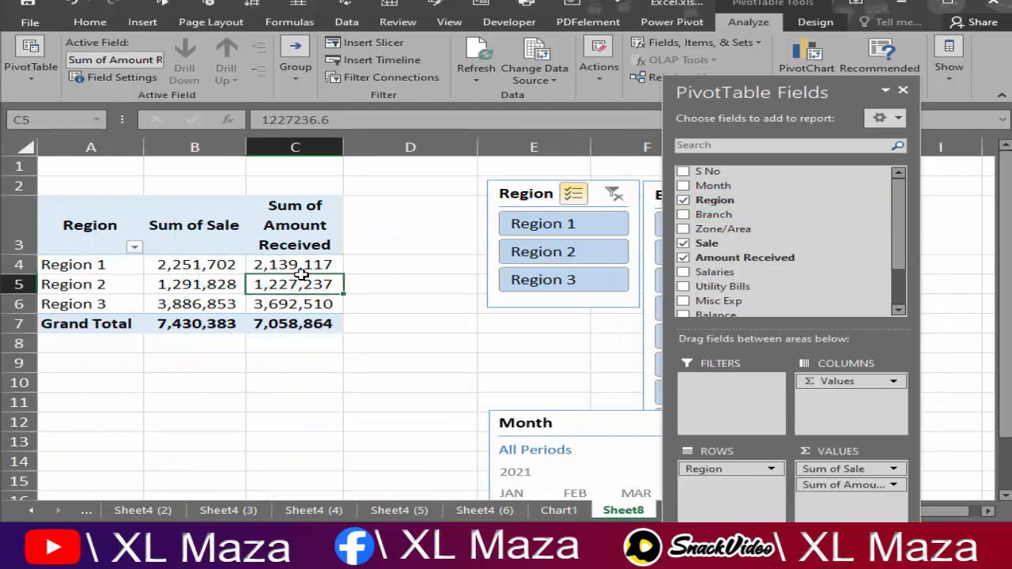
Step: Examine the regional columns on Chart1, moving the field list aside to uncover the plot area
left_click(559, 510)
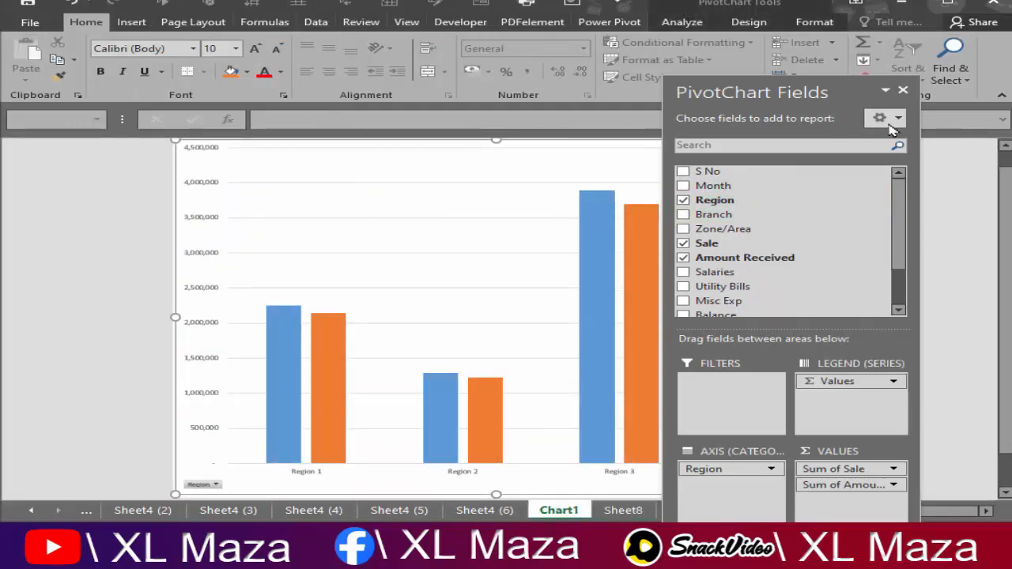
left_click_drag(860, 82, 134, 53)
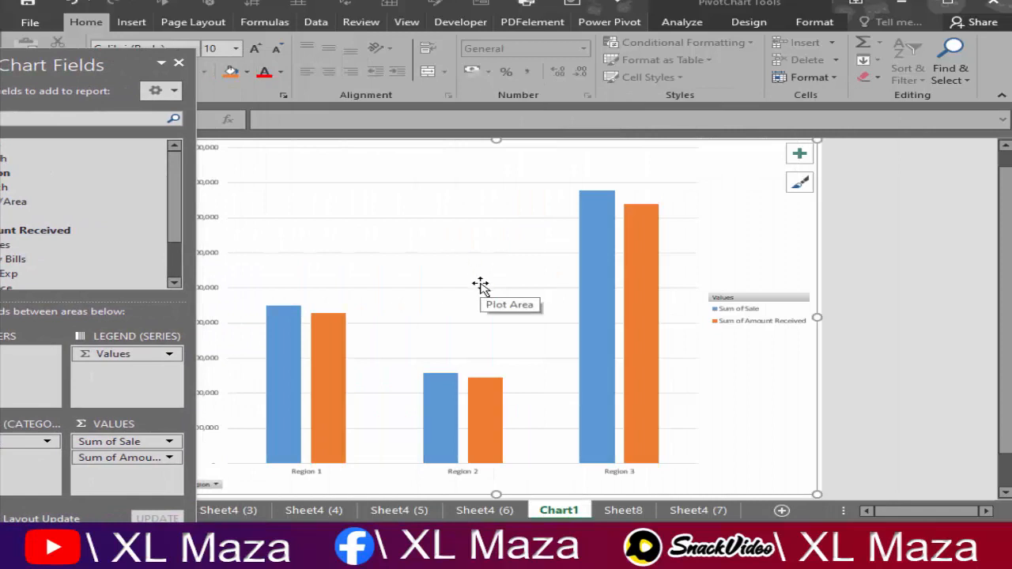
left_click_drag(90, 61, 892, 62)
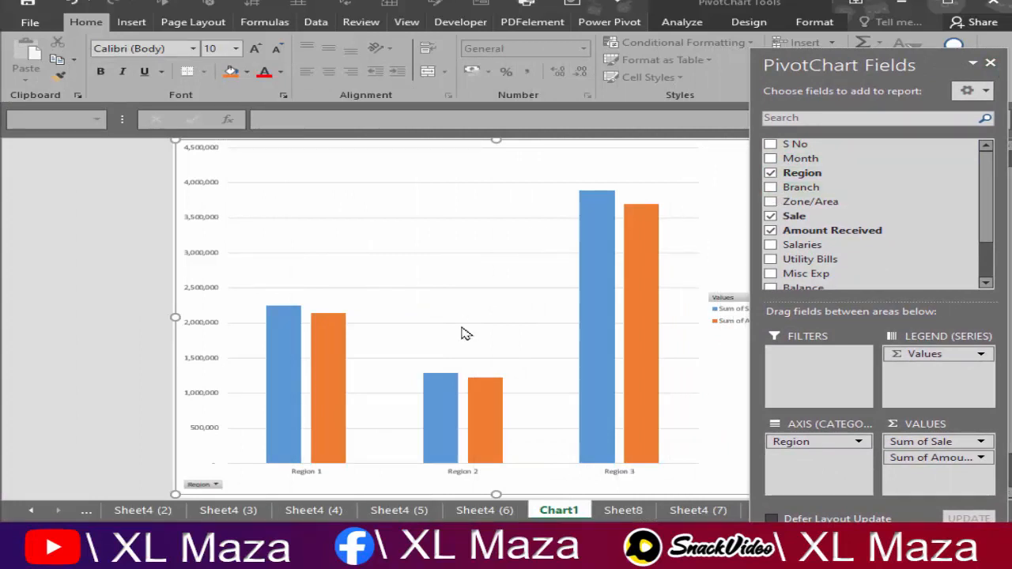
Step: Add the Branch field back to the pivot chart on Chart1 and check the pivot table on Sheet8 for the same field
left_click(771, 187)
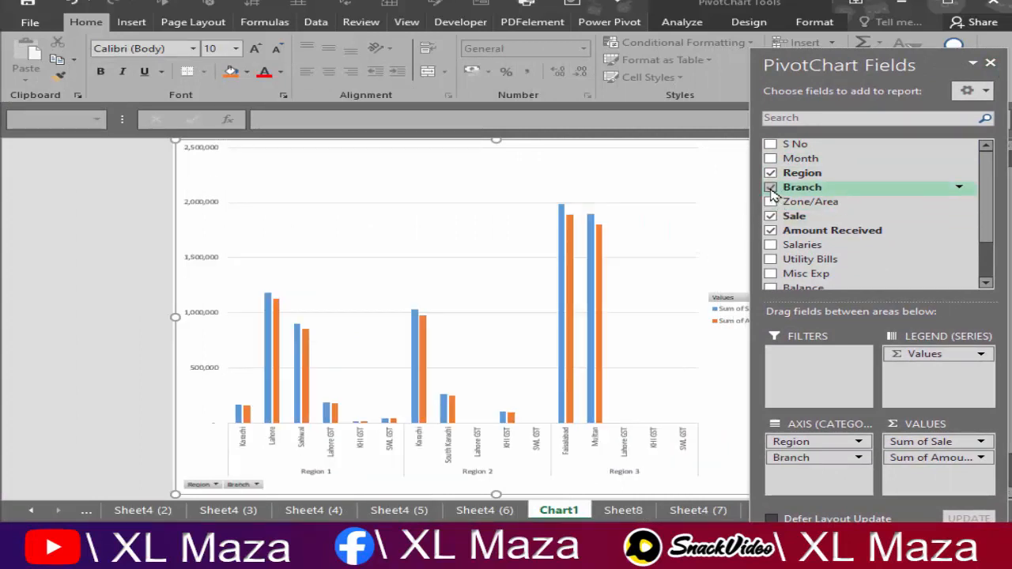
left_click(618, 511)
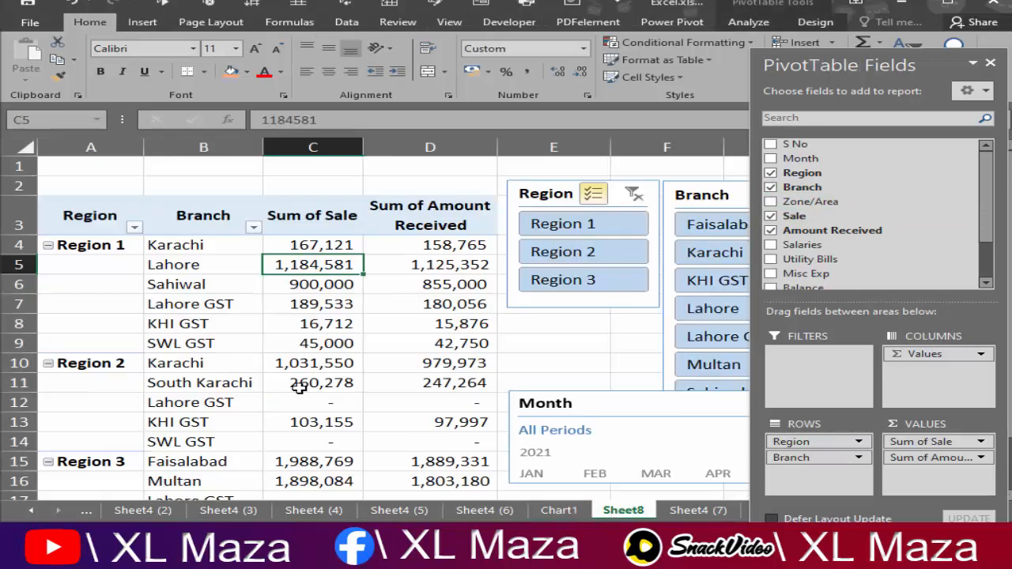
left_click(192, 227)
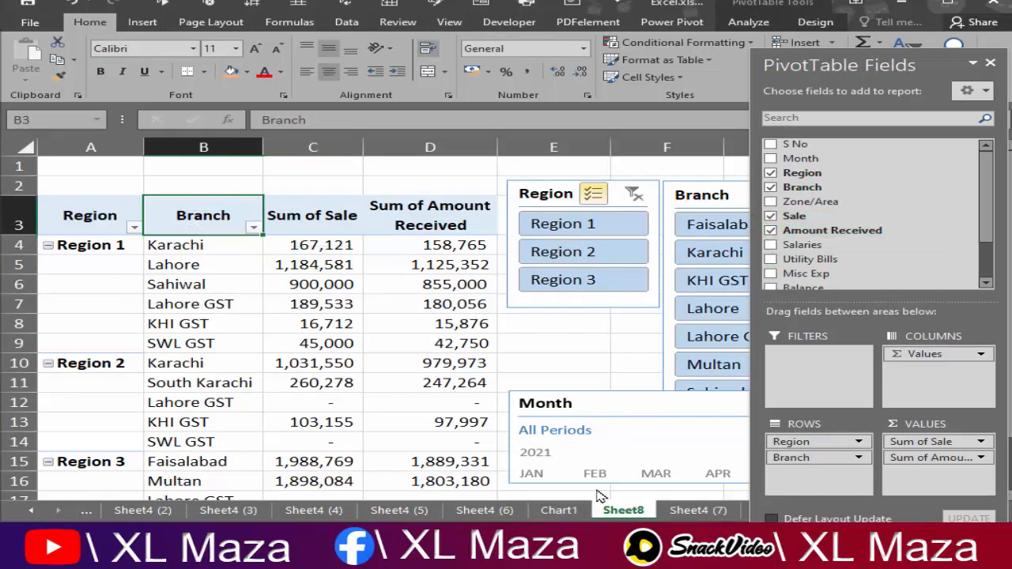
left_click(560, 511)
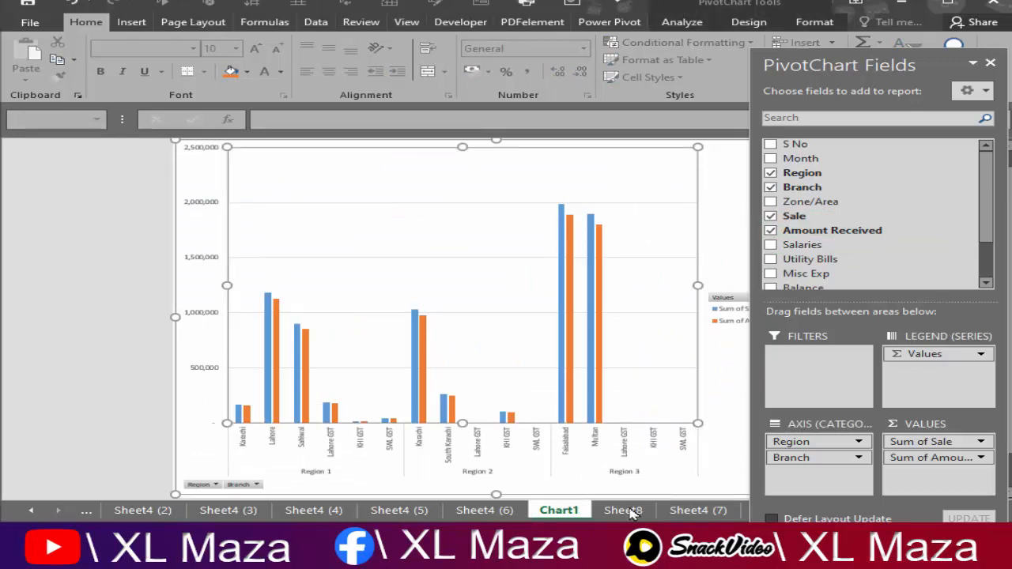
Step: Compare the calculated GST rows of the pivot table on Sheet8 with the branch columns on Chart1
left_click(625, 511)
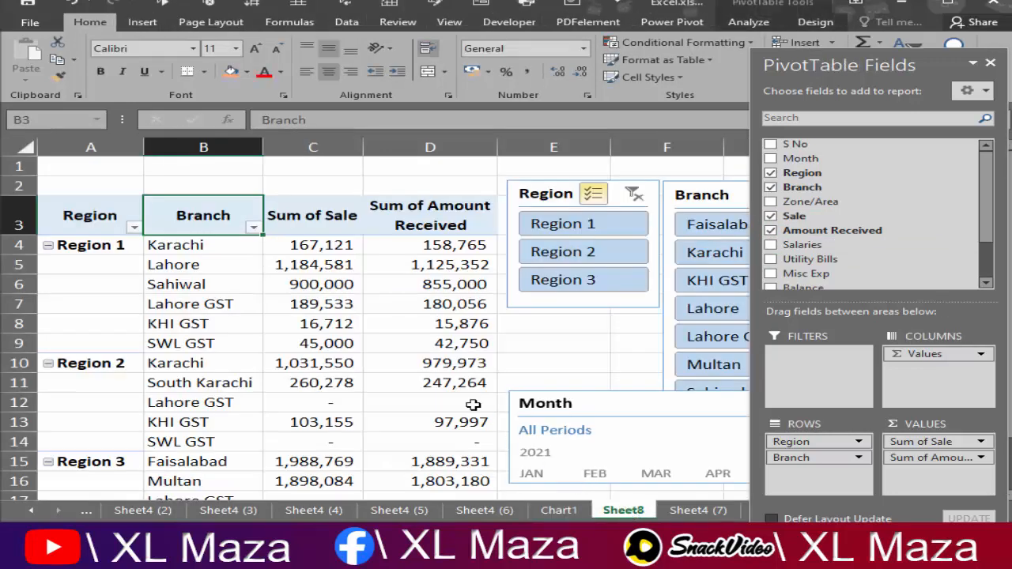
left_click(473, 405)
left_click(443, 324)
left_click(442, 304)
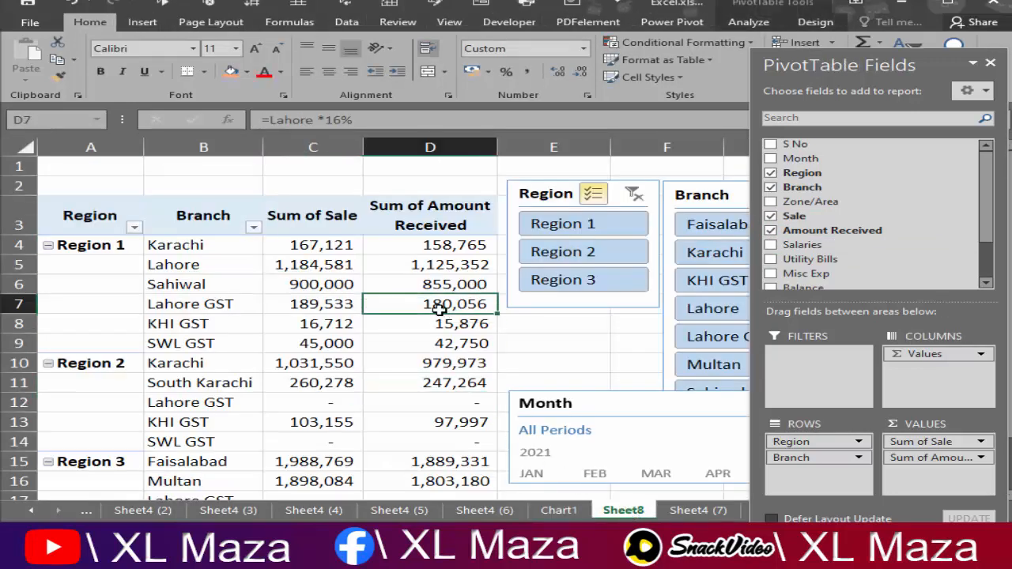
left_click(559, 511)
Step: Remove the Branch field from the pivot table on Sheet8 and check the linked chart on Chart1
left_click(618, 513)
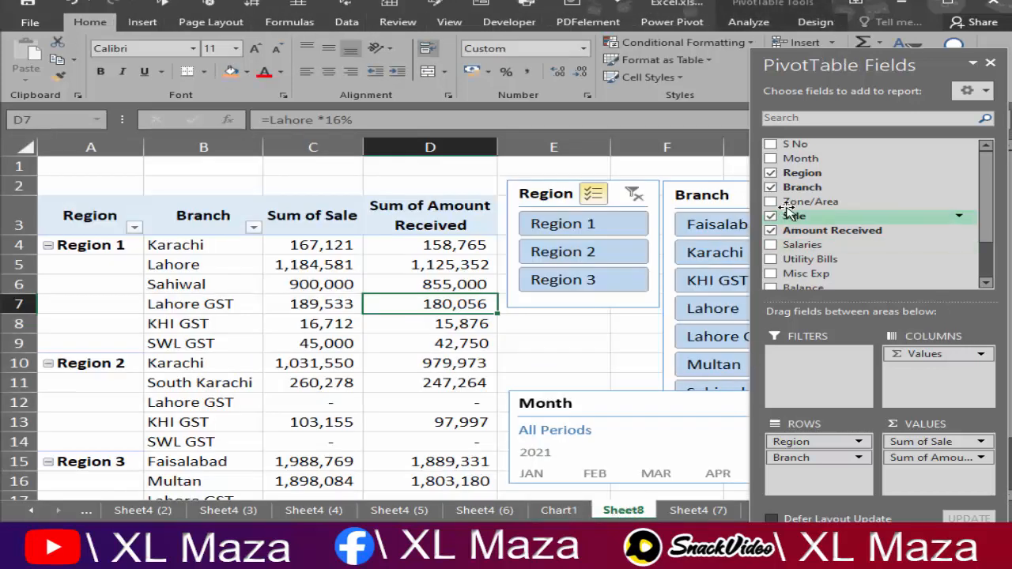
left_click(770, 186)
left_click(301, 285)
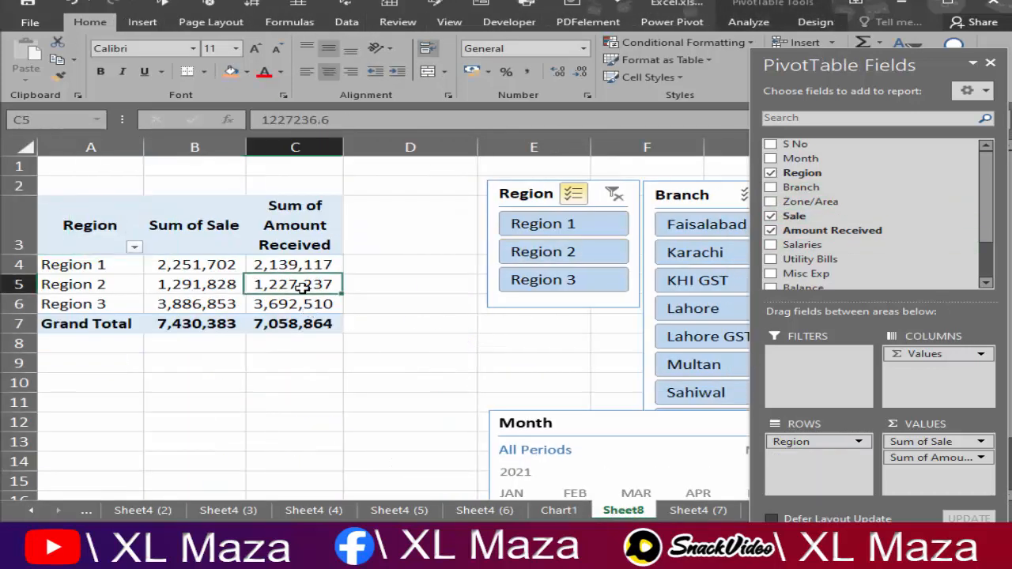
left_click(696, 511)
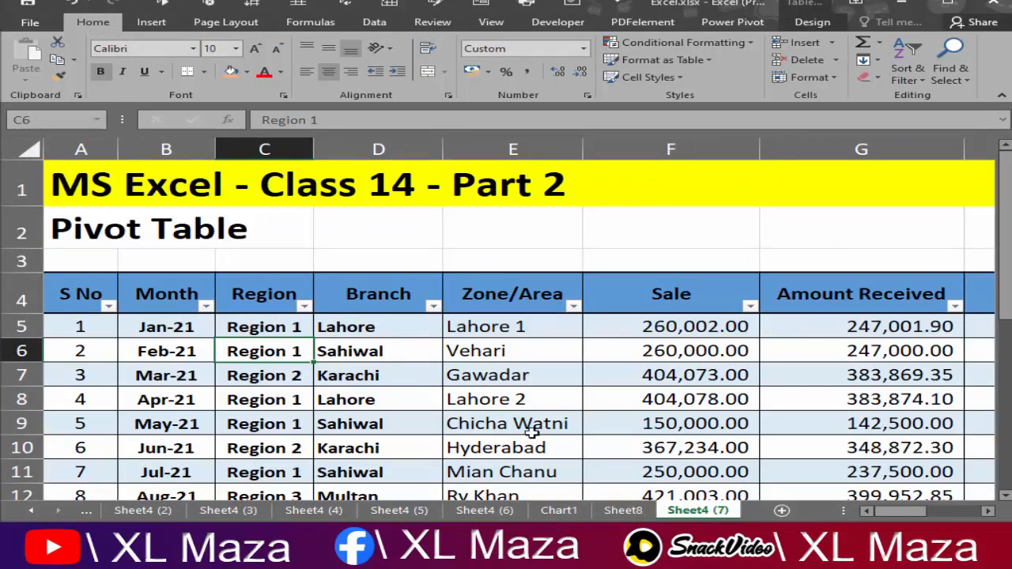
left_click(582, 510)
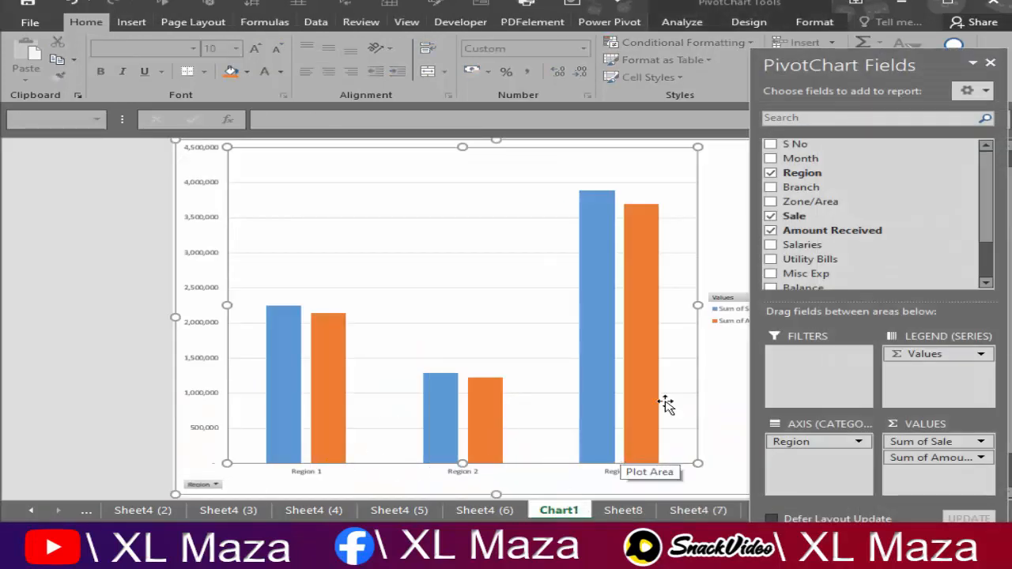
Step: Close the pivot chart's field list and inspect the Region 3 Sum of Amount Received column on Chart1
left_click(990, 63)
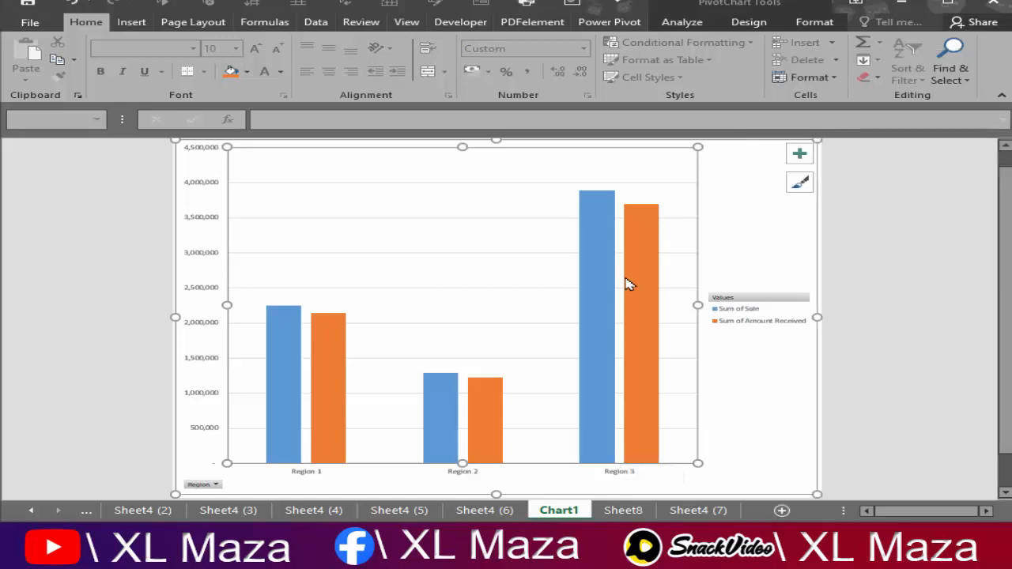
mouse_move(629, 285)
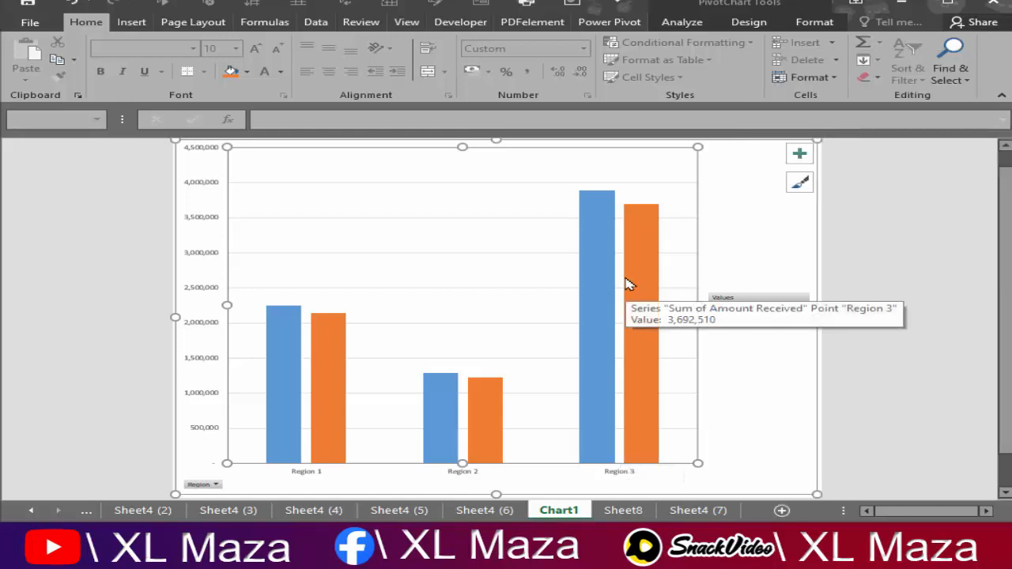
scroll(630, 285, "up", 1)
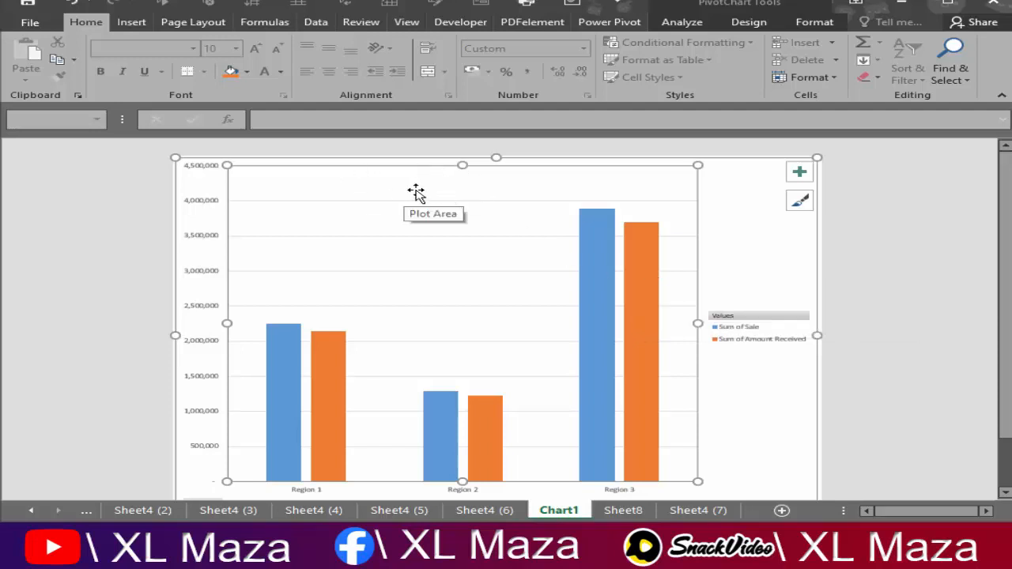
Step: Review the source table's column headers on Sheet4 (7), from Zone/Area across to the expense columns
left_click(690, 510)
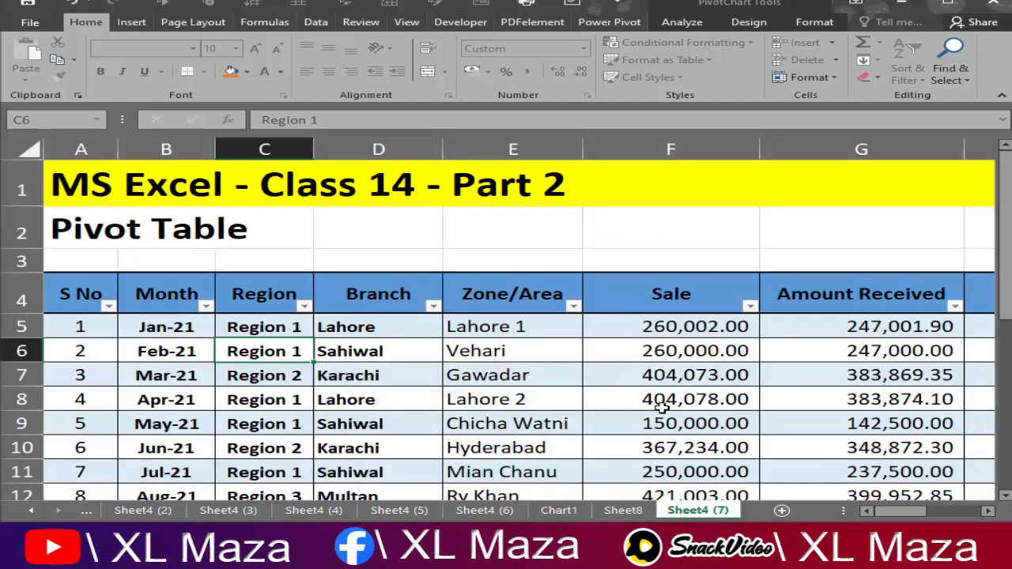
left_click(470, 274)
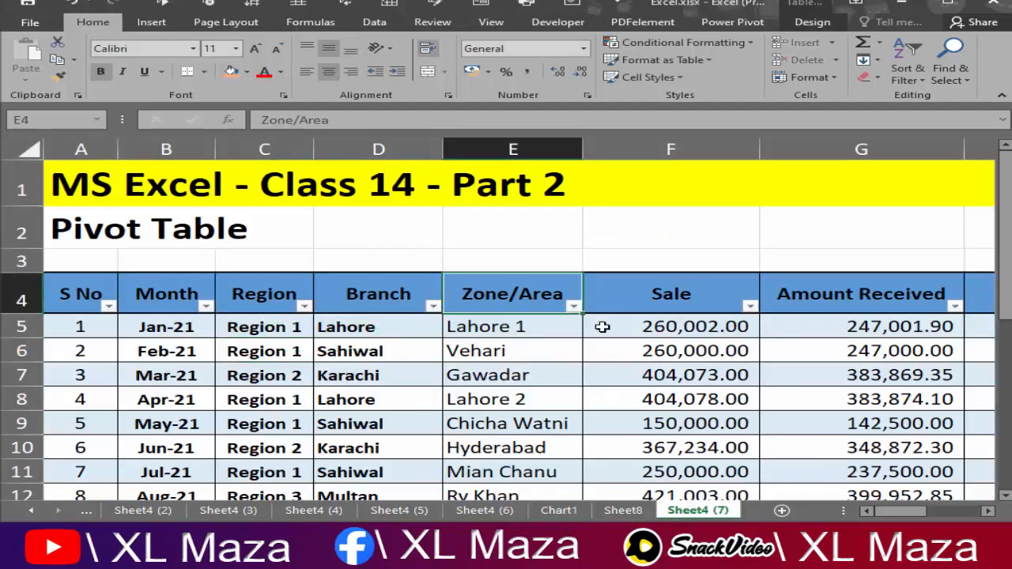
key("Right")
key("Right")
key("Right")
key("Right")
key("Right")
key("Left")
key("Left")
key("Left")
key("Left")
key("Left")
key("Left")
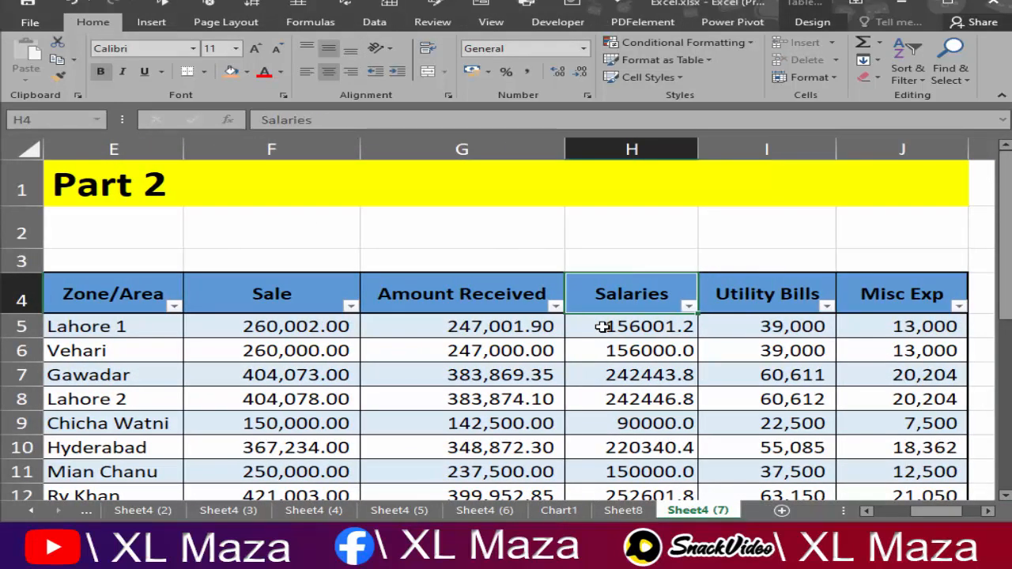
Step: Add a chart title element to the pivot chart on Chart1
left_click(560, 510)
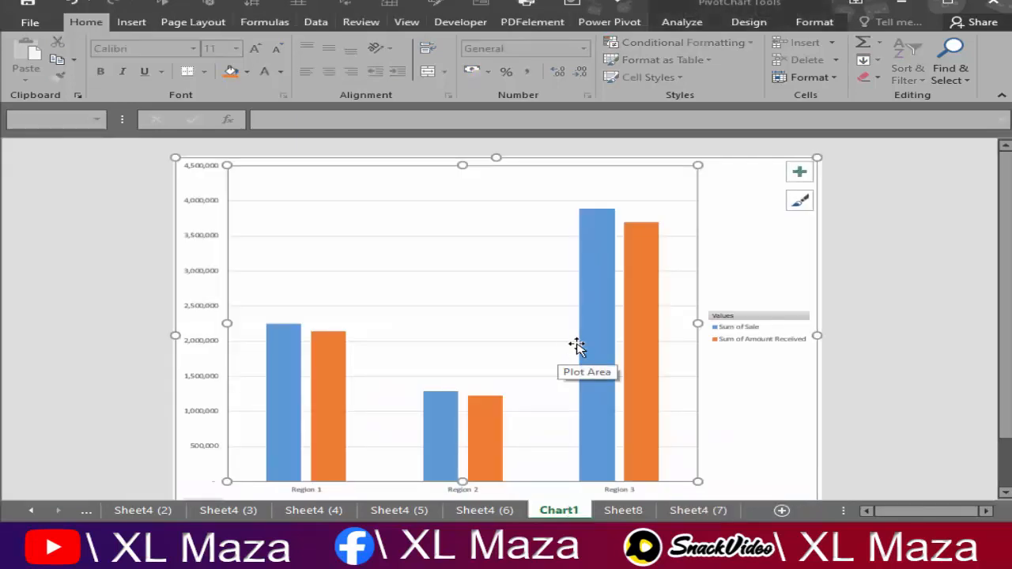
left_click(794, 172)
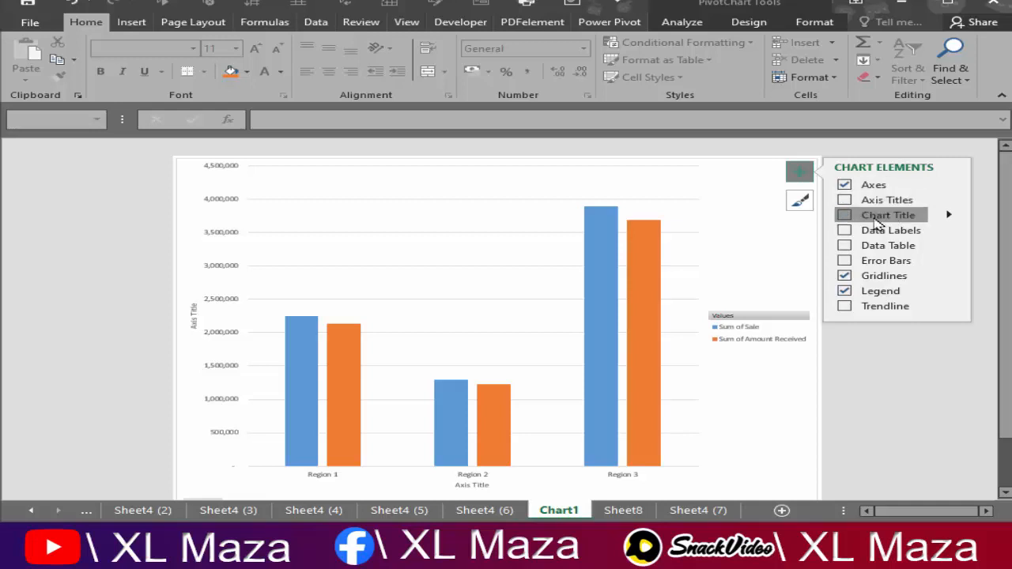
left_click(848, 219)
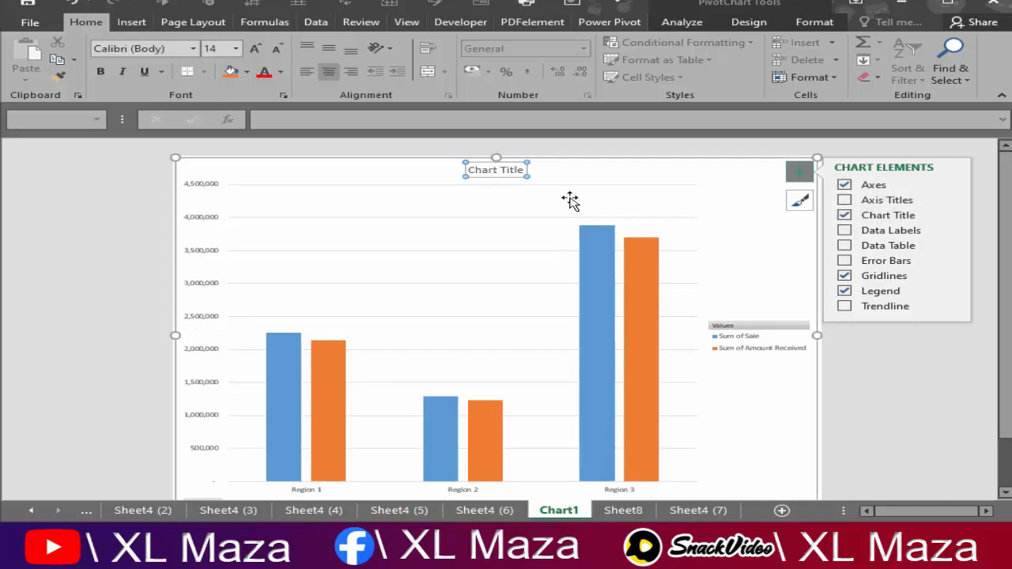